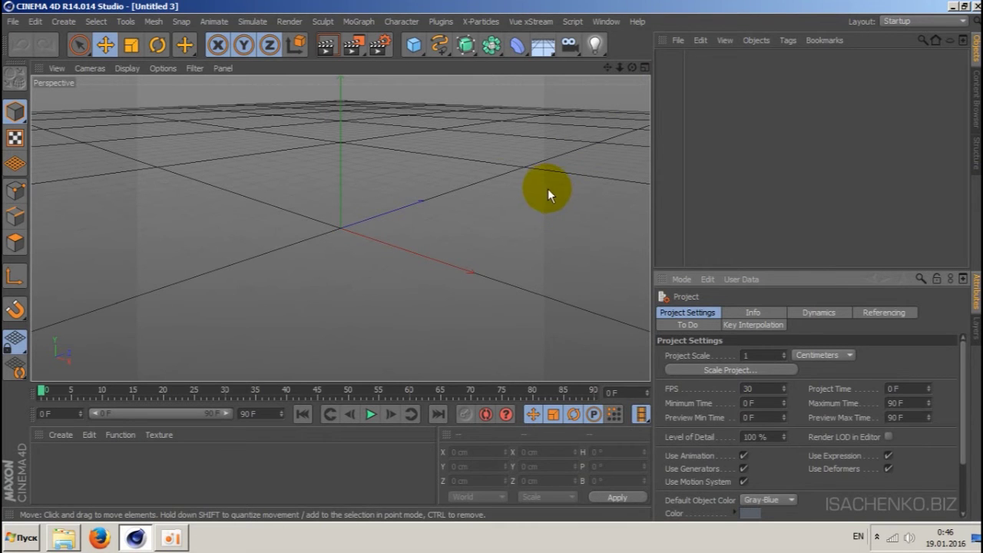
Browse the Hair object commands and close the menu without adding anything.
{"action": "left_click", "coordinate": [252, 21]}
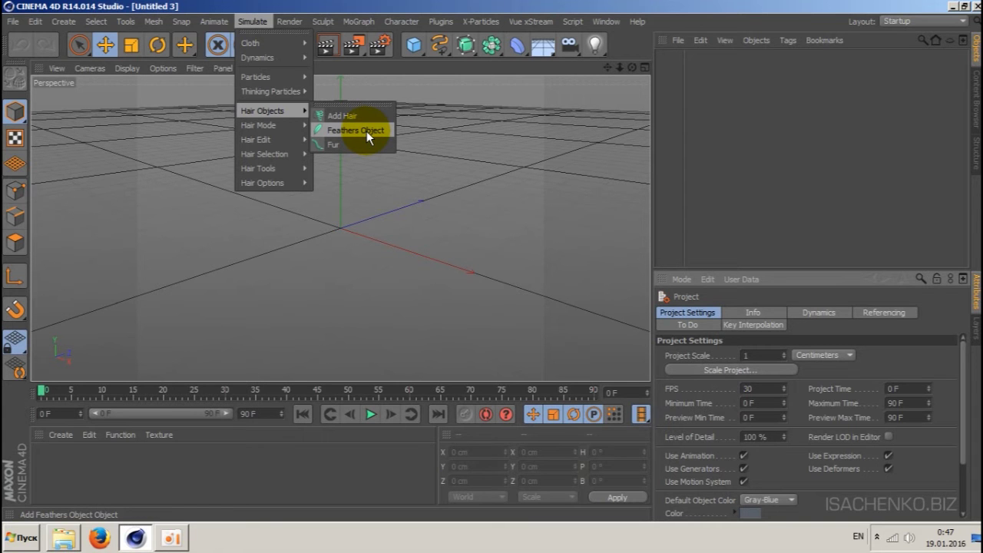
{"action": "mouse_move", "coordinate": [262, 110]}
{"action": "left_click", "coordinate": [252, 22]}
{"action": "left_click", "coordinate": [253, 22]}
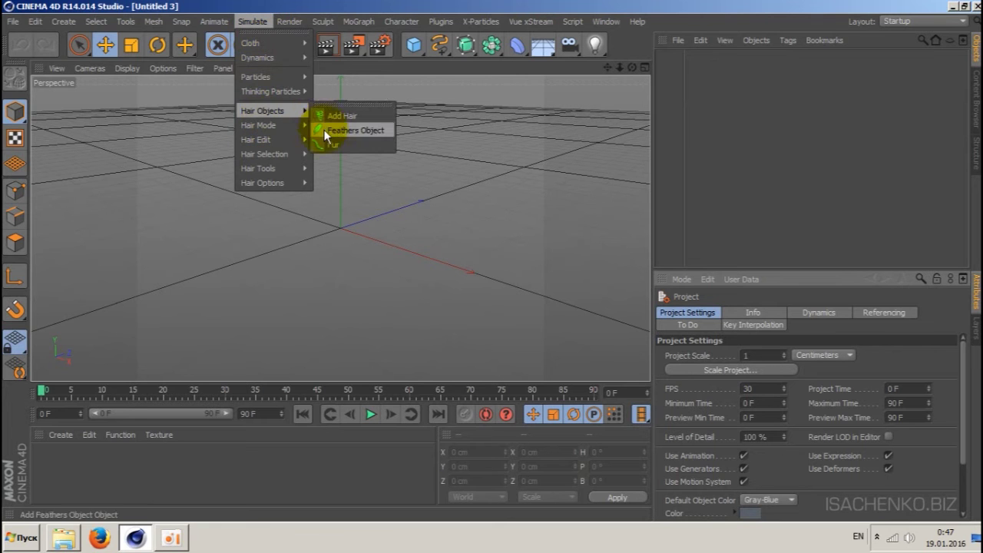
{"action": "left_click", "coordinate": [252, 21]}
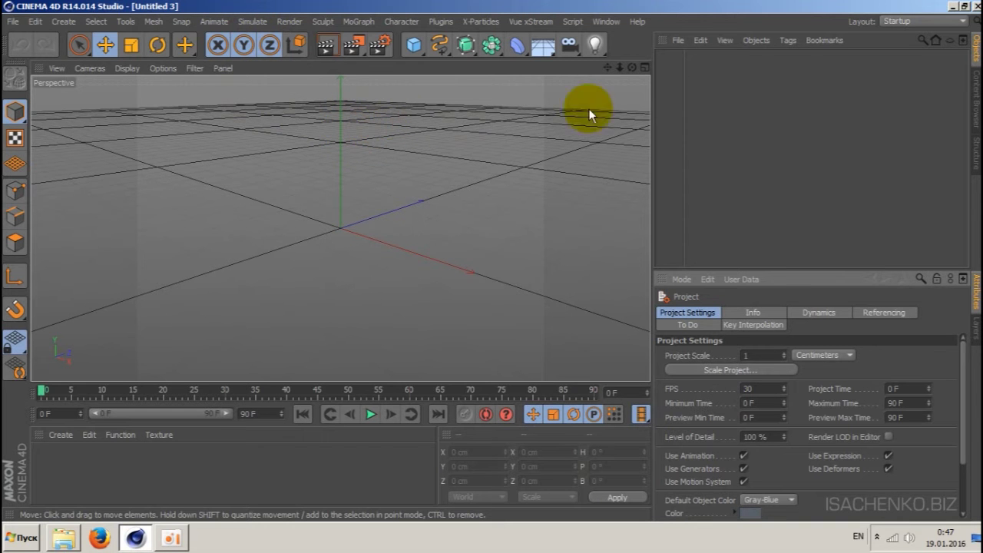
Maximize the Right side view and switch the spline tool to Cubic.
{"action": "left_click", "coordinate": [644, 67]}
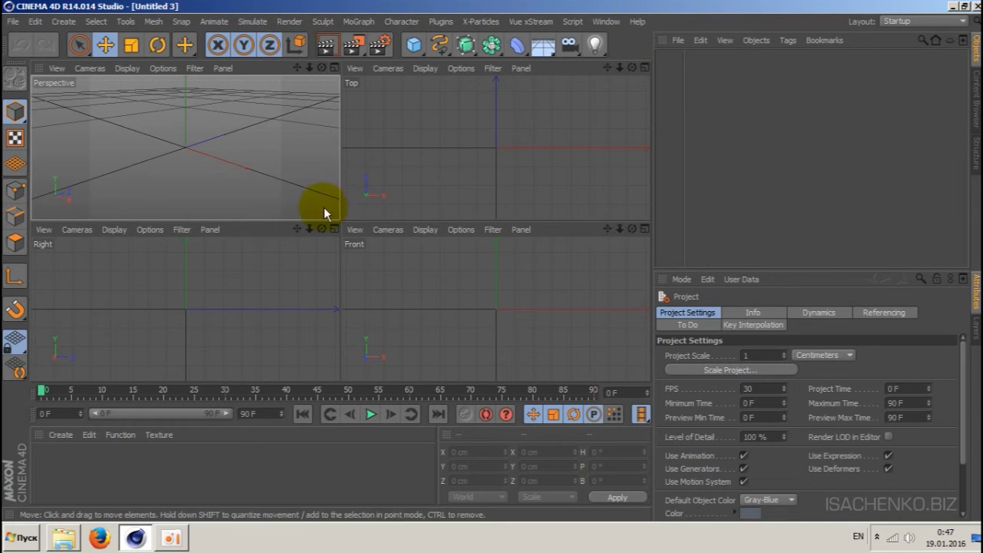
{"action": "left_click", "coordinate": [334, 229]}
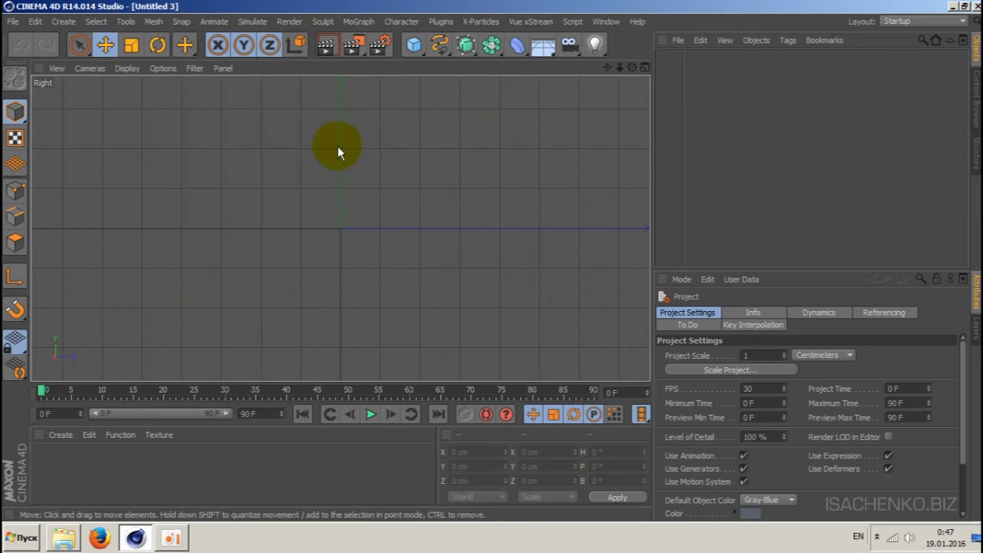
{"action": "left_click", "coordinate": [437, 43]}
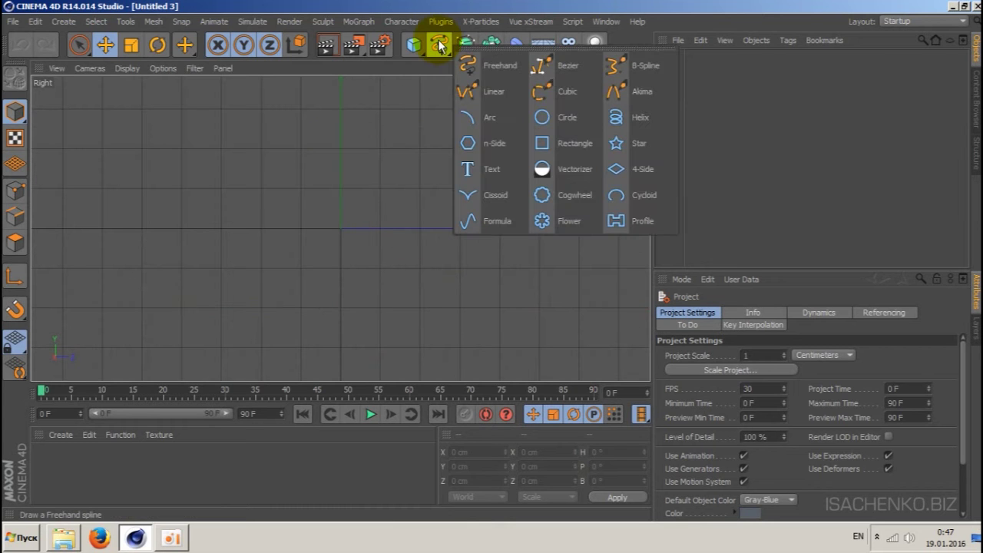
{"action": "left_click", "coordinate": [561, 90]}
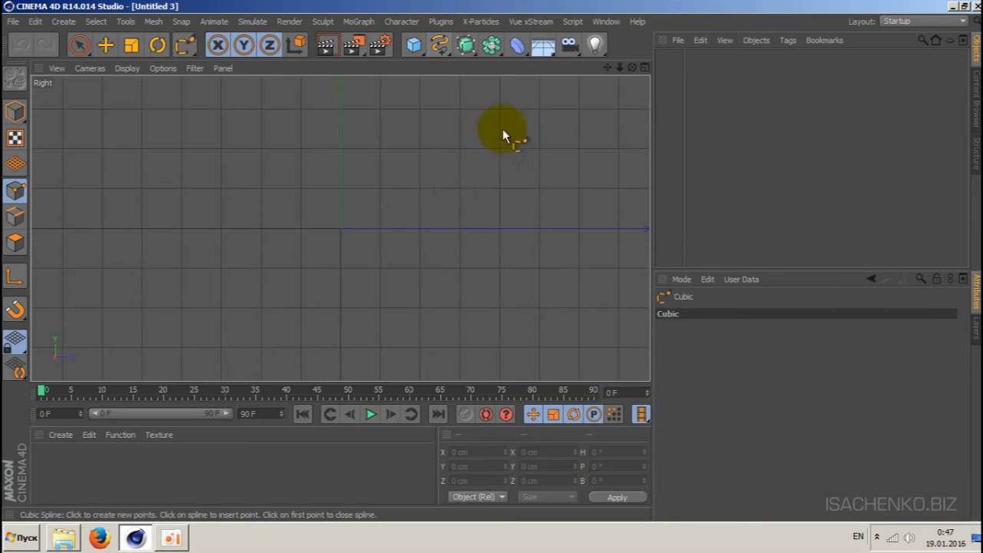
Draw a cubic spline from the origin upward that curves over at the top.
{"action": "left_click", "coordinate": [340, 228]}
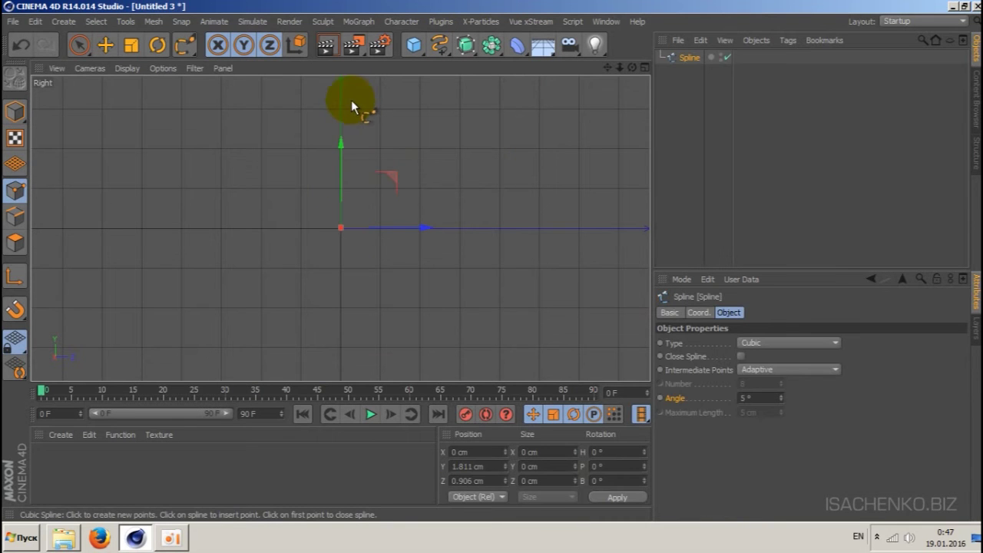
{"action": "left_click_drag", "start_coordinate": [607, 68], "coordinate": [559, 87]}
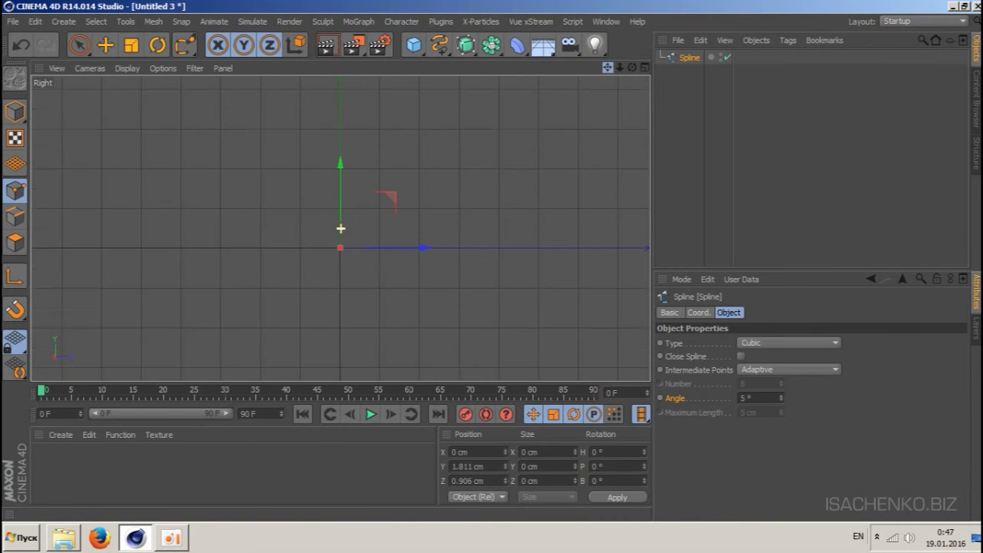
{"action": "left_click", "coordinate": [340, 134]}
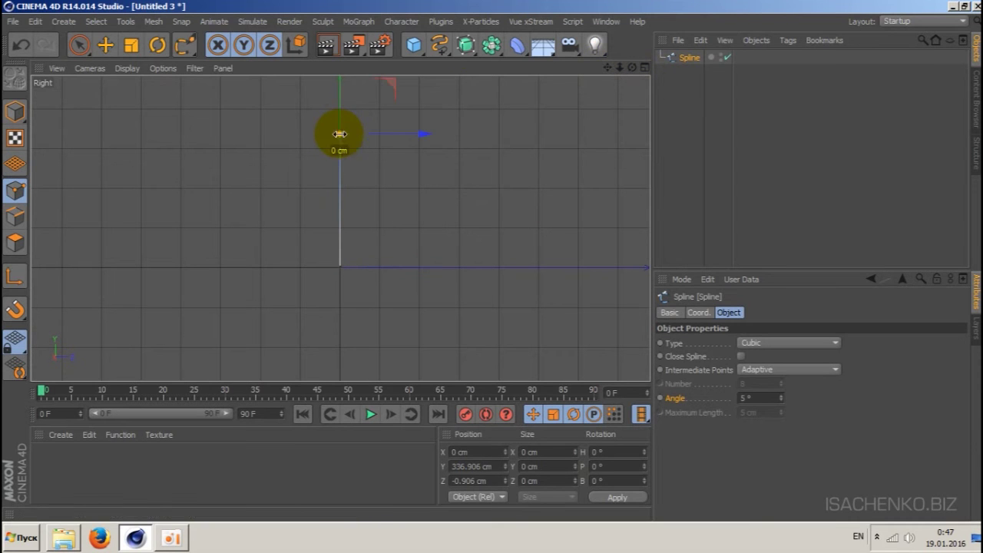
{"action": "left_click", "coordinate": [367, 91]}
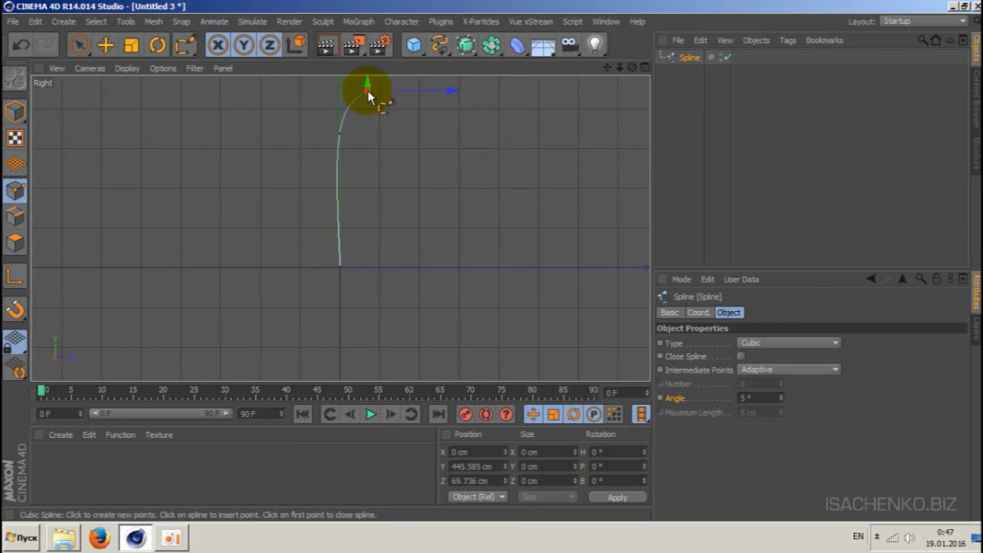
{"action": "left_click_drag", "start_coordinate": [368, 90], "coordinate": [365, 87]}
{"action": "left_click", "coordinate": [644, 68]}
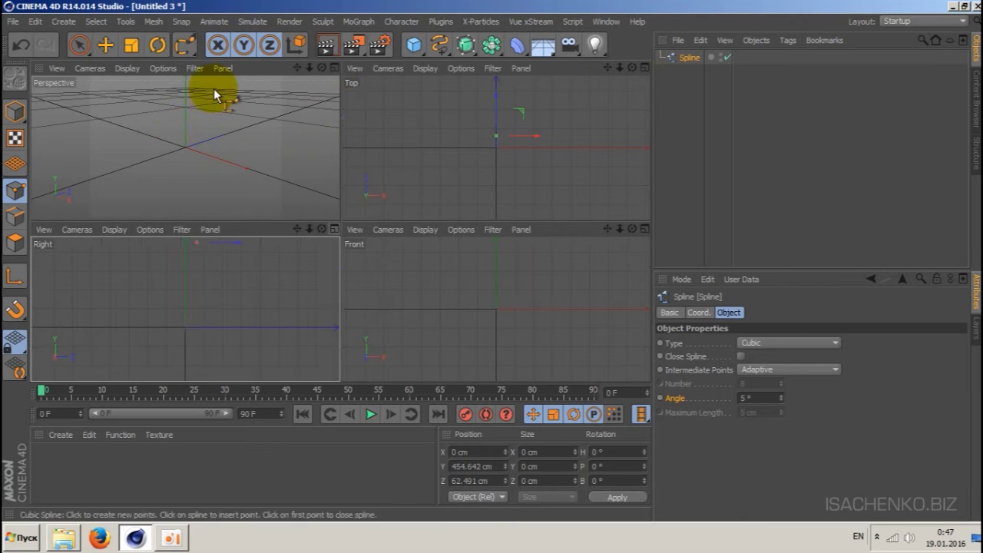
{"action": "left_click", "coordinate": [334, 68]}
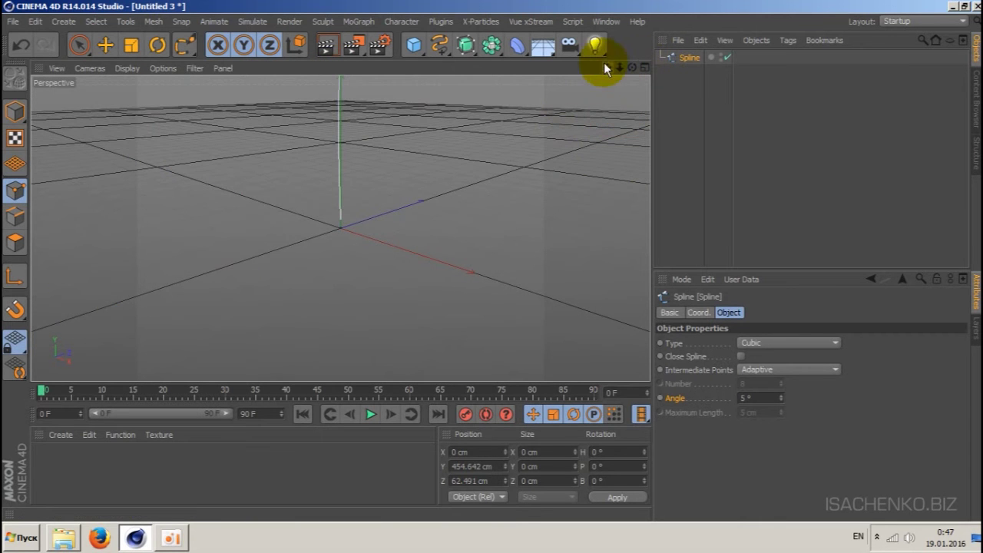
{"action": "left_click_drag", "start_coordinate": [606, 67], "coordinate": [556, 69]}
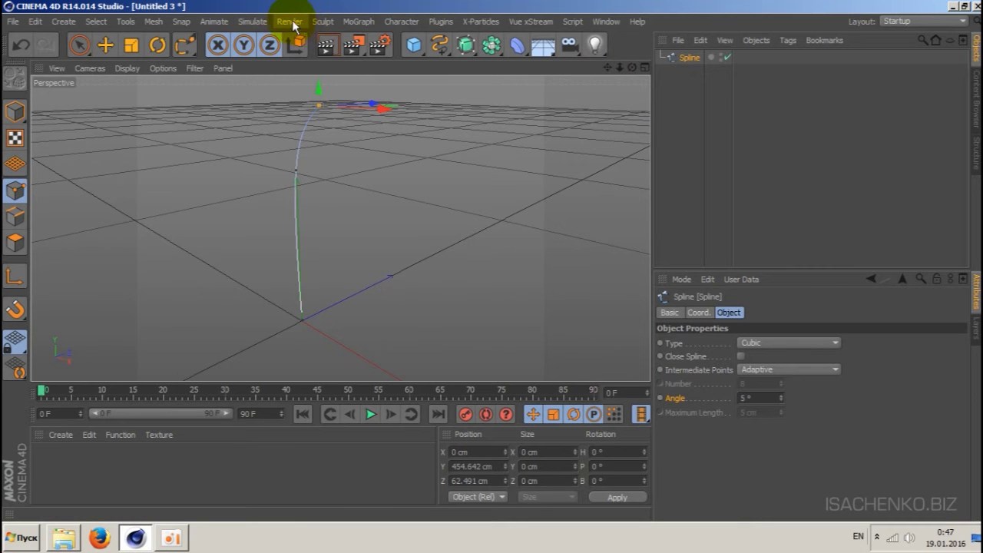
Add a Feathers Object from the Hair menu and parent the Spline under it.
{"action": "left_click", "coordinate": [259, 23]}
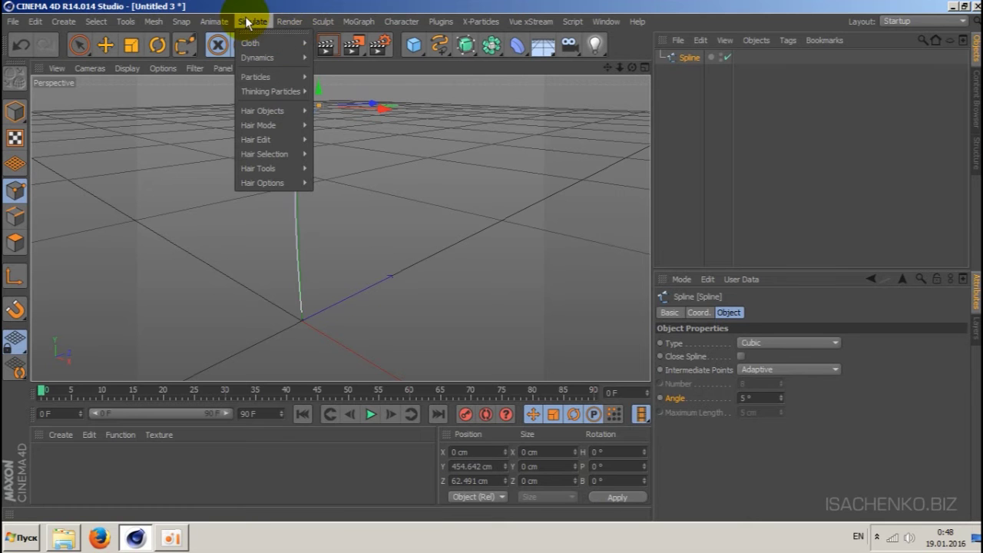
{"action": "mouse_move", "coordinate": [262, 110]}
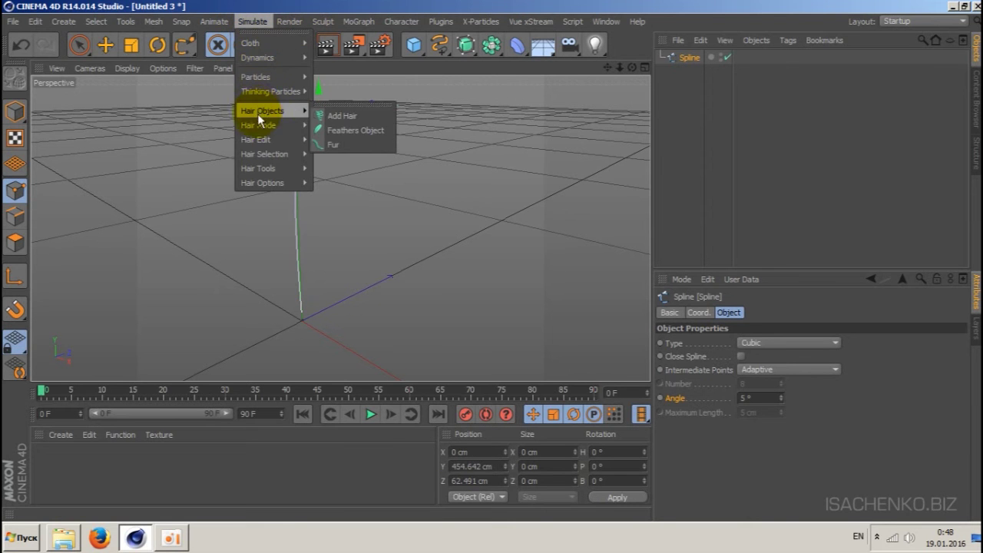
{"action": "left_click", "coordinate": [364, 130]}
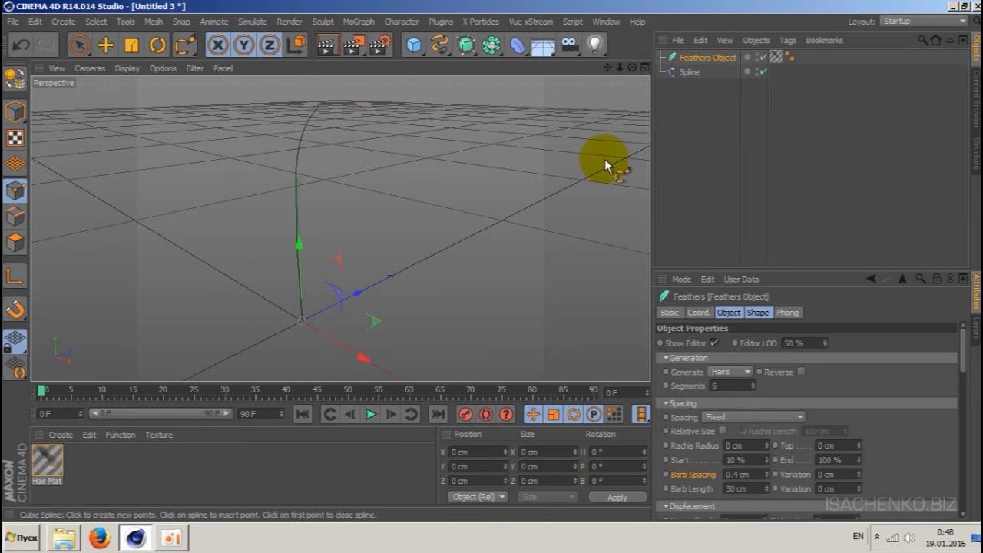
{"action": "left_click", "coordinate": [690, 71]}
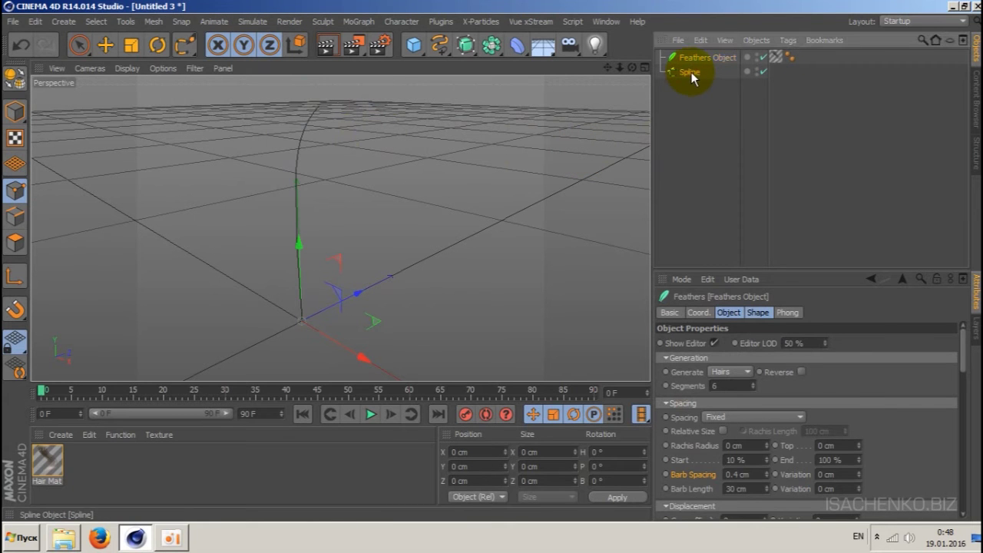
{"action": "left_click_drag", "start_coordinate": [691, 71], "coordinate": [721, 60]}
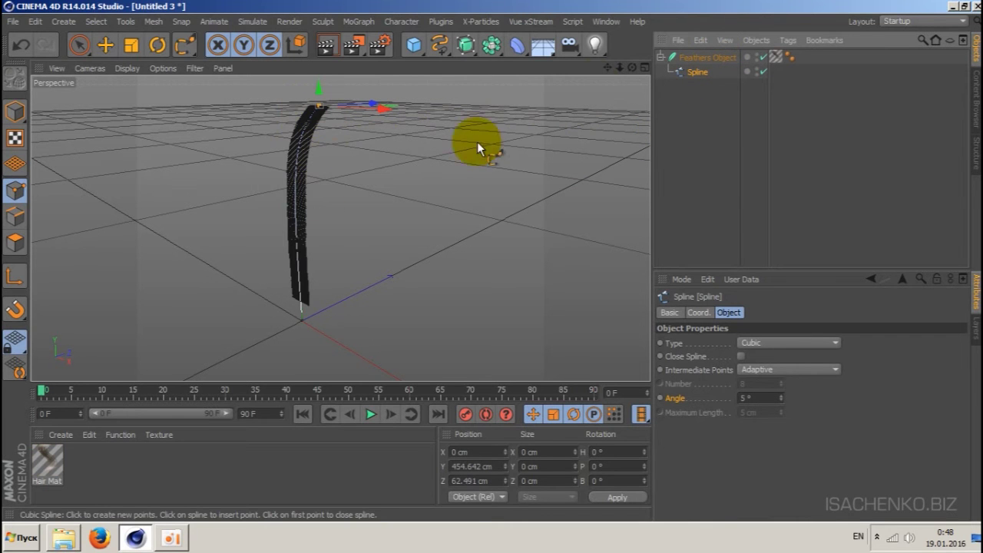
Orbit, zoom and pan around the barbed feather, then select Feathers Object to show its attributes.
{"action": "left_click_drag", "start_coordinate": [635, 68], "coordinate": [339, 228]}
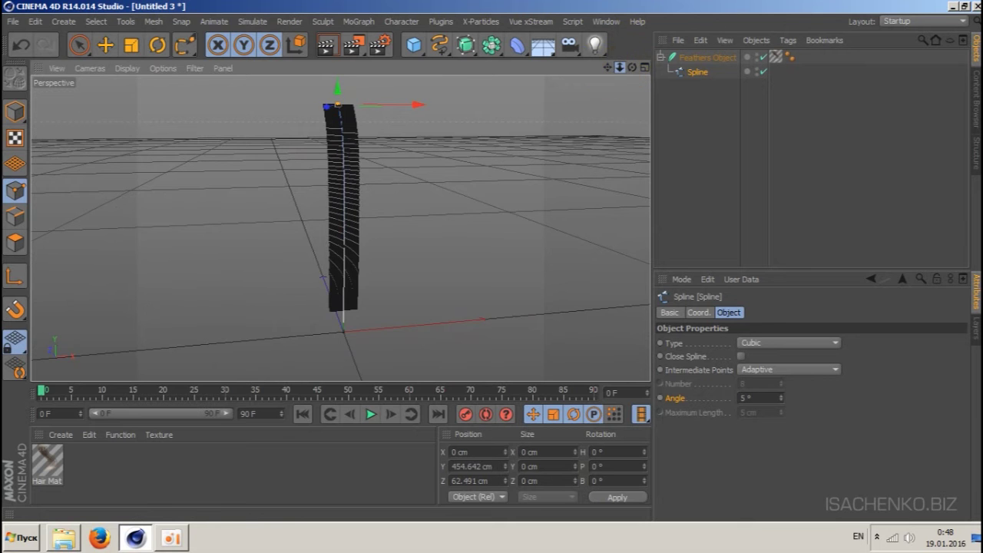
{"action": "left_click_drag", "start_coordinate": [620, 68], "coordinate": [340, 228]}
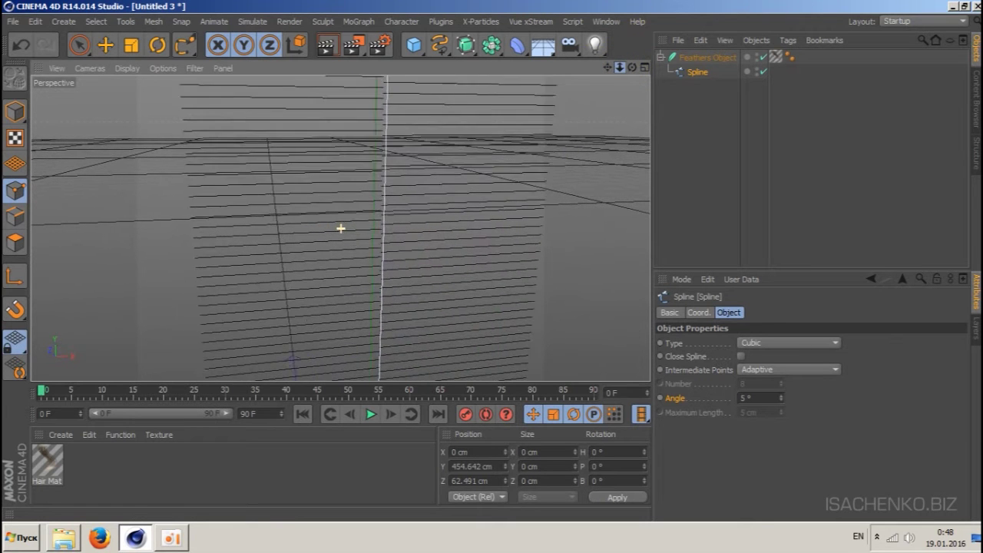
{"action": "mouse_move", "coordinate": [340, 228]}
{"action": "left_mouse_down"}
{"action": "mouse_move", "coordinate": [604, 67]}
{"action": "mouse_move", "coordinate": [340, 228]}
{"action": "left_mouse_up"}
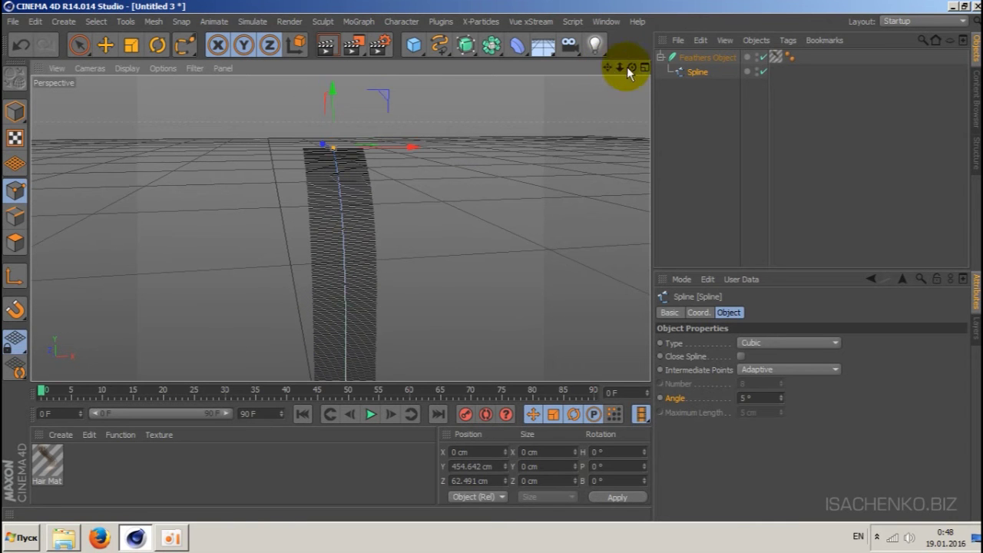
{"action": "left_click_drag", "start_coordinate": [623, 68], "coordinate": [622, 68]}
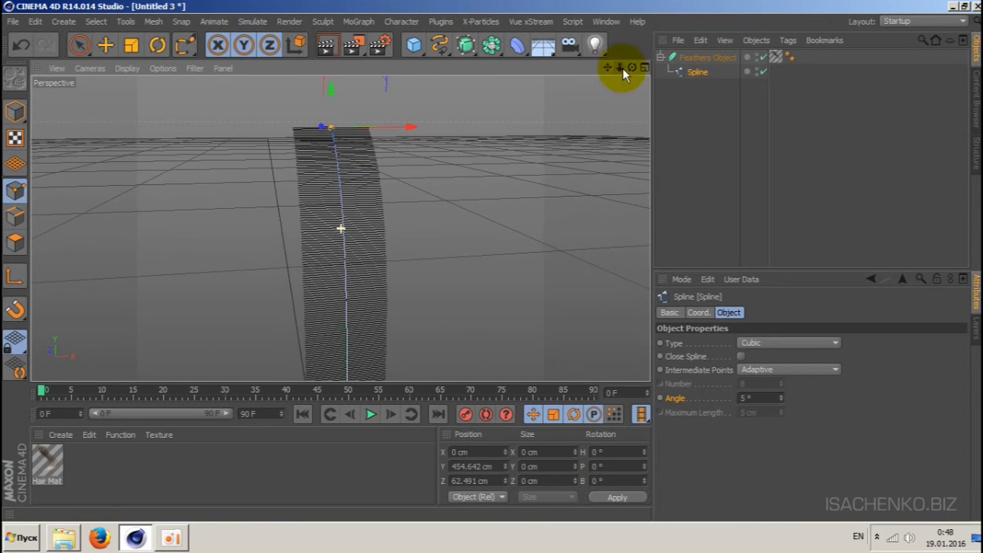
{"action": "mouse_move", "coordinate": [608, 67]}
{"action": "left_mouse_down"}
{"action": "mouse_move", "coordinate": [609, 49]}
{"action": "mouse_move", "coordinate": [340, 228]}
{"action": "mouse_move", "coordinate": [633, 69]}
{"action": "left_mouse_up"}
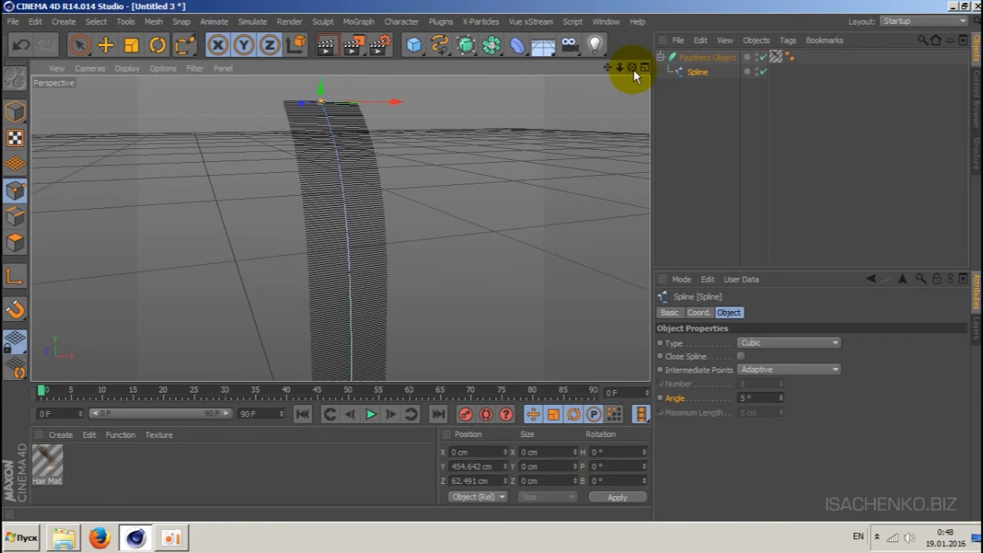
{"action": "left_click", "coordinate": [704, 59]}
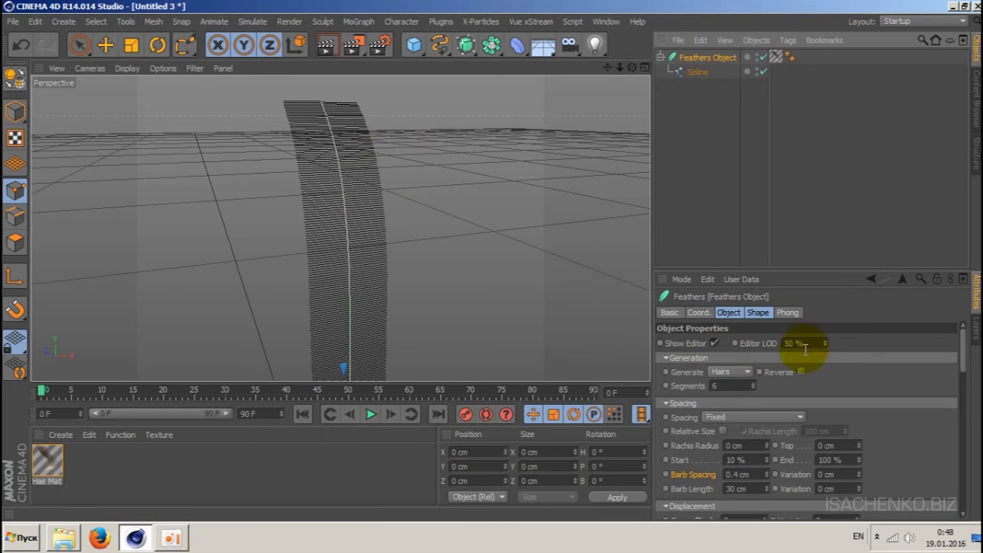
Set Editor LOD to 100 % and orbit in for a closer view of the dense barbs.
{"action": "left_click", "coordinate": [798, 343]}
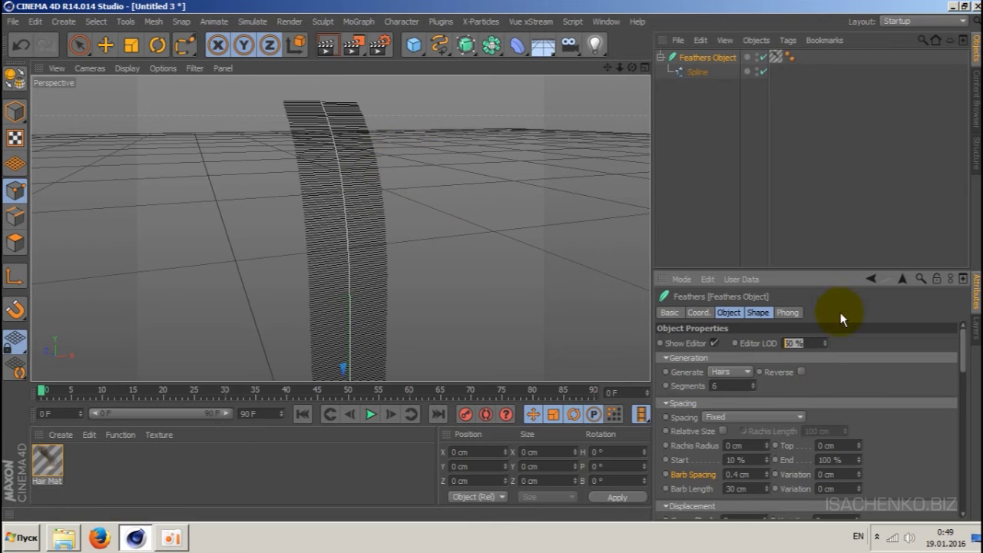
{"action": "type", "text": "1"}
{"action": "type", "text": "00"}
{"action": "key", "text": "Return"}
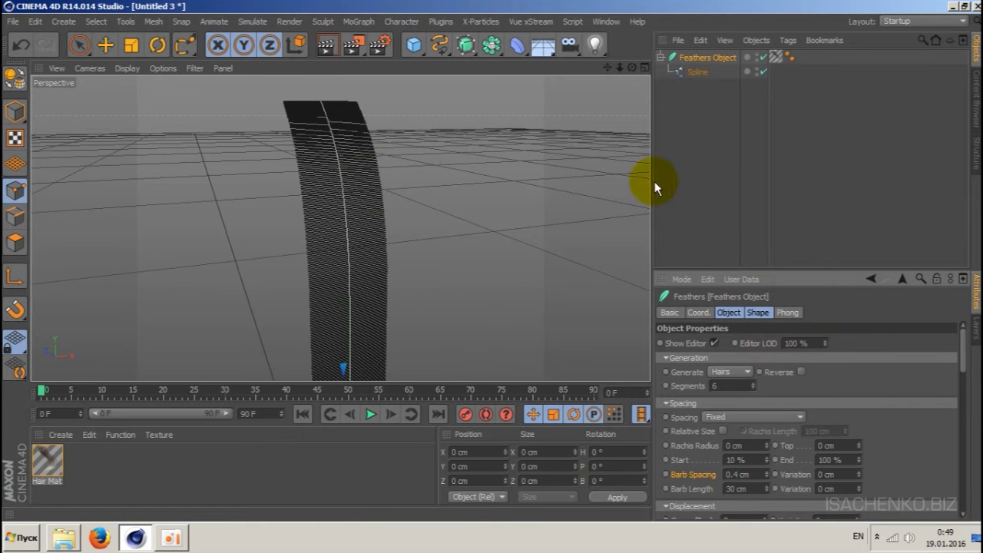
{"action": "mouse_move", "coordinate": [631, 68]}
{"action": "left_mouse_down"}
{"action": "mouse_move", "coordinate": [606, 70]}
{"action": "mouse_move", "coordinate": [623, 184]}
{"action": "left_mouse_up"}
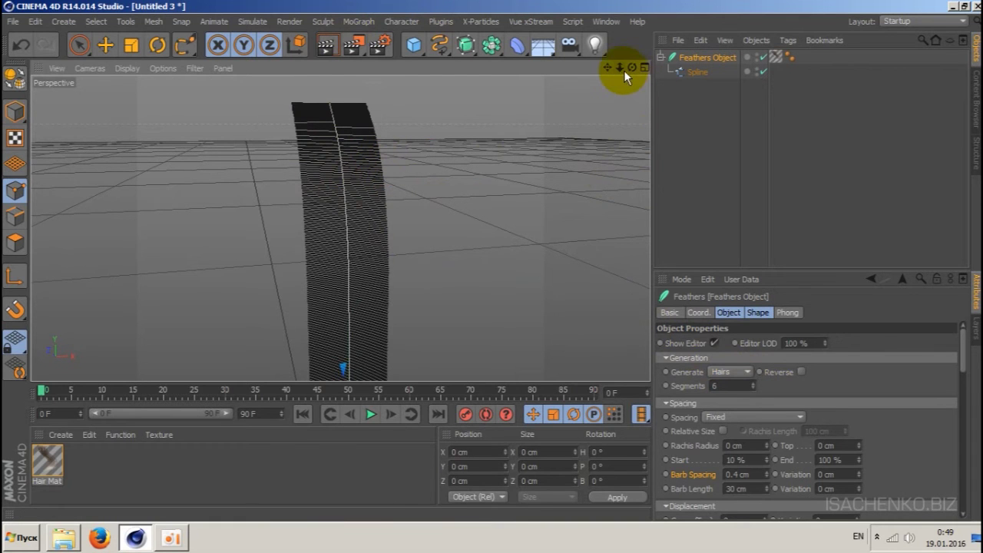
{"action": "left_click_drag", "start_coordinate": [619, 70], "coordinate": [632, 102]}
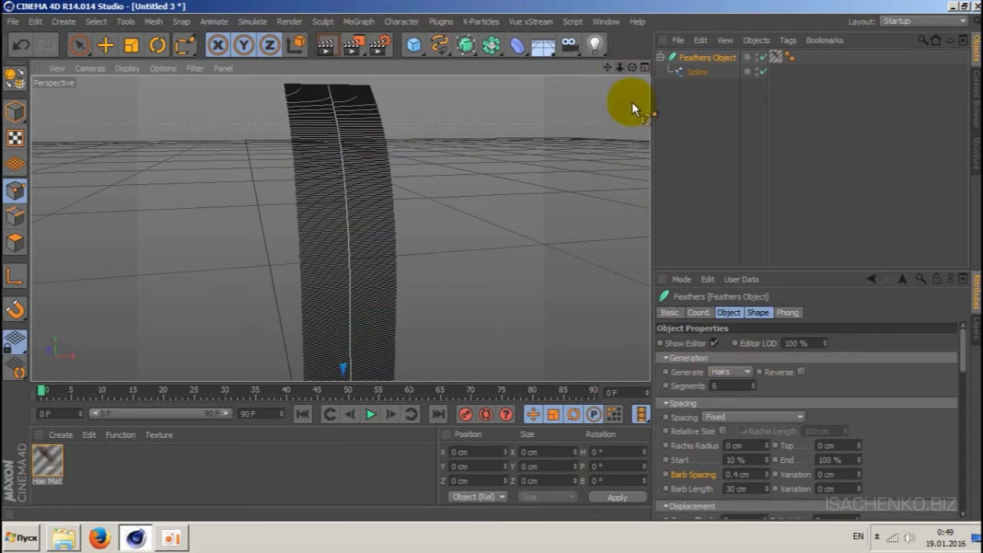
{"action": "left_click", "coordinate": [734, 372]}
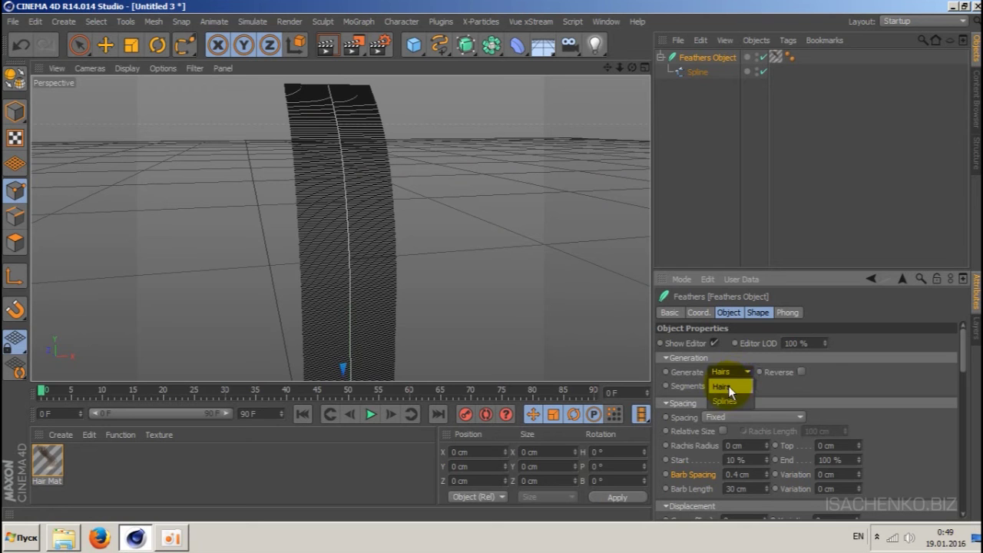
{"action": "left_click", "coordinate": [727, 385]}
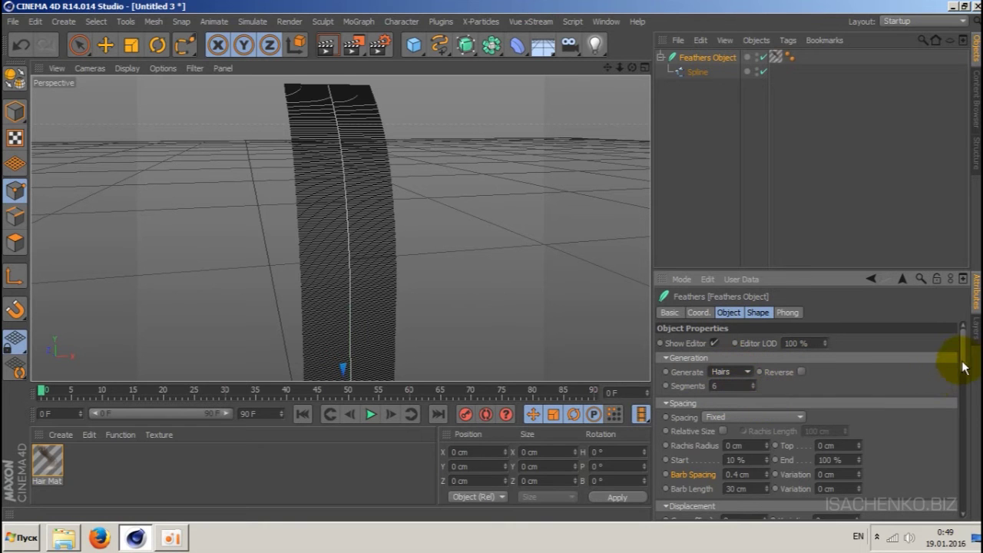
{"action": "left_click_drag", "start_coordinate": [964, 362], "coordinate": [961, 362]}
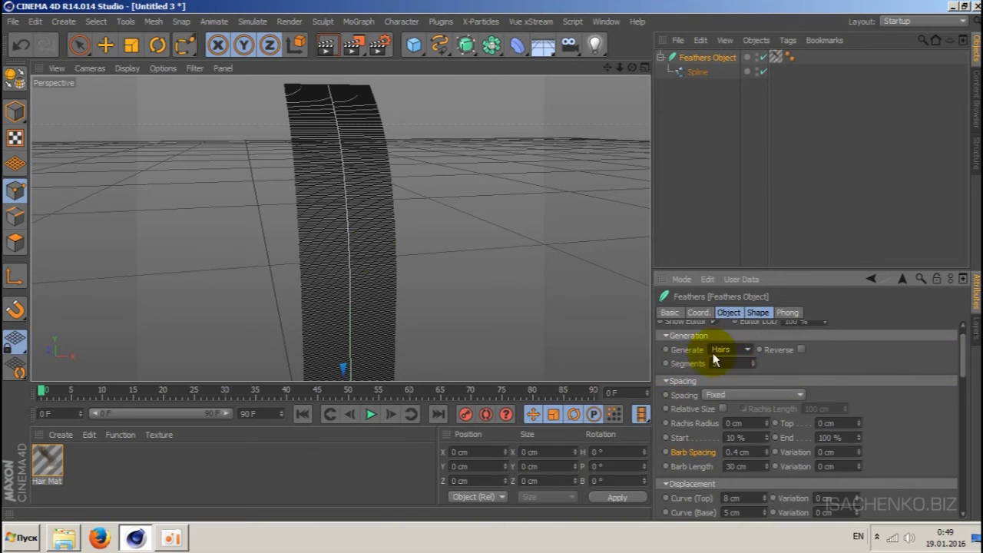
{"action": "scroll", "coordinate": [360, 260], "scroll_direction": "up", "scroll_amount": 1}
{"action": "scroll", "coordinate": [360, 260], "scroll_direction": "up", "scroll_amount": 1}
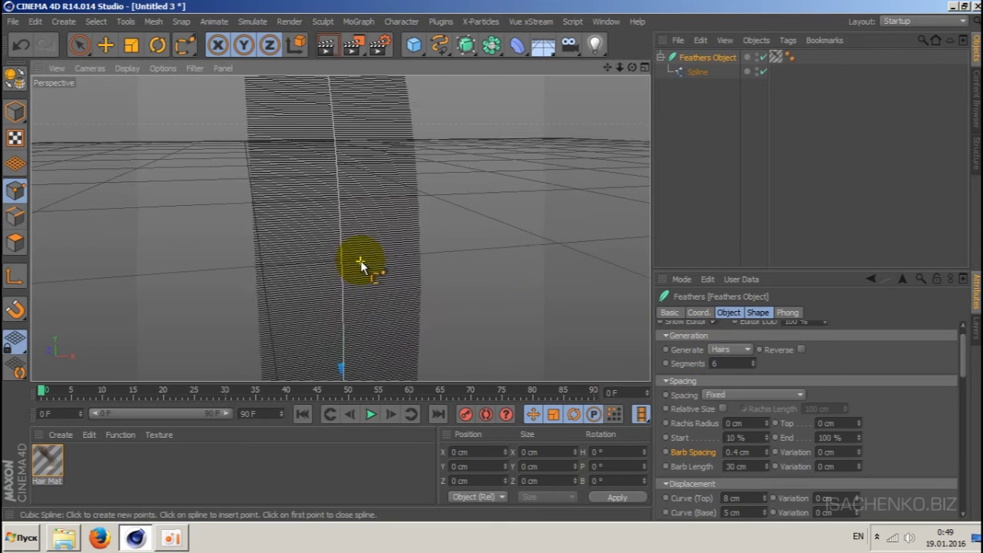
{"action": "scroll", "coordinate": [360, 261], "scroll_direction": "up", "scroll_amount": 2}
{"action": "scroll", "coordinate": [360, 260], "scroll_direction": "up", "scroll_amount": 2}
{"action": "scroll", "coordinate": [391, 238], "scroll_direction": "down", "scroll_amount": 2}
{"action": "scroll", "coordinate": [393, 252], "scroll_direction": "down", "scroll_amount": 2}
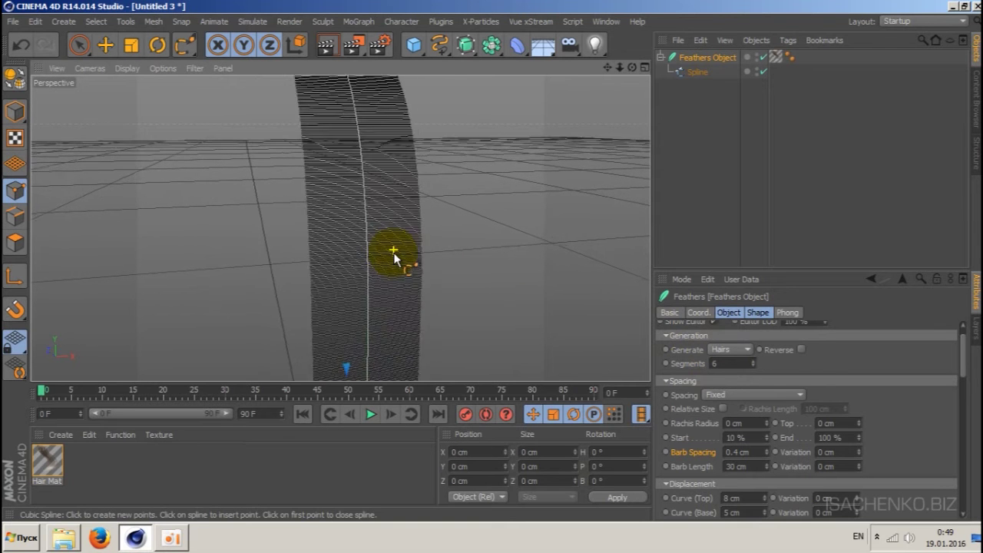
{"action": "scroll", "coordinate": [393, 253], "scroll_direction": "down", "scroll_amount": 1}
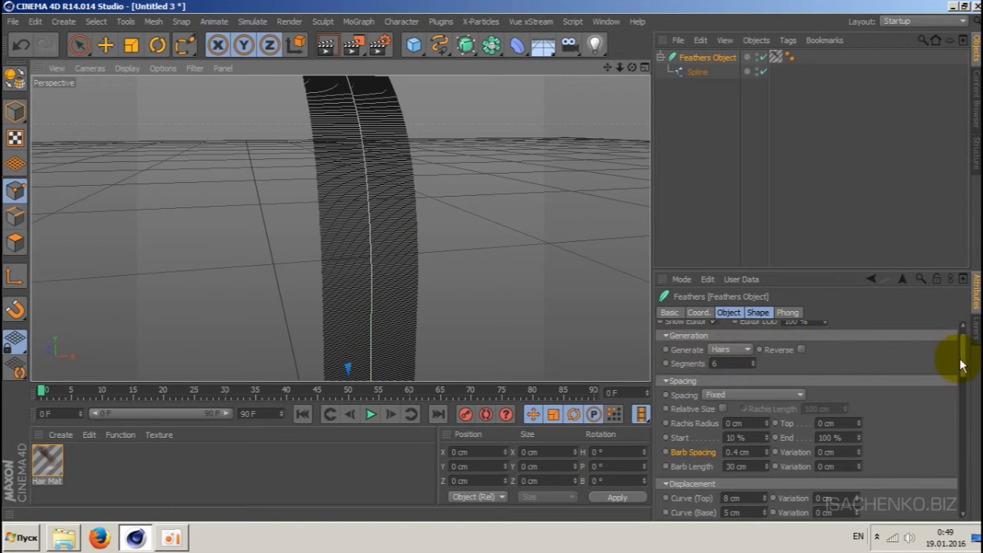
{"action": "left_click_drag", "start_coordinate": [963, 364], "coordinate": [964, 377]}
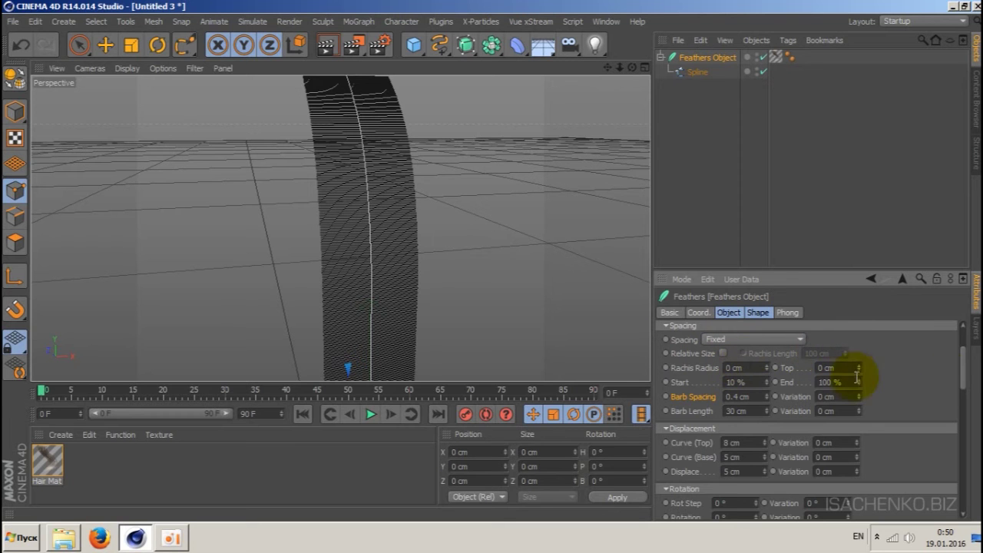
{"action": "left_click_drag", "start_coordinate": [963, 367], "coordinate": [965, 384]}
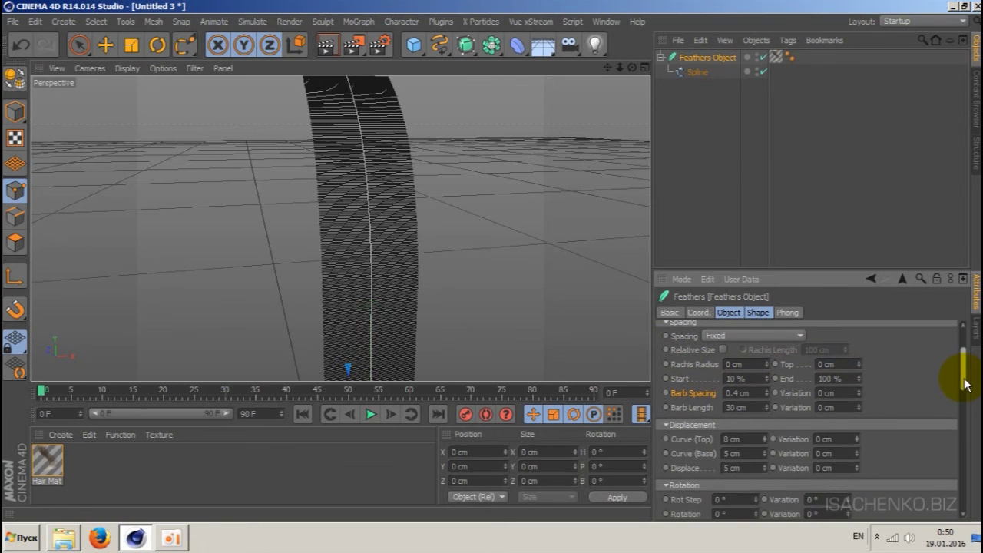
{"action": "left_click", "coordinate": [962, 326]}
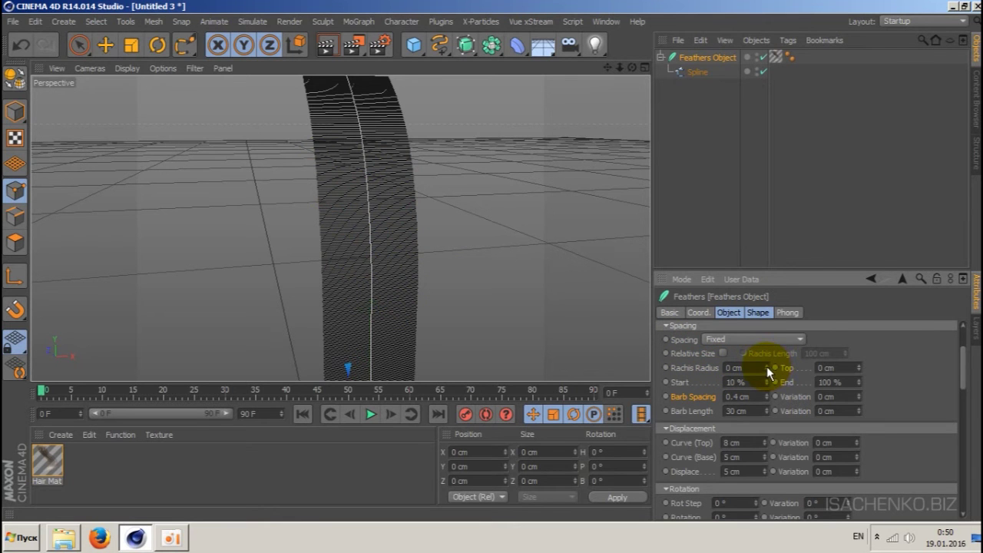
{"action": "mouse_move", "coordinate": [767, 367]}
{"action": "left_mouse_down"}
{"action": "mouse_move", "coordinate": [766, 346]}
{"action": "mouse_move", "coordinate": [766, 384]}
{"action": "left_mouse_up"}
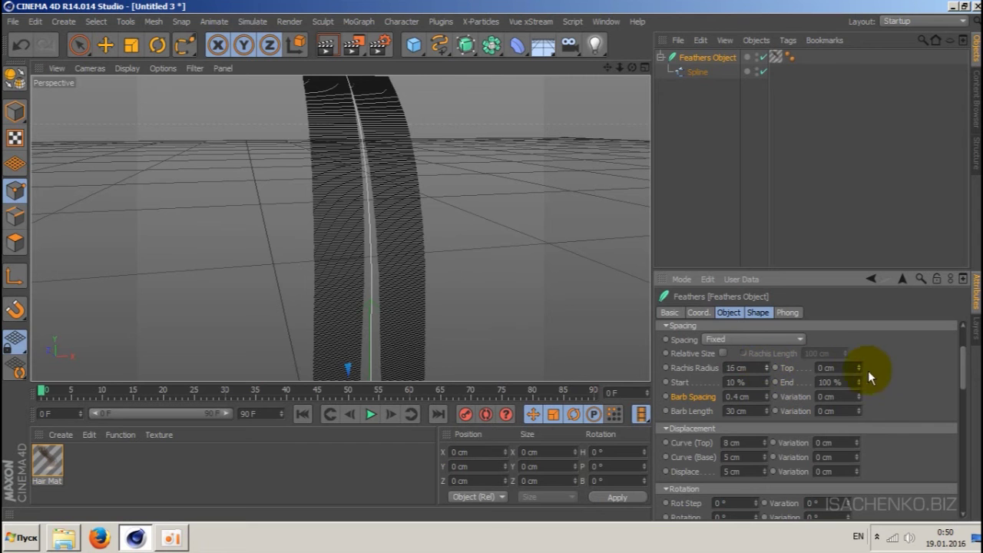
{"action": "mouse_move", "coordinate": [858, 367]}
{"action": "left_mouse_down"}
{"action": "mouse_move", "coordinate": [859, 348]}
{"action": "mouse_move", "coordinate": [858, 368]}
{"action": "left_mouse_up"}
{"action": "left_click_drag", "start_coordinate": [766, 369], "coordinate": [765, 378]}
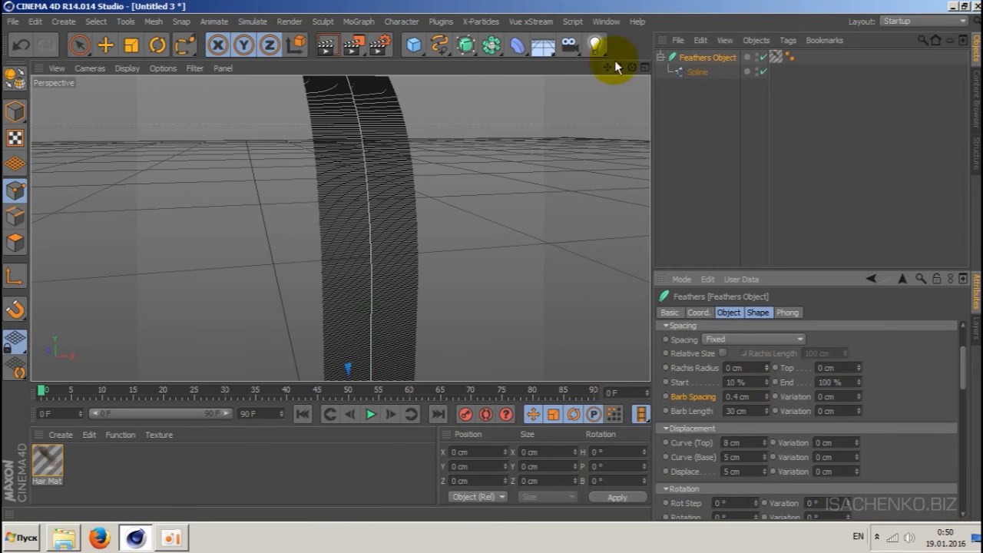
{"action": "left_click_drag", "start_coordinate": [608, 67], "coordinate": [634, 67]}
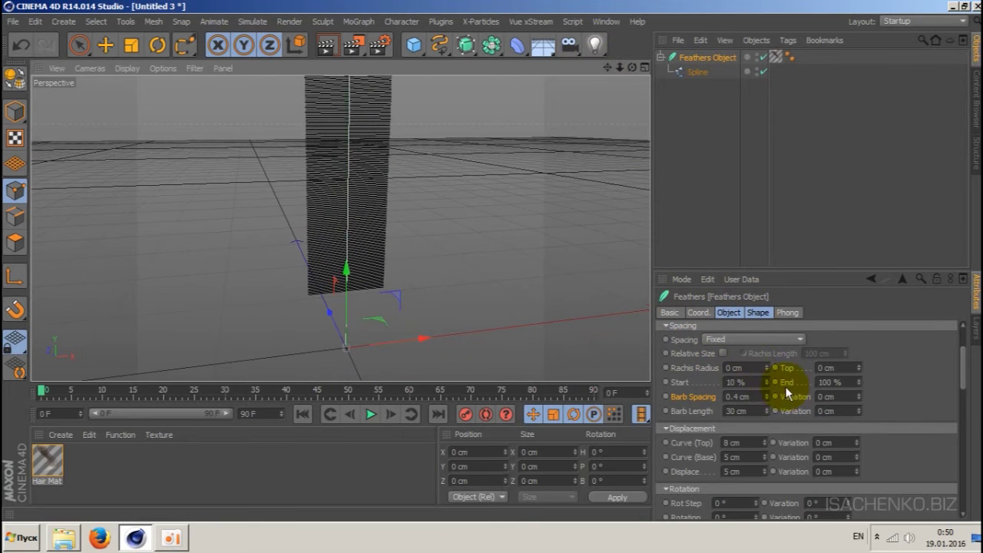
{"action": "left_click_drag", "start_coordinate": [767, 383], "coordinate": [767, 386]}
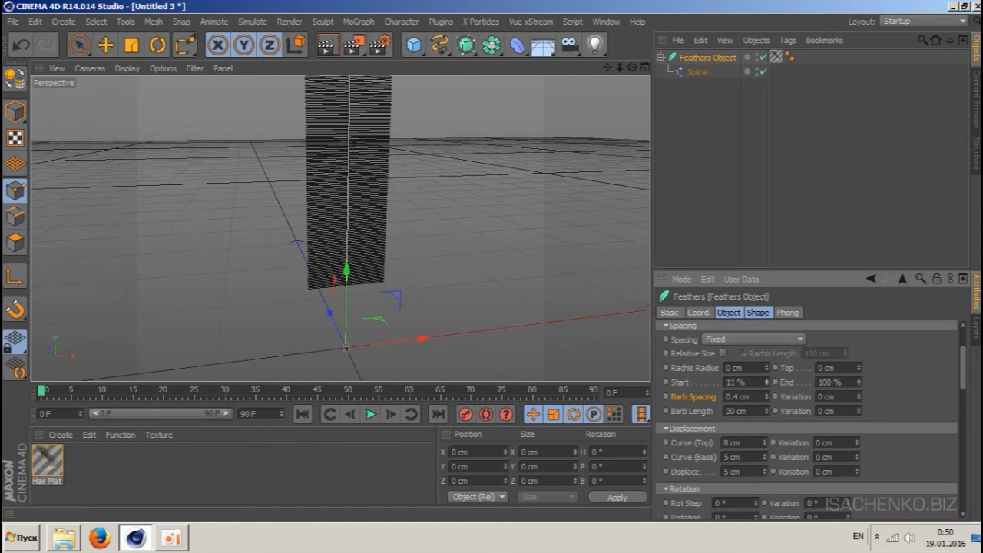
{"action": "left_click", "coordinate": [767, 386]}
{"action": "scroll", "coordinate": [340, 228], "scroll_direction": "up", "scroll_amount": 3}
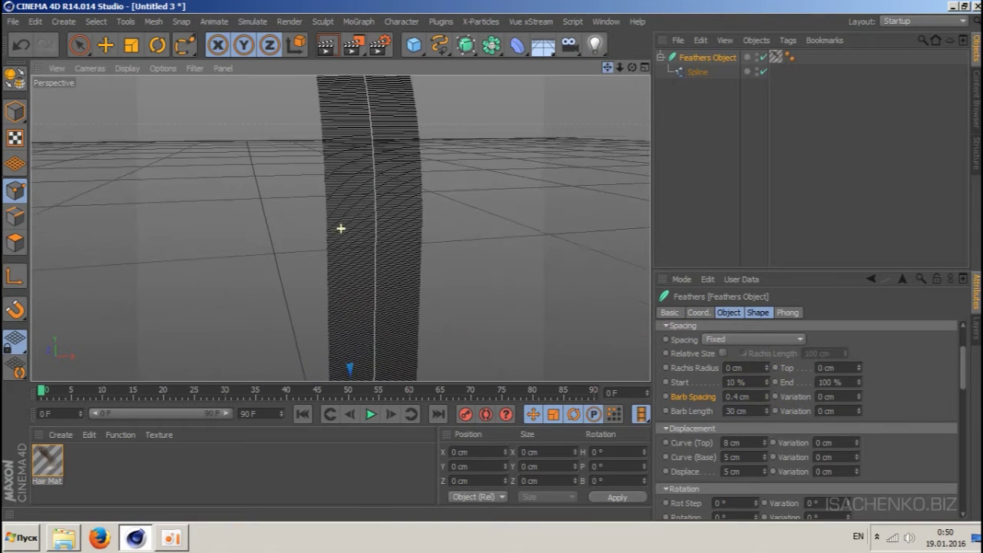
{"action": "left_click_drag", "start_coordinate": [606, 67], "coordinate": [614, 74]}
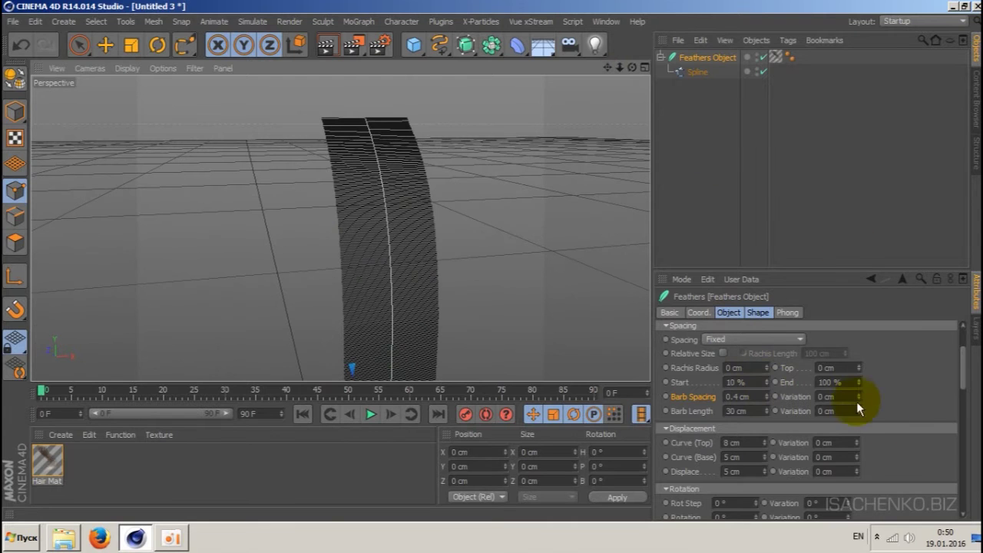
{"action": "left_click_drag", "start_coordinate": [857, 384], "coordinate": [857, 381]}
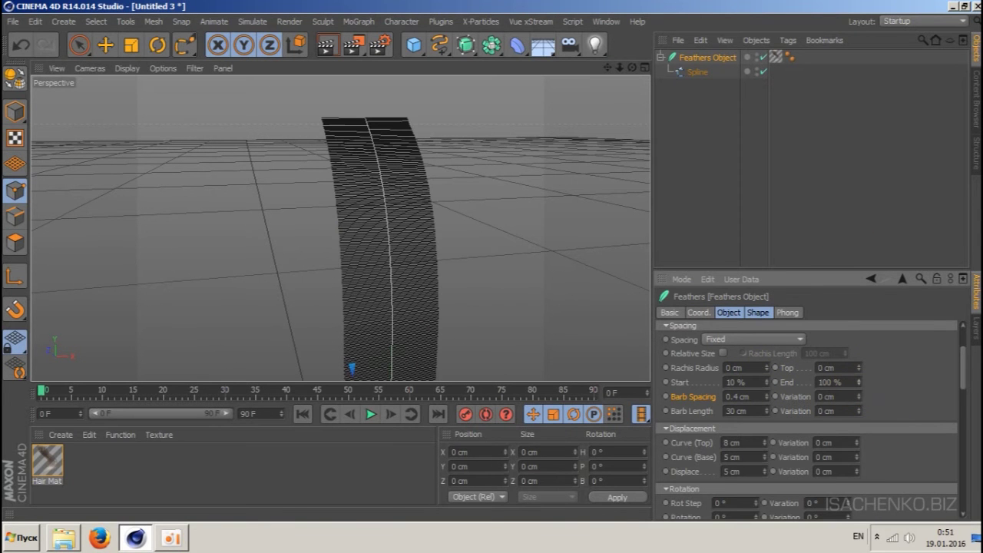
{"action": "left_click_drag", "start_coordinate": [607, 68], "coordinate": [583, 71]}
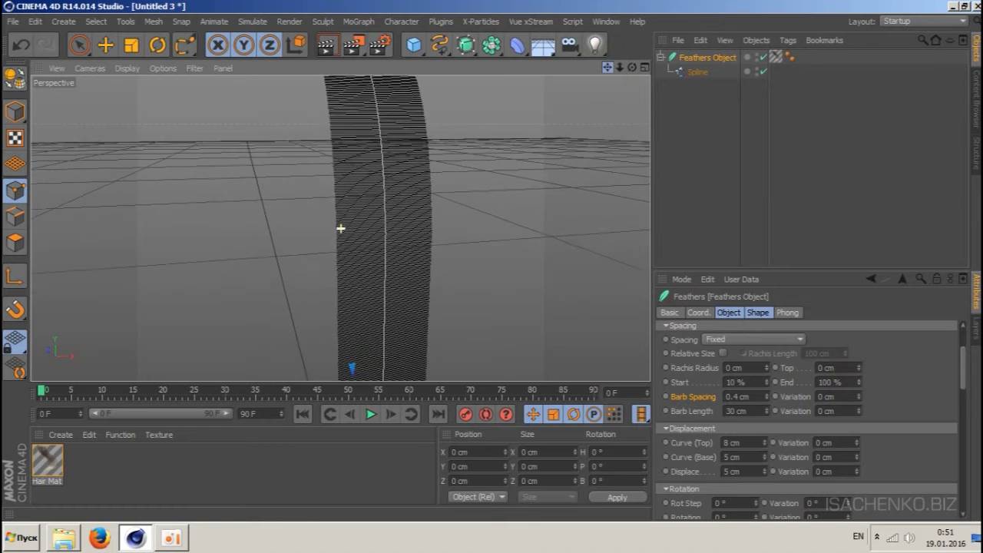
{"action": "left_click_drag", "start_coordinate": [340, 228], "coordinate": [340, 228]}
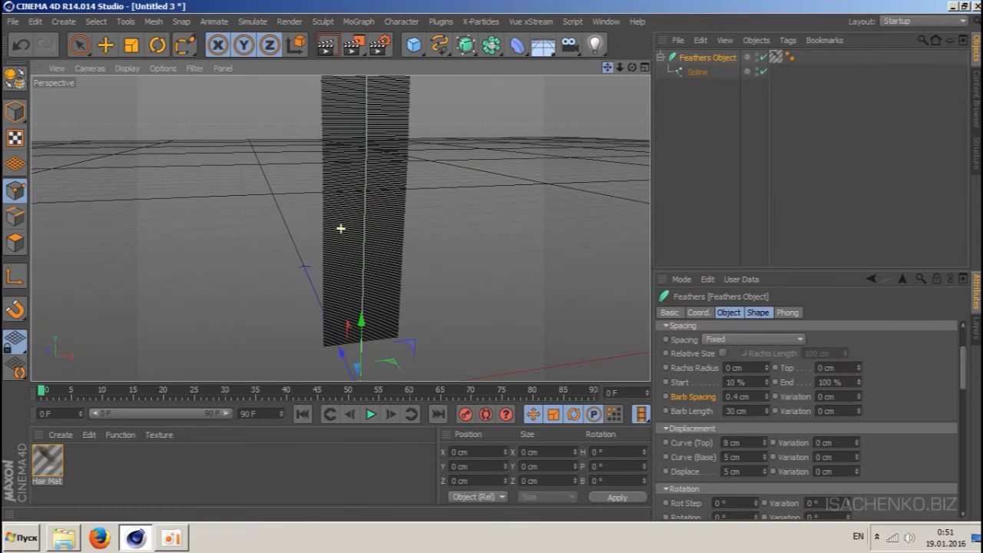
{"action": "mouse_move", "coordinate": [463, 229]}
{"action": "left_mouse_down", "text": "alt"}
{"action": "mouse_move", "coordinate": [441, 267]}
{"action": "mouse_move", "coordinate": [350, 226]}
{"action": "left_mouse_up", "text": "alt"}
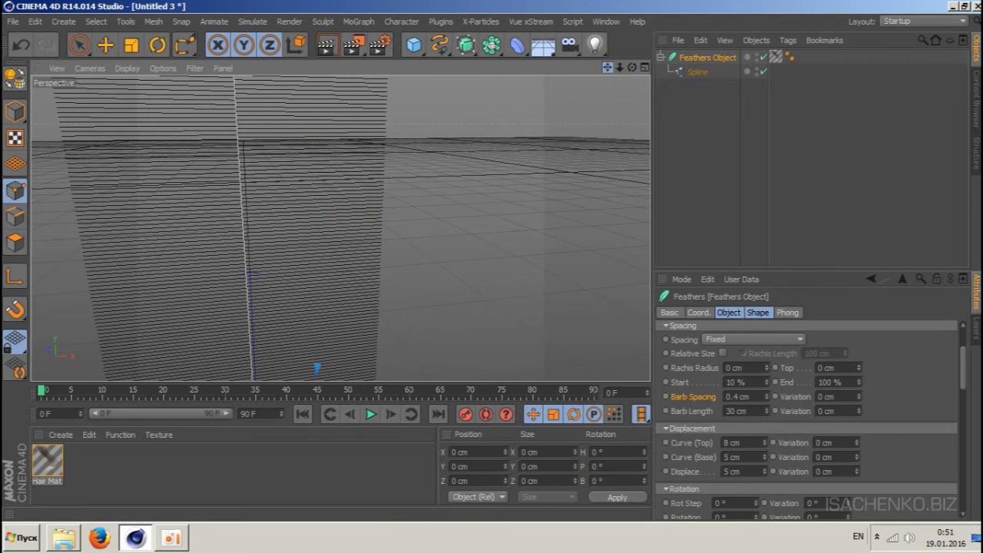
{"action": "left_click_drag", "start_coordinate": [607, 68], "coordinate": [737, 76]}
{"action": "mouse_move", "coordinate": [340, 228]}
{"action": "left_mouse_down", "text": "alt"}
{"action": "mouse_move", "coordinate": [406, 180]}
{"action": "mouse_move", "coordinate": [368, 208]}
{"action": "left_mouse_up", "text": "alt"}
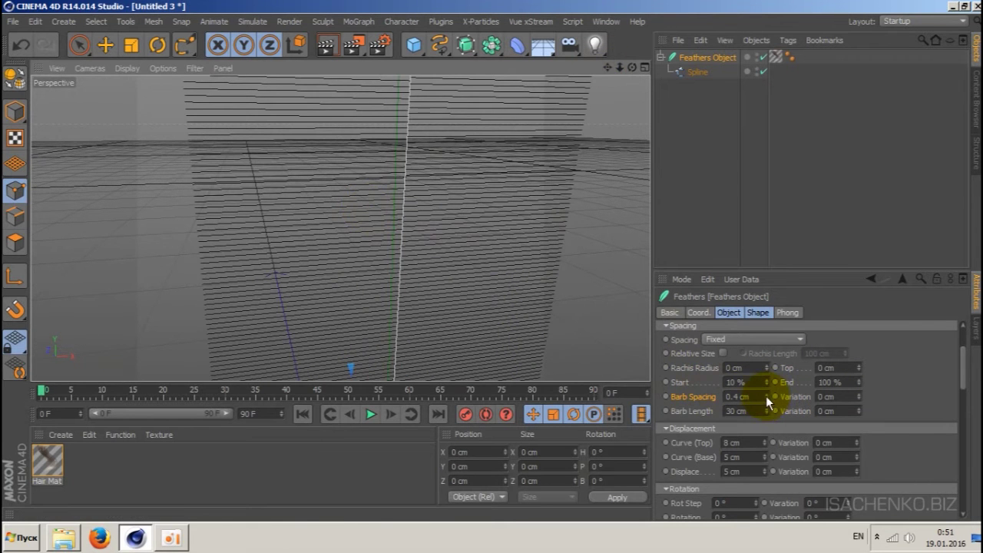
{"action": "left_click_drag", "start_coordinate": [765, 395], "coordinate": [765, 353]}
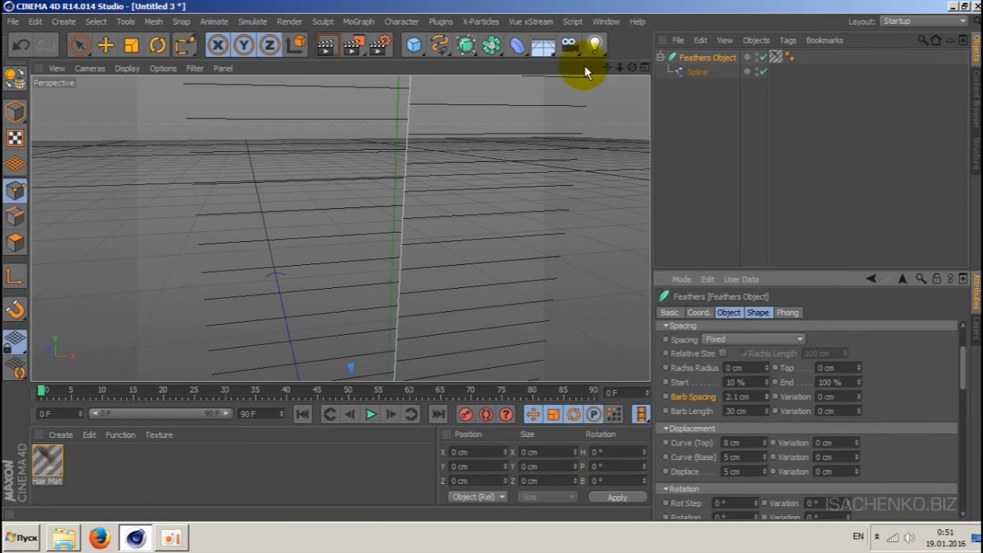
{"action": "mouse_move", "coordinate": [620, 67]}
{"action": "left_mouse_down"}
{"action": "mouse_move", "coordinate": [591, 69]}
{"action": "mouse_move", "coordinate": [624, 78]}
{"action": "left_mouse_up"}
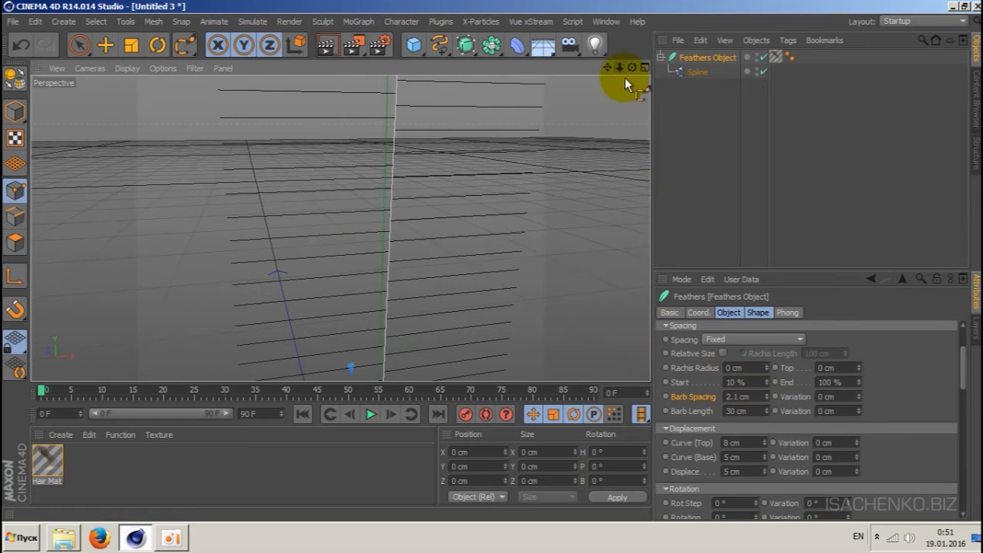
{"action": "right_click", "coordinate": [687, 399]}
{"action": "left_click", "coordinate": [743, 398]}
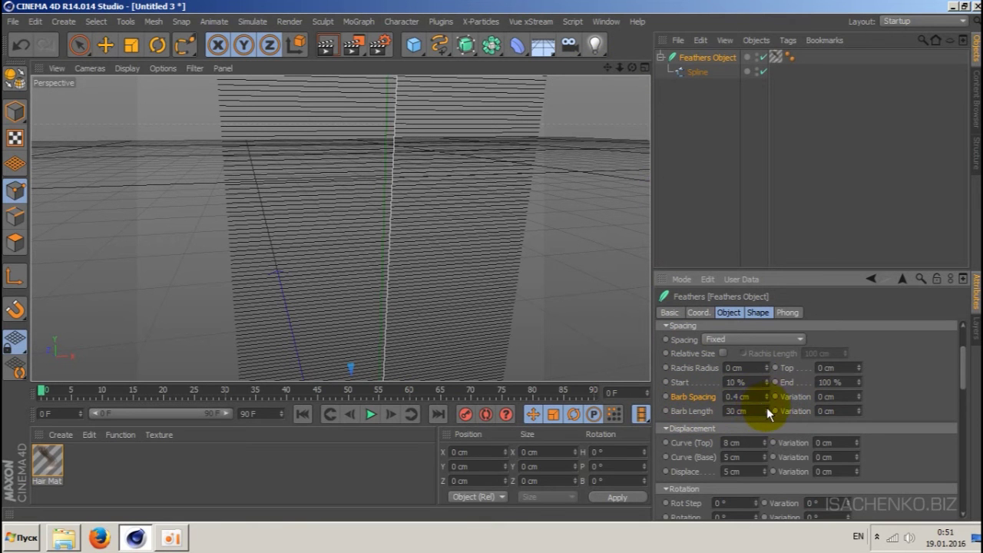
Drag the Barb Length up to 60 cm.
{"action": "mouse_move", "coordinate": [766, 412]}
{"action": "left_mouse_down"}
{"action": "mouse_move", "coordinate": [765, 384]}
{"action": "mouse_move", "coordinate": [765, 406]}
{"action": "left_mouse_up"}
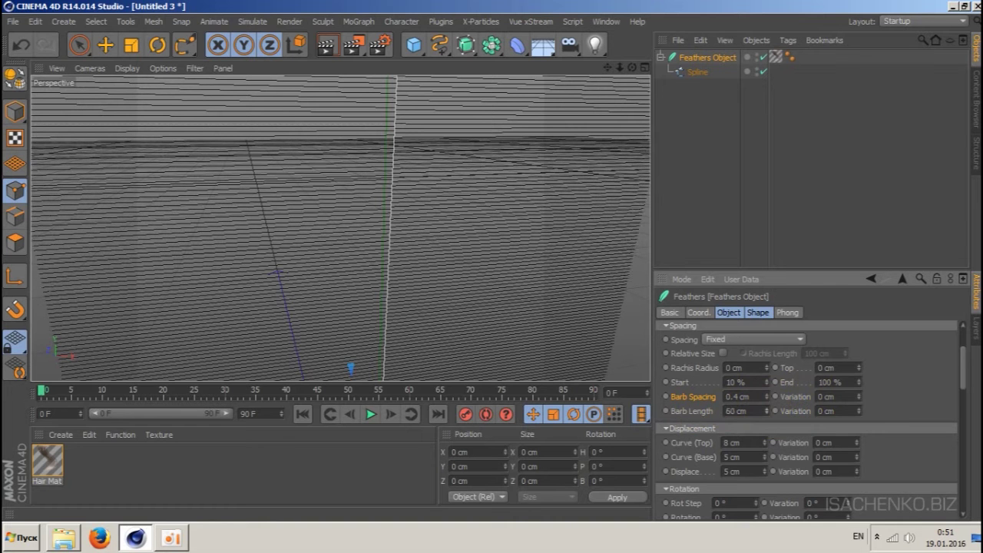
{"action": "mouse_move", "coordinate": [619, 68]}
{"action": "left_mouse_down"}
{"action": "mouse_move", "coordinate": [584, 67]}
{"action": "mouse_move", "coordinate": [621, 70]}
{"action": "left_mouse_up"}
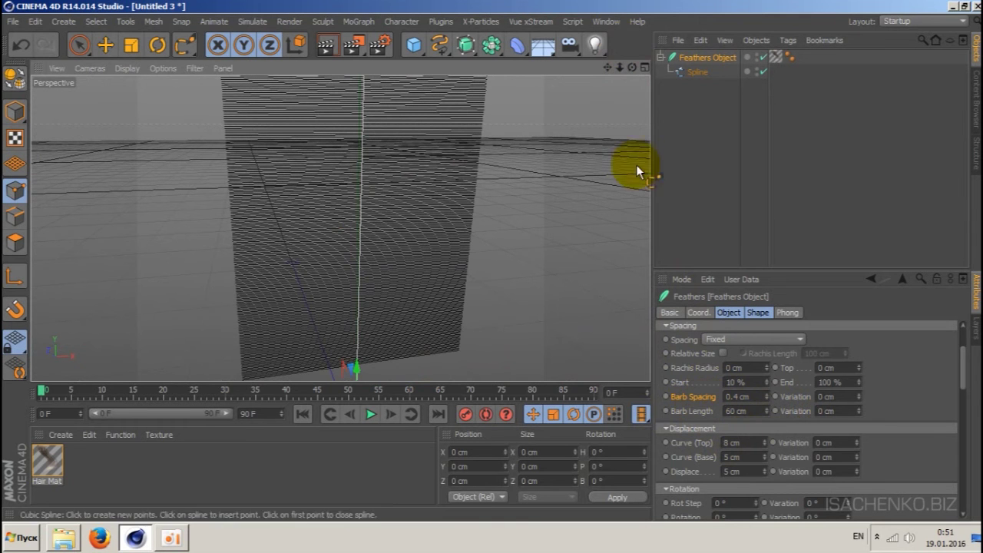
{"action": "left_click_drag", "start_coordinate": [607, 67], "coordinate": [583, 73]}
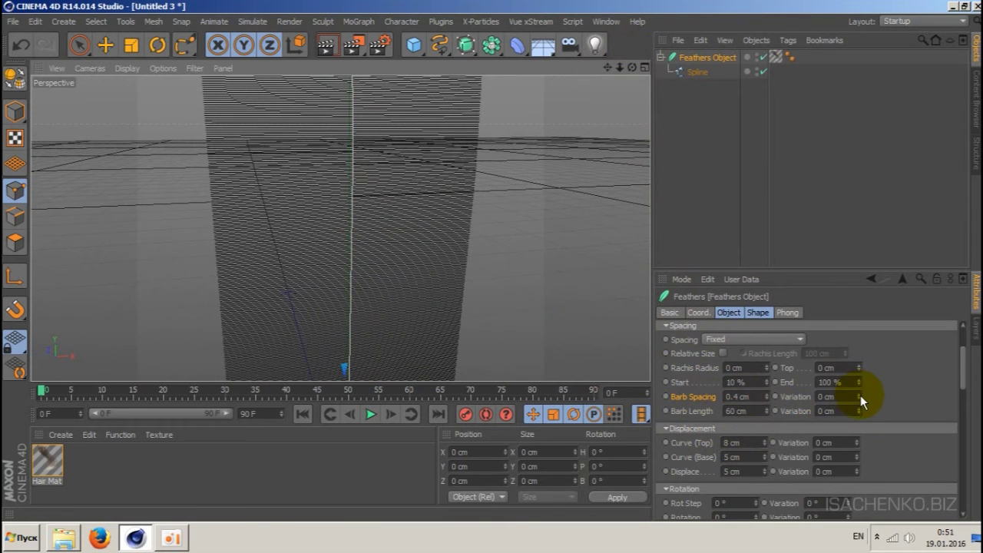
{"action": "mouse_move", "coordinate": [620, 67]}
{"action": "left_mouse_down"}
{"action": "mouse_move", "coordinate": [611, 70]}
{"action": "mouse_move", "coordinate": [621, 71]}
{"action": "left_mouse_up"}
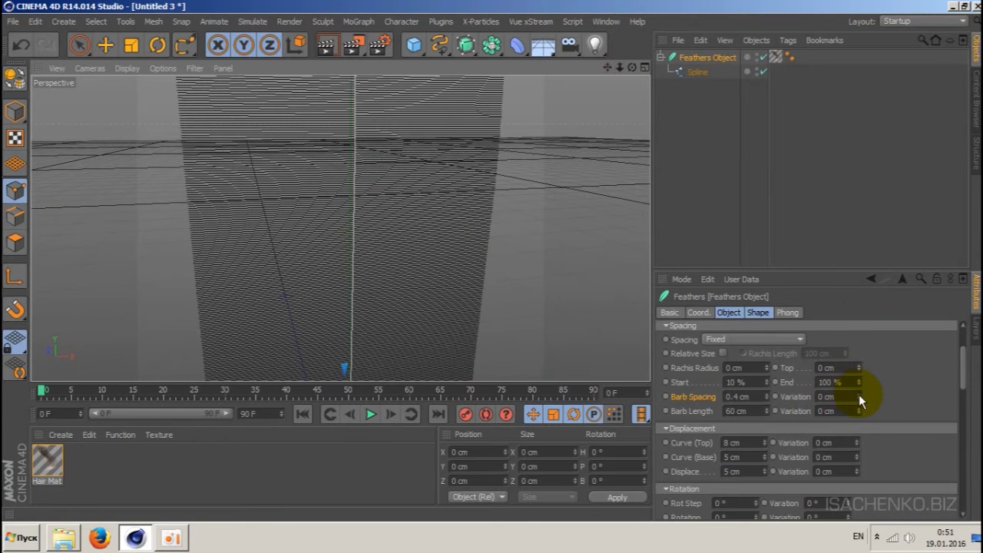
Set Barb Spacing Variation to 0.2 cm and Barb Length Variation to 2 cm.
{"action": "left_click_drag", "start_coordinate": [859, 394], "coordinate": [858, 388]}
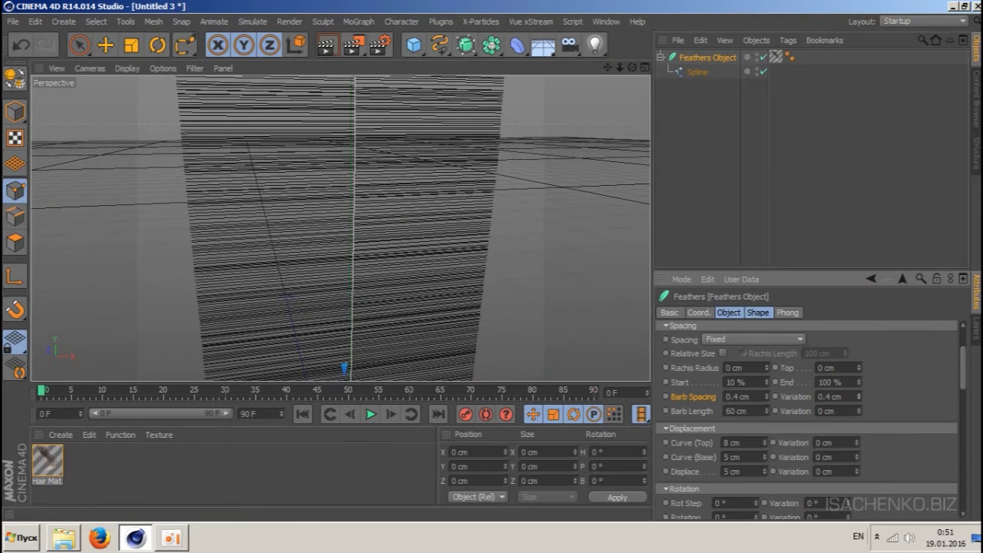
{"action": "left_click", "coordinate": [858, 400]}
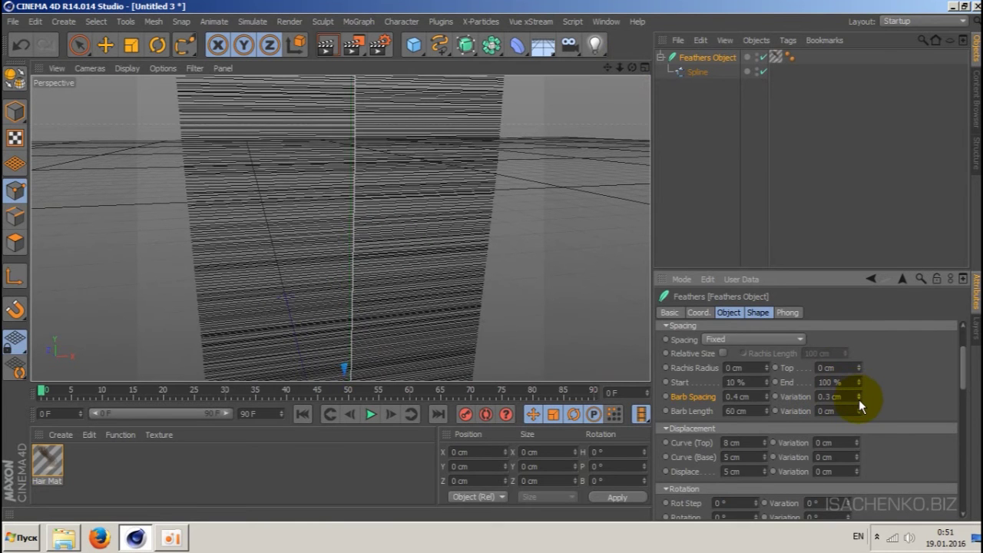
{"action": "left_click", "coordinate": [858, 400]}
{"action": "left_click", "coordinate": [858, 407]}
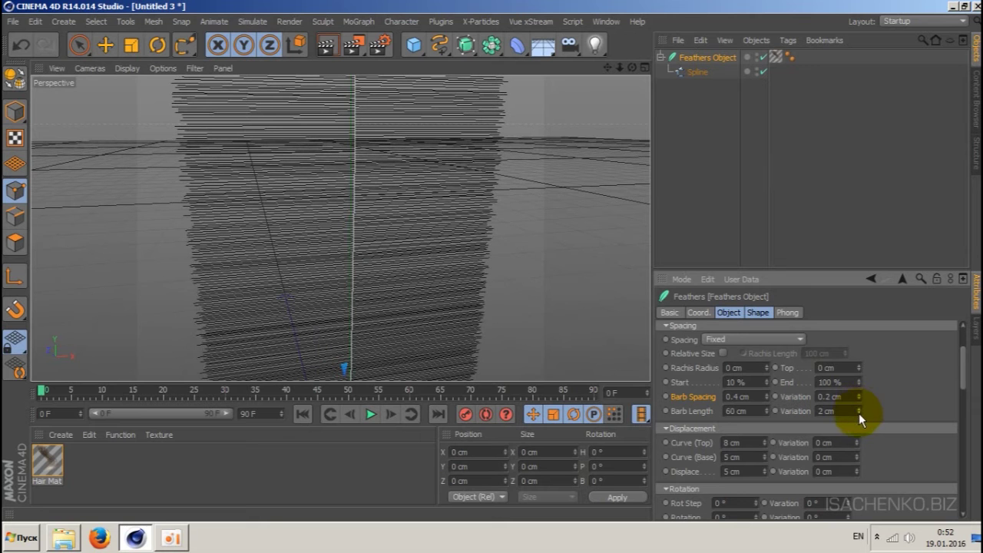
{"action": "mouse_move", "coordinate": [621, 68]}
{"action": "left_mouse_down"}
{"action": "mouse_move", "coordinate": [341, 228]}
{"action": "mouse_move", "coordinate": [701, 158]}
{"action": "left_mouse_up"}
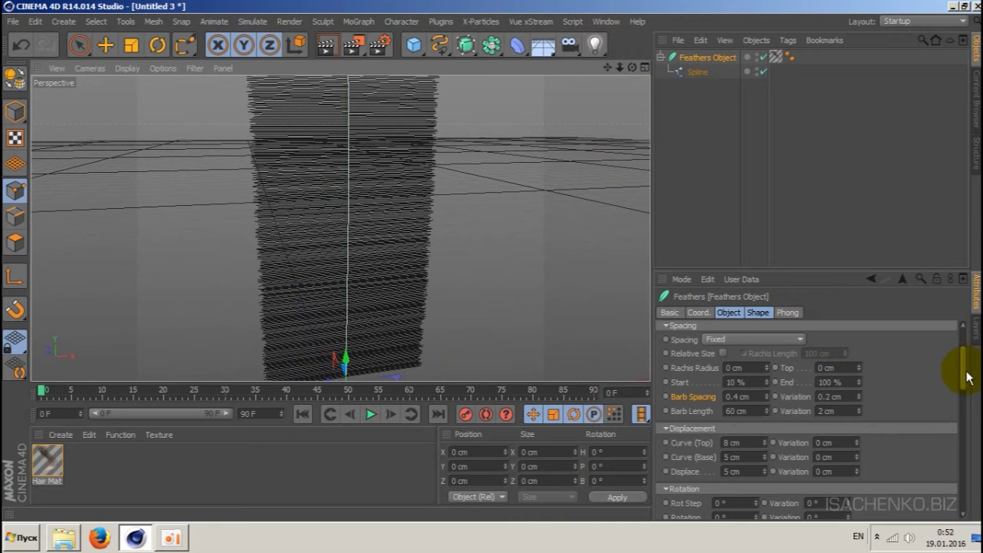
After trying lower Curve (Top) values, reset Curve (Top) to its 8 cm default.
{"action": "scroll", "coordinate": [959, 379], "scroll_direction": "down", "scroll_amount": 3}
{"action": "scroll", "coordinate": [960, 390], "scroll_direction": "down", "scroll_amount": 2}
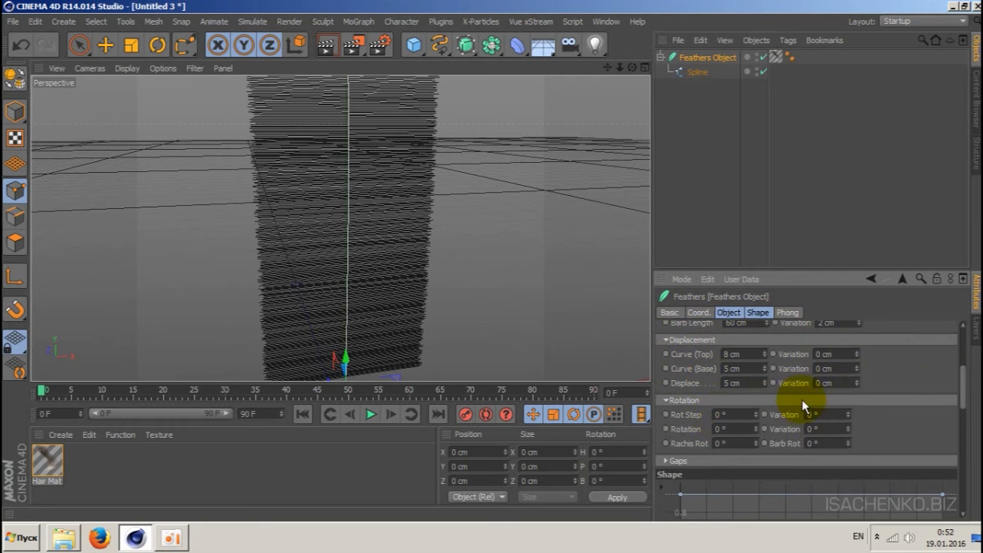
{"action": "left_click", "coordinate": [764, 357]}
{"action": "left_click", "coordinate": [764, 357]}
{"action": "left_click", "coordinate": [764, 356]}
{"action": "left_click", "coordinate": [763, 356]}
{"action": "left_click", "coordinate": [764, 356]}
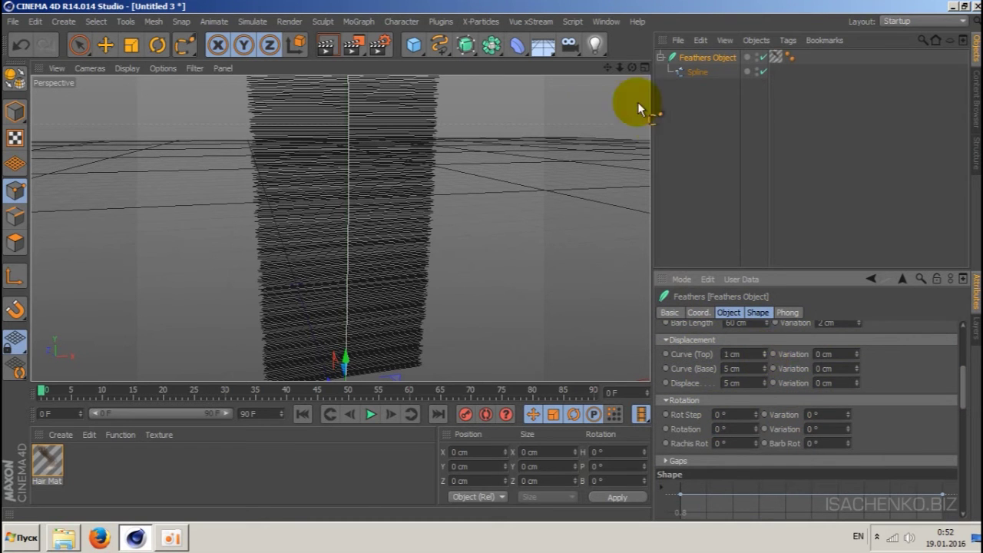
{"action": "mouse_move", "coordinate": [619, 68]}
{"action": "left_mouse_down"}
{"action": "mouse_move", "coordinate": [614, 92]}
{"action": "mouse_move", "coordinate": [615, 69]}
{"action": "left_mouse_up"}
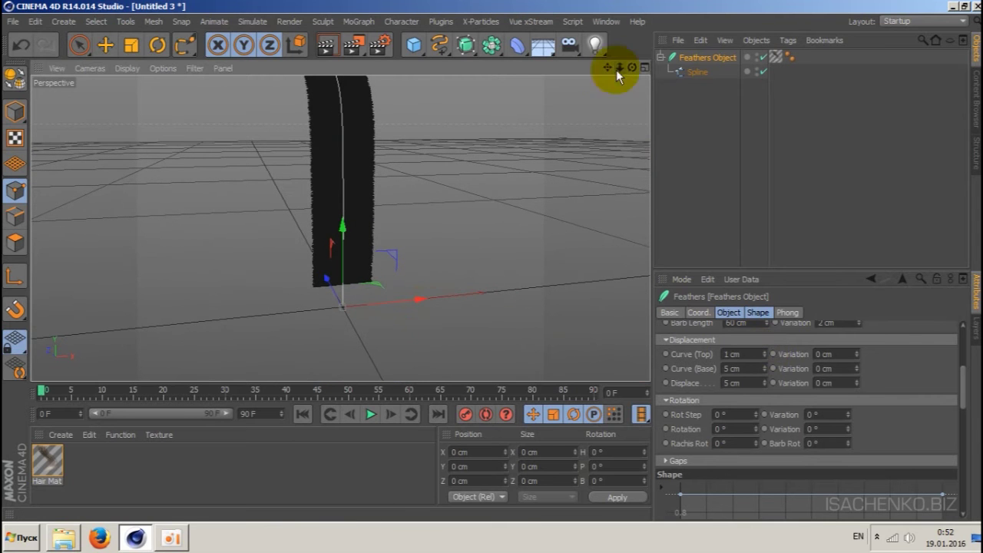
{"action": "left_click", "coordinate": [764, 357]}
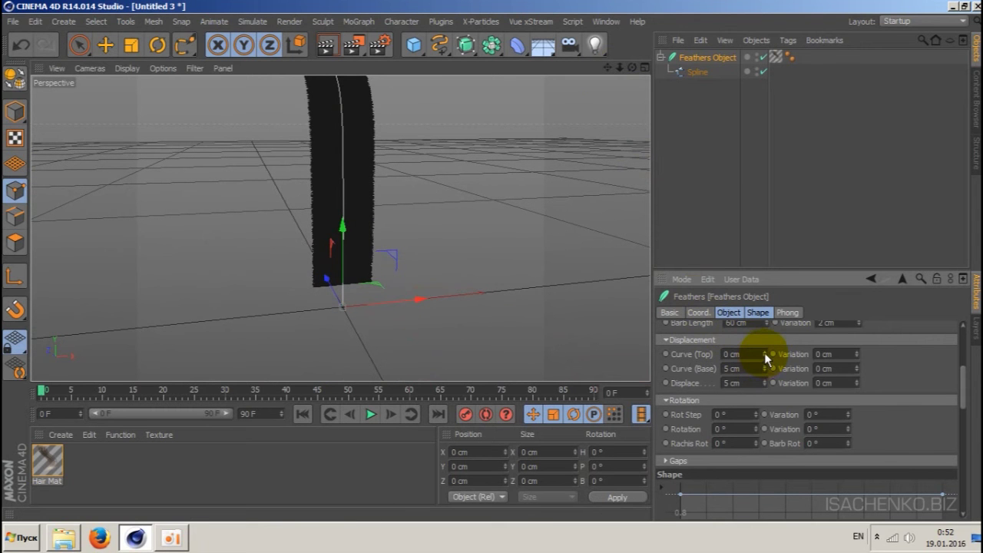
{"action": "right_click", "coordinate": [688, 353]}
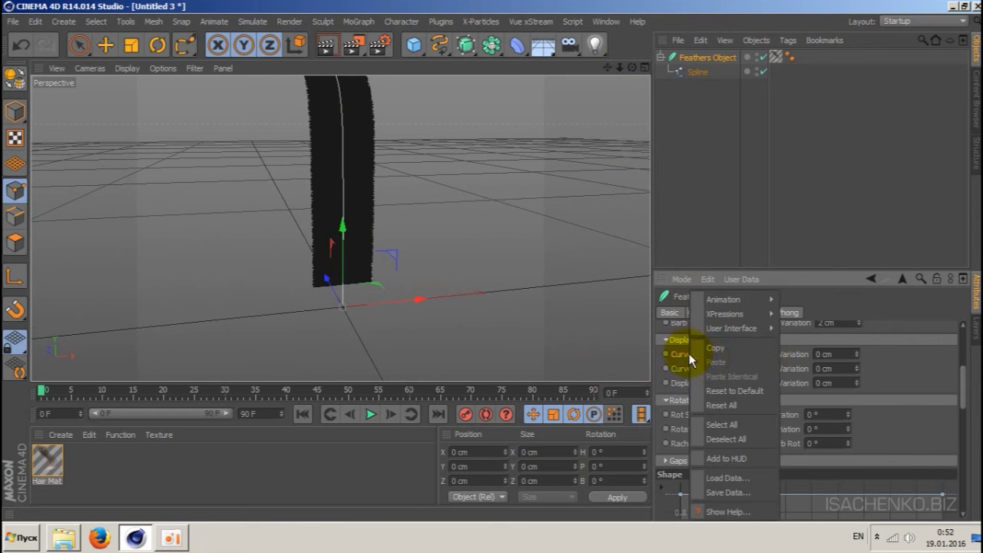
{"action": "left_click", "coordinate": [738, 390]}
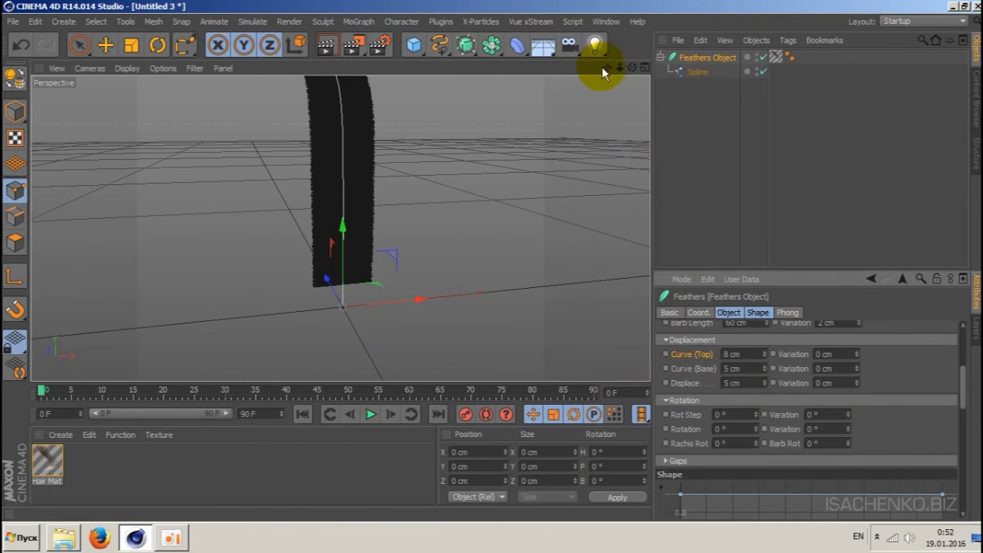
{"action": "left_click_drag", "start_coordinate": [606, 67], "coordinate": [378, 126]}
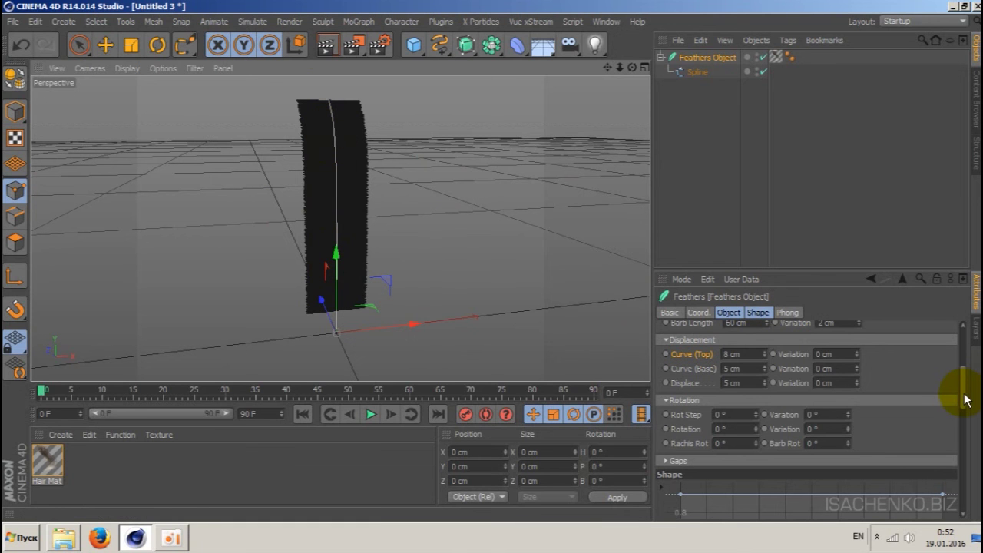
{"action": "left_click_drag", "start_coordinate": [965, 396], "coordinate": [965, 415]}
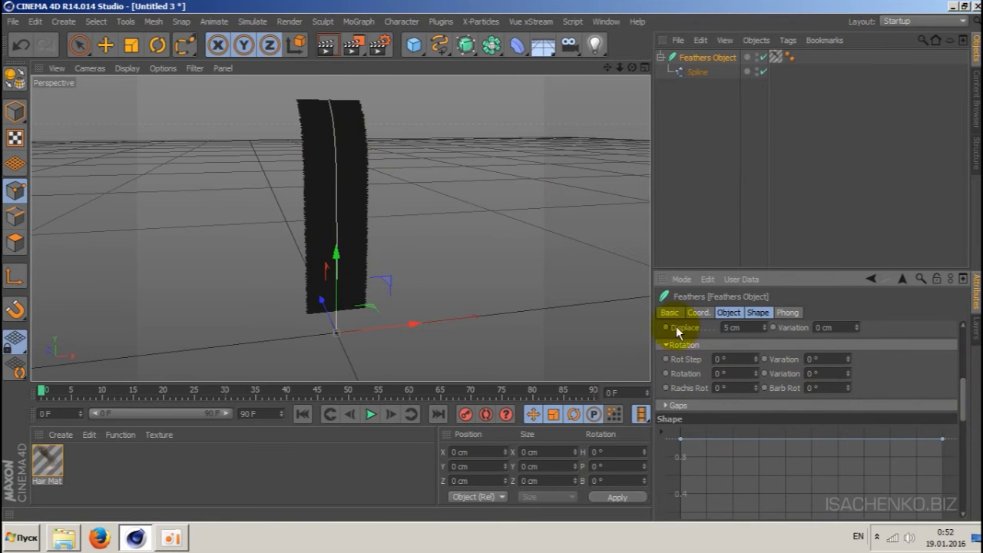
{"action": "left_click", "coordinate": [755, 357]}
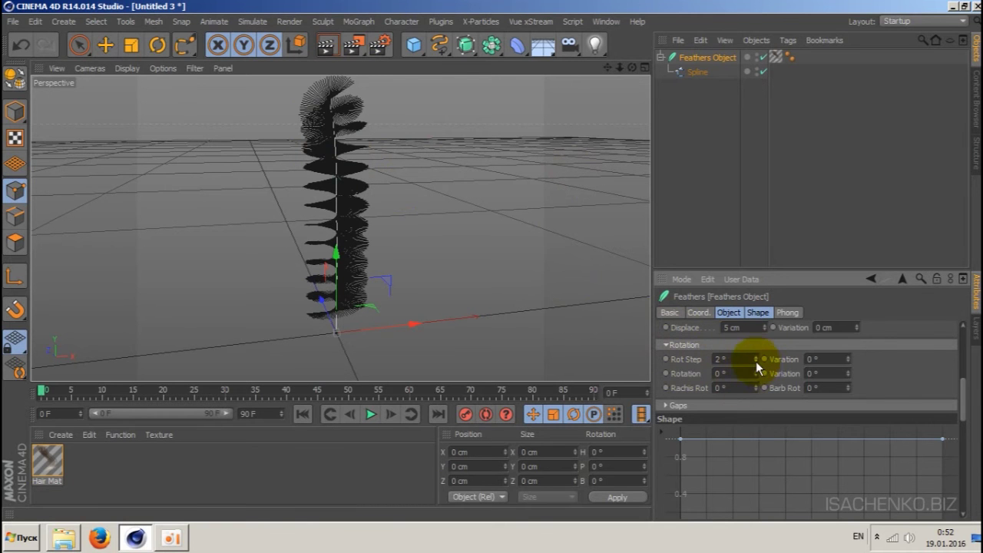
{"action": "left_click", "coordinate": [756, 361]}
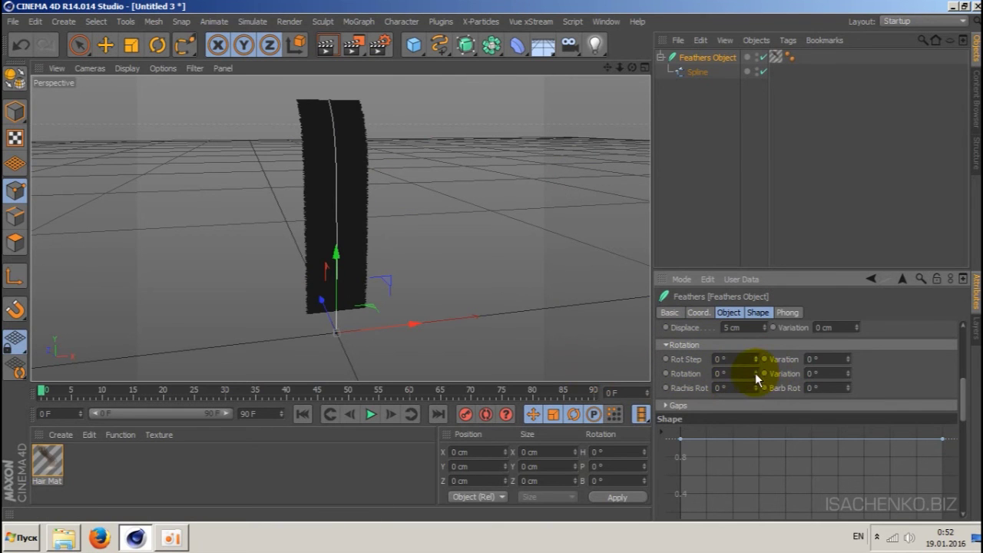
{"action": "left_click_drag", "start_coordinate": [755, 373], "coordinate": [755, 353]}
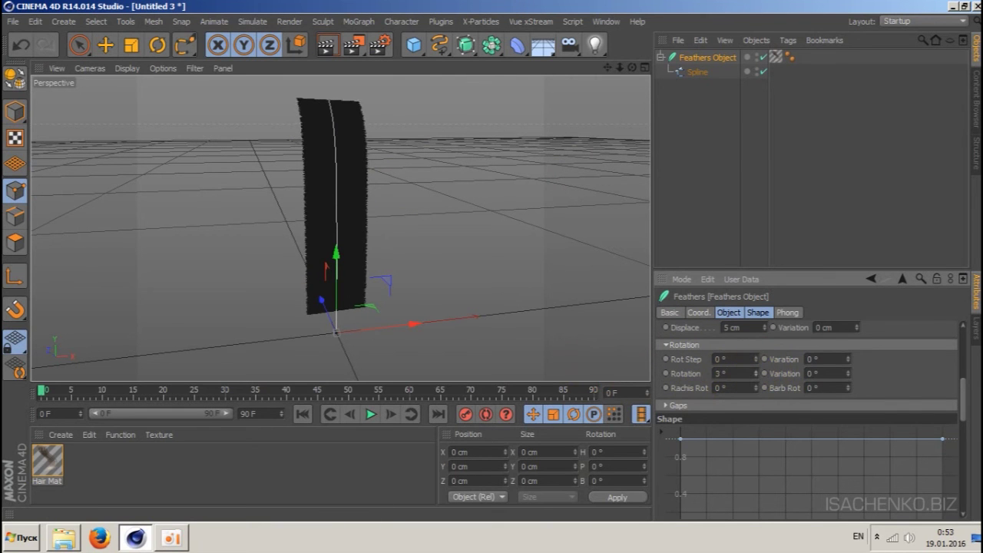
{"action": "left_click", "coordinate": [755, 356]}
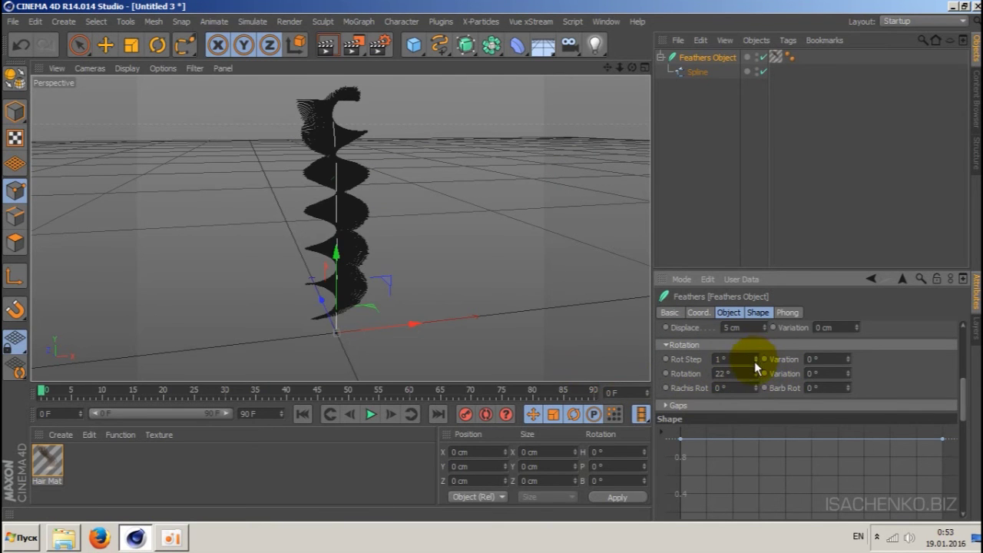
{"action": "left_click", "coordinate": [755, 362]}
{"action": "left_click", "coordinate": [724, 373]}
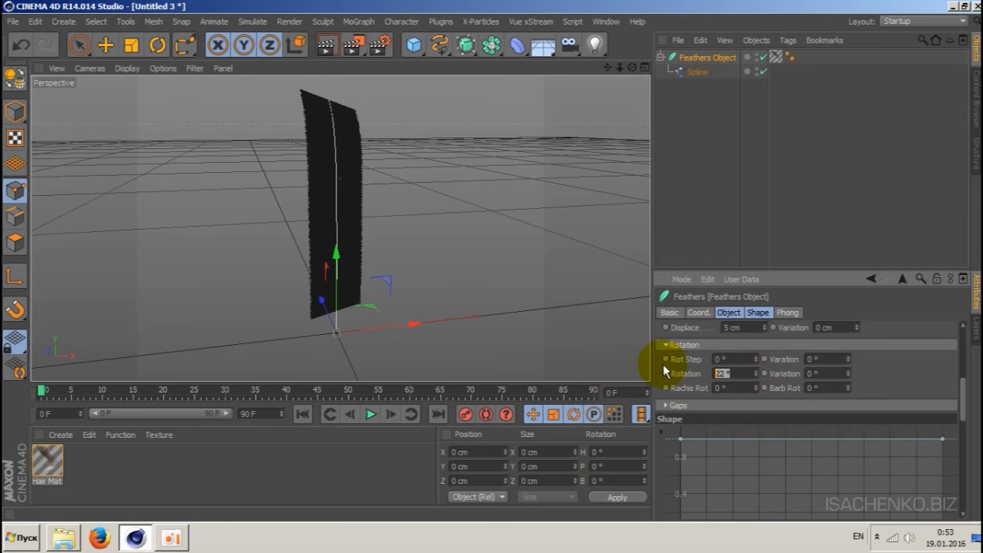
{"action": "type", "text": "0"}
{"action": "key", "text": "Return"}
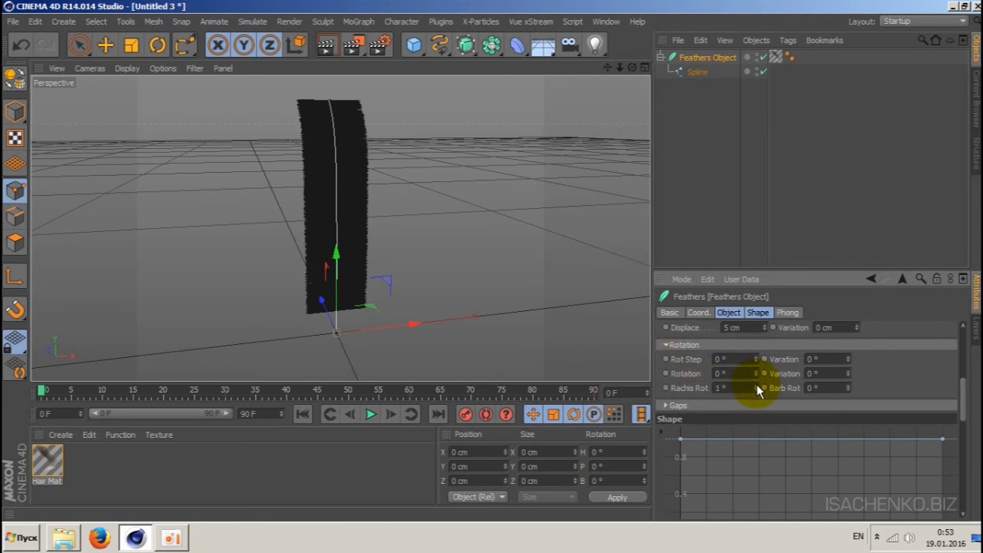
{"action": "mouse_move", "coordinate": [756, 391]}
{"action": "left_mouse_down"}
{"action": "mouse_move", "coordinate": [757, 365]}
{"action": "mouse_move", "coordinate": [756, 415]}
{"action": "mouse_move", "coordinate": [756, 384]}
{"action": "left_mouse_up"}
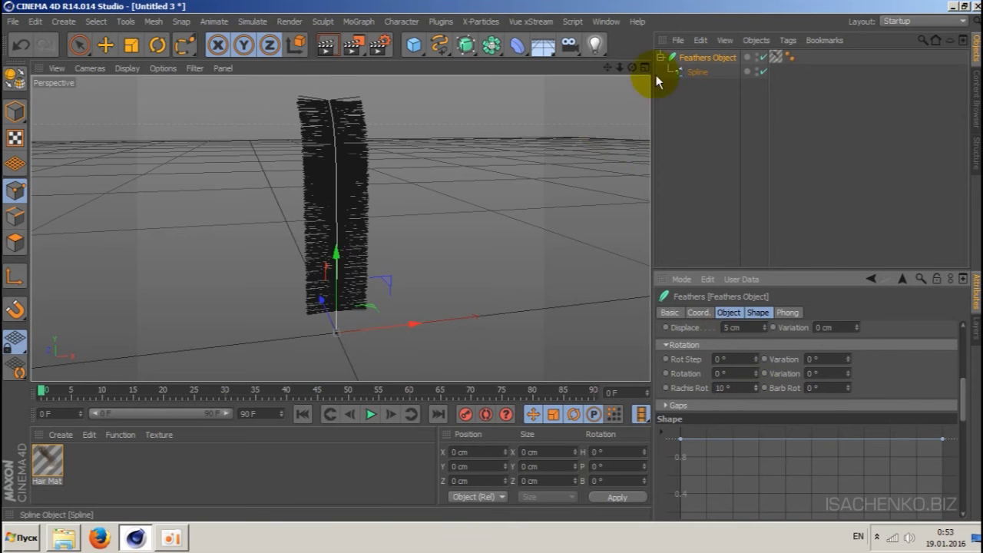
{"action": "mouse_move", "coordinate": [625, 69]}
{"action": "left_mouse_down"}
{"action": "mouse_move", "coordinate": [625, 83]}
{"action": "mouse_move", "coordinate": [668, 69]}
{"action": "mouse_move", "coordinate": [672, 77]}
{"action": "left_mouse_up"}
{"action": "left_click_drag", "start_coordinate": [631, 67], "coordinate": [626, 68]}
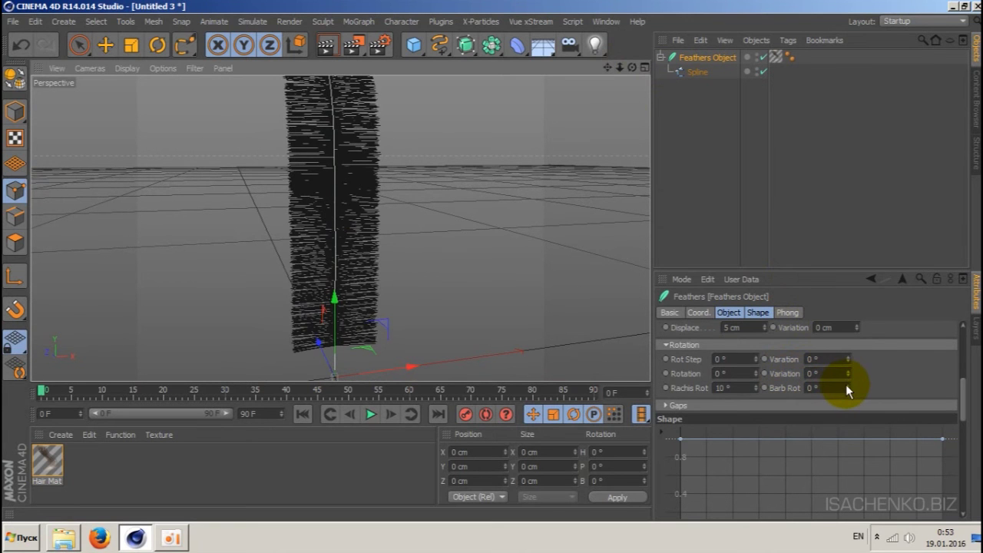
{"action": "left_click_drag", "start_coordinate": [847, 384], "coordinate": [849, 382]}
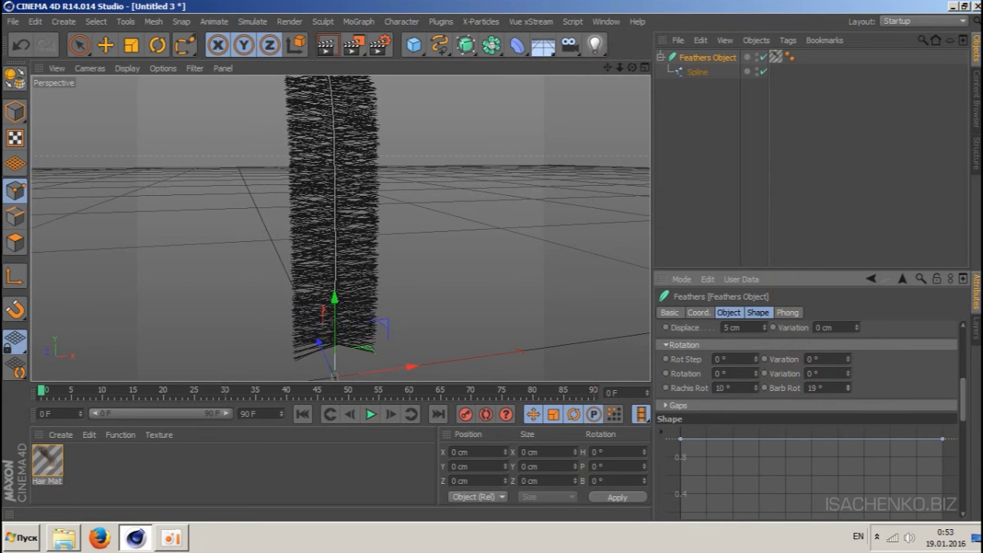
{"action": "left_click_drag", "start_coordinate": [848, 388], "coordinate": [847, 370]}
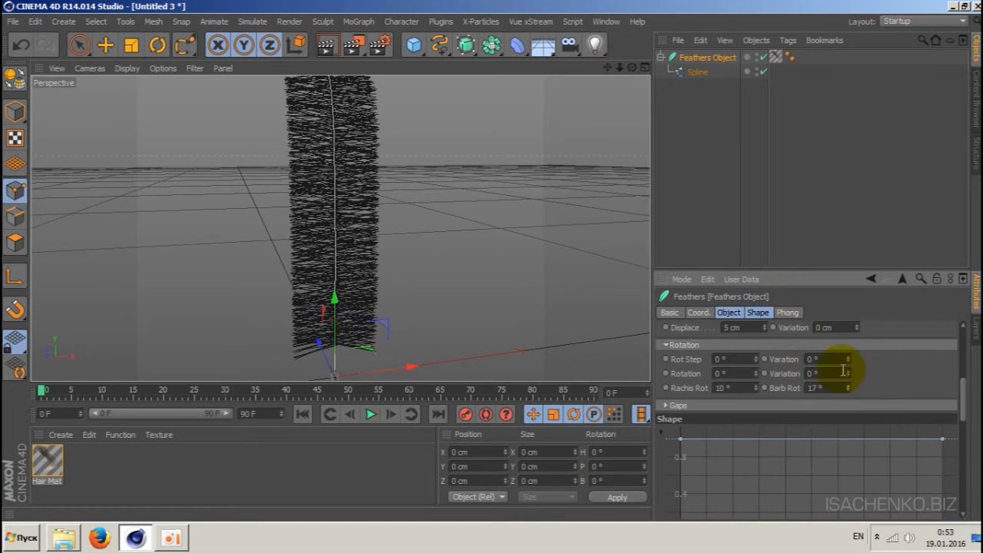
{"action": "left_click_drag", "start_coordinate": [632, 68], "coordinate": [340, 228]}
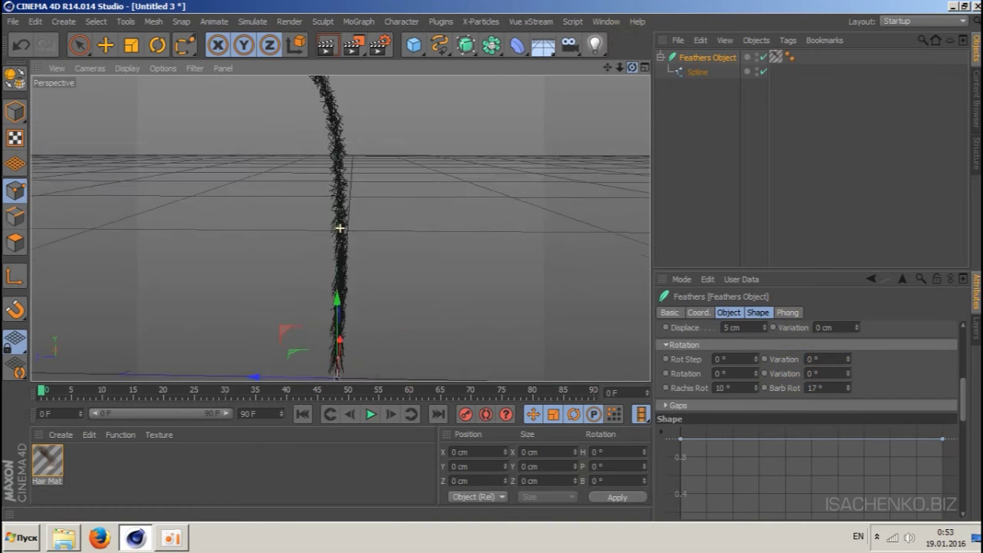
{"action": "left_click_drag", "start_coordinate": [632, 67], "coordinate": [339, 228]}
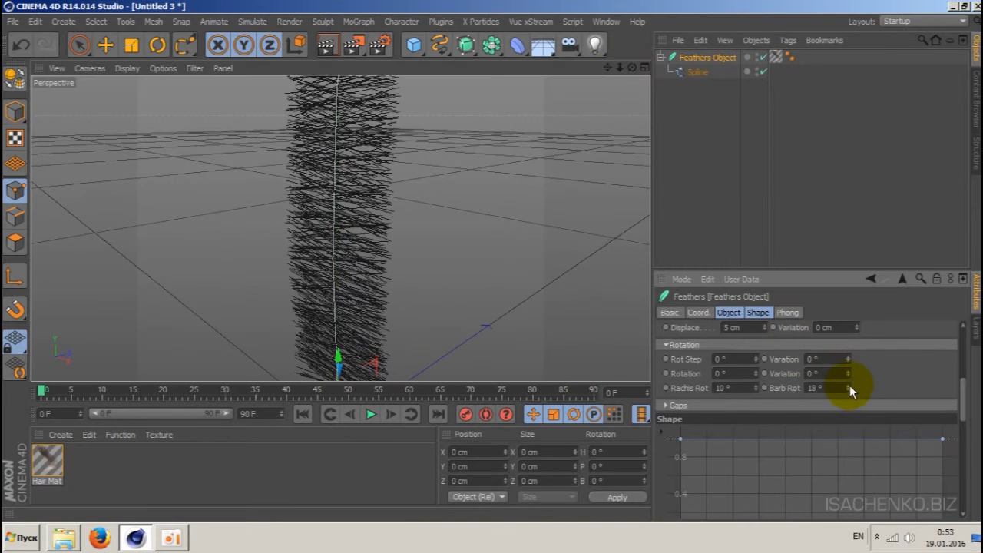
{"action": "left_click_drag", "start_coordinate": [847, 388], "coordinate": [848, 369]}
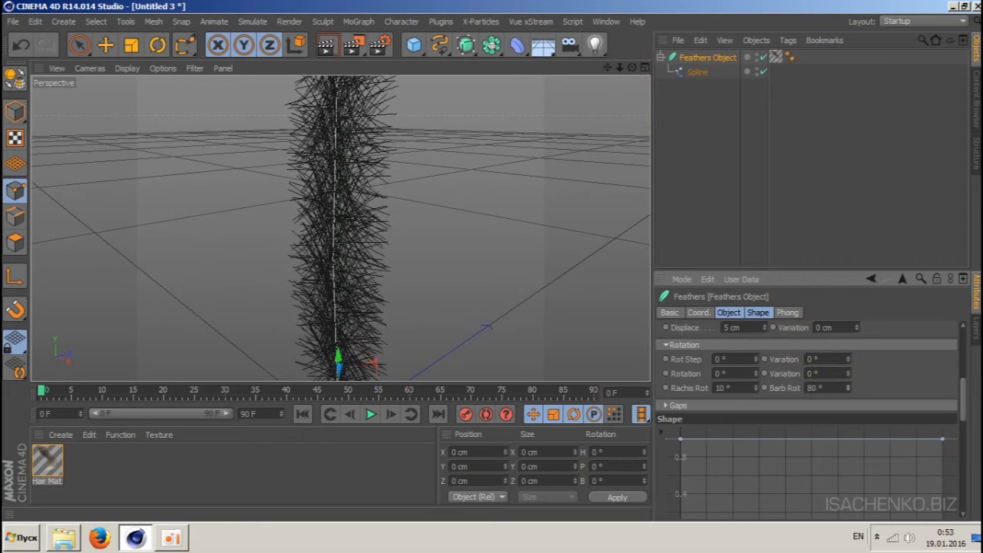
{"action": "mouse_move", "coordinate": [847, 388]}
{"action": "left_mouse_down"}
{"action": "mouse_move", "coordinate": [847, 407]}
{"action": "mouse_move", "coordinate": [849, 393]}
{"action": "left_mouse_up"}
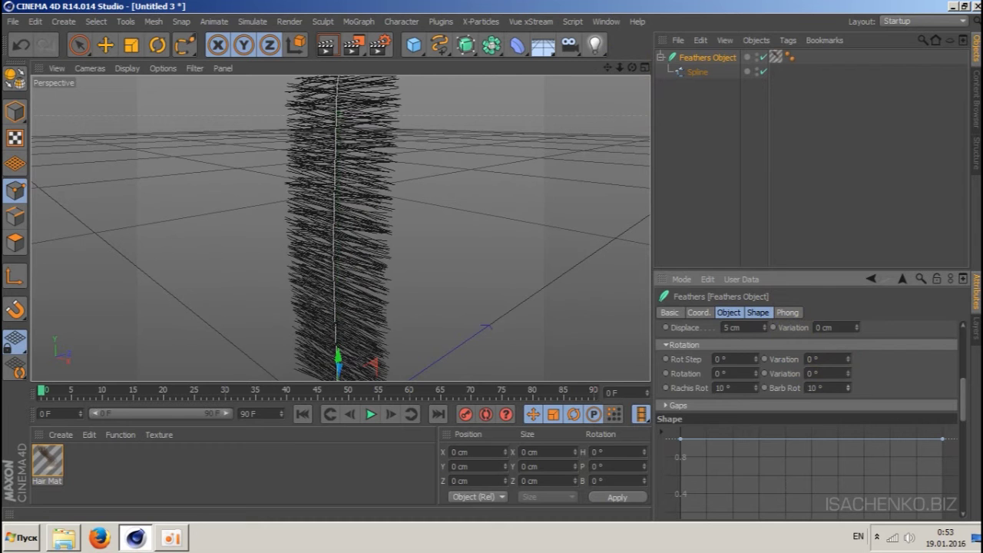
{"action": "mouse_move", "coordinate": [629, 66]}
{"action": "left_mouse_down"}
{"action": "mouse_move", "coordinate": [623, 54]}
{"action": "mouse_move", "coordinate": [658, 177]}
{"action": "left_mouse_up"}
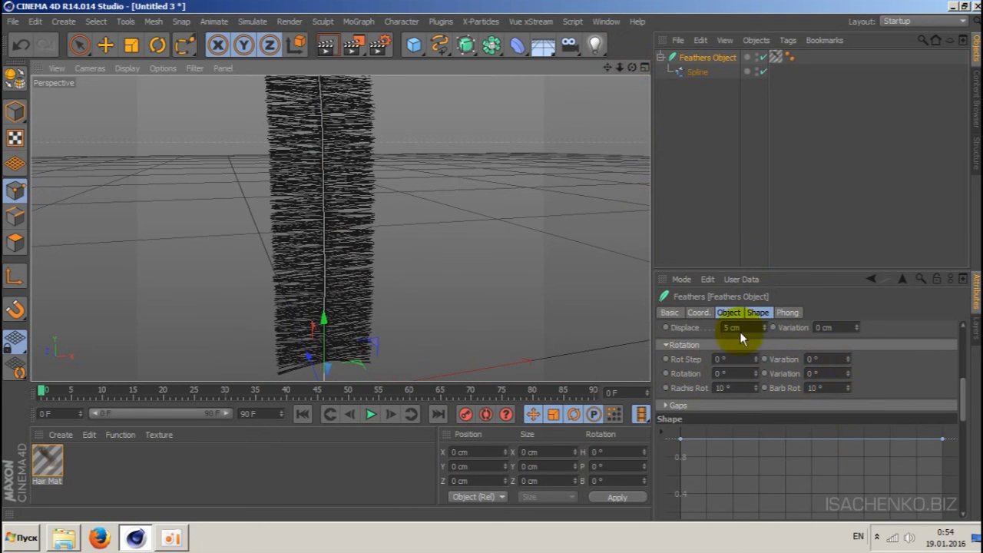
{"action": "right_click", "coordinate": [792, 385]}
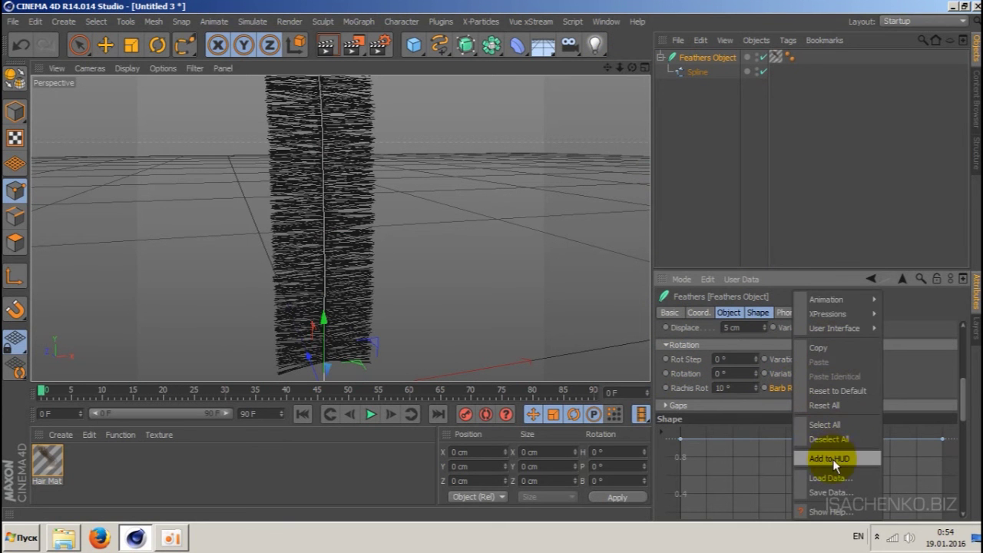
{"action": "left_click", "coordinate": [837, 390]}
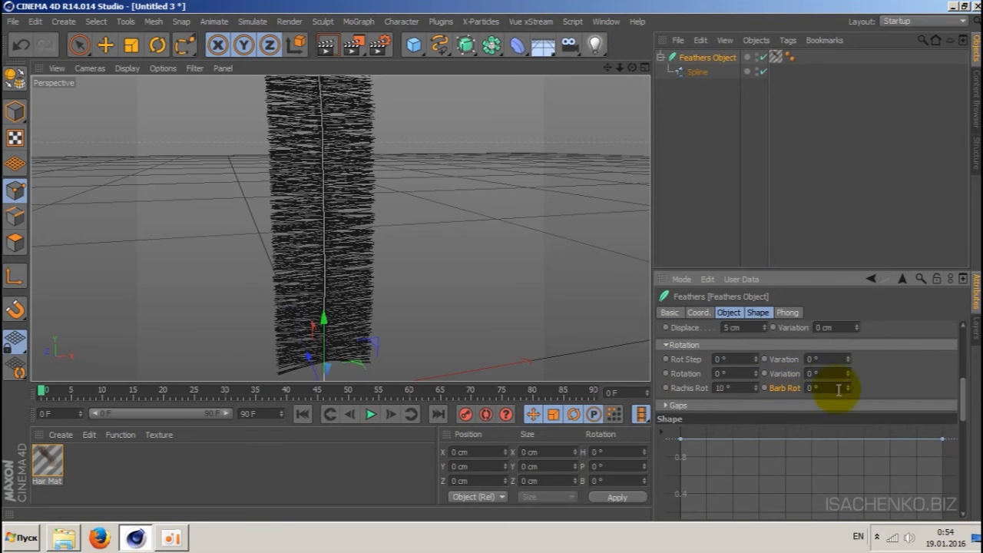
{"action": "right_click", "coordinate": [680, 387]}
{"action": "left_click", "coordinate": [711, 396]}
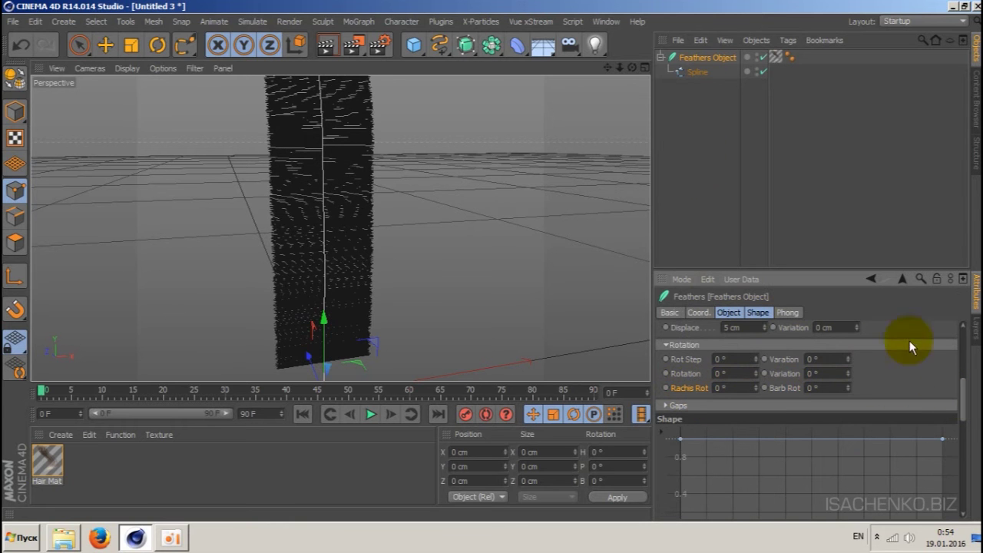
{"action": "left_click_drag", "start_coordinate": [619, 68], "coordinate": [340, 228]}
{"action": "mouse_move", "coordinate": [632, 68]}
{"action": "left_mouse_down"}
{"action": "mouse_move", "coordinate": [340, 228]}
{"action": "mouse_move", "coordinate": [650, 99]}
{"action": "left_mouse_up"}
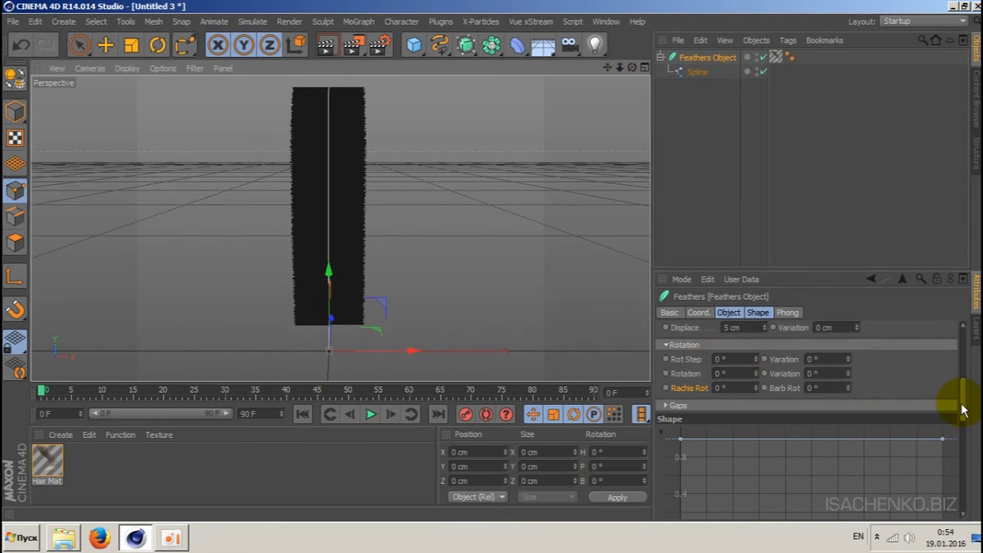
Scroll the feather attributes down to the Shape graph and select the width curve's right endpoint.
{"action": "left_click_drag", "start_coordinate": [963, 409], "coordinate": [960, 419]}
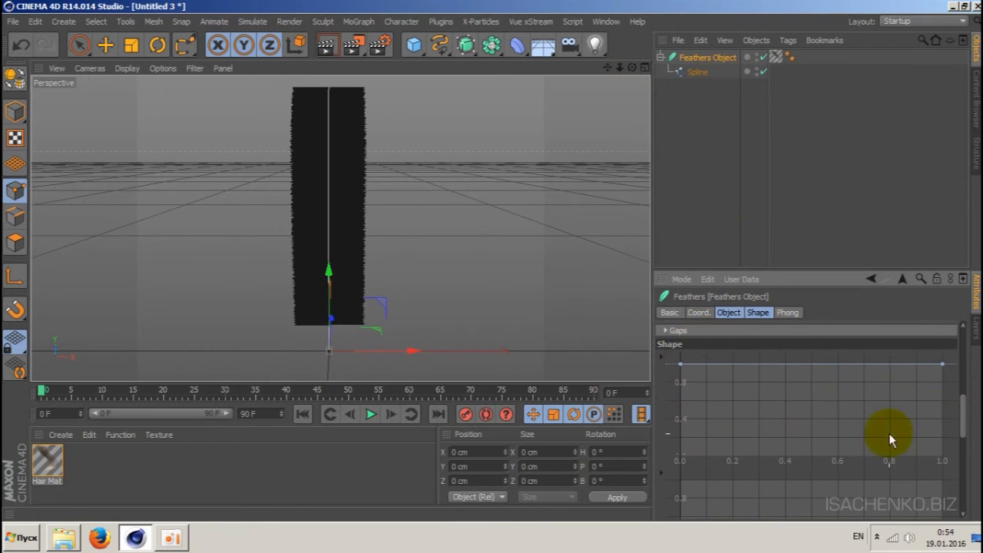
{"action": "mouse_move", "coordinate": [964, 417]}
{"action": "left_mouse_down"}
{"action": "mouse_move", "coordinate": [966, 440]}
{"action": "mouse_move", "coordinate": [965, 407]}
{"action": "left_mouse_up"}
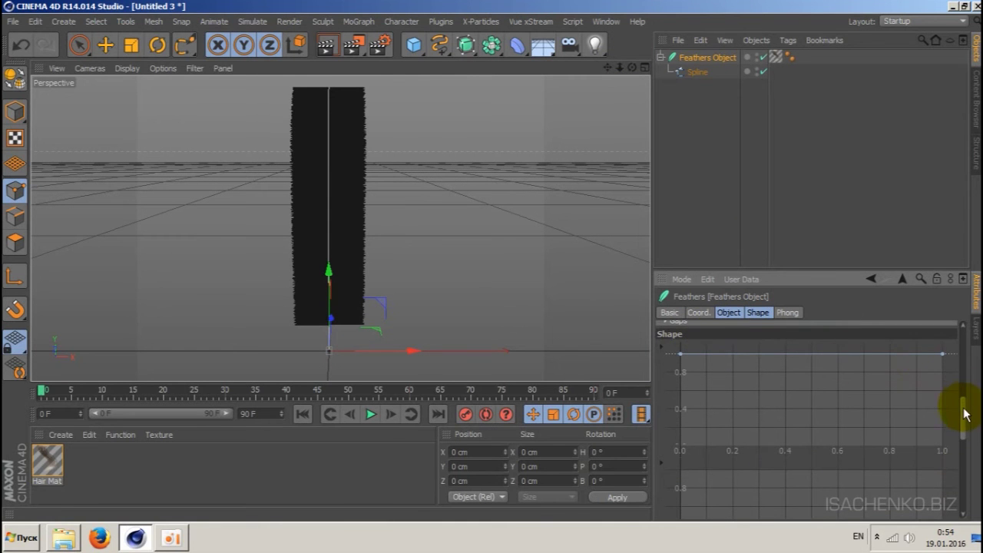
{"action": "mouse_move", "coordinate": [962, 407]}
{"action": "left_mouse_down"}
{"action": "mouse_move", "coordinate": [962, 438]}
{"action": "mouse_move", "coordinate": [962, 417]}
{"action": "left_mouse_up"}
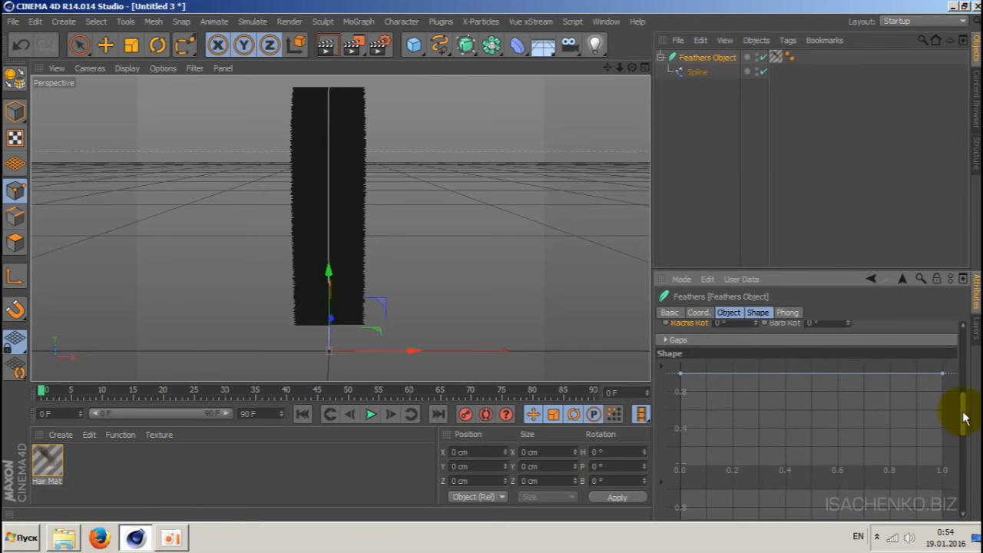
{"action": "scroll", "coordinate": [963, 413], "scroll_direction": "up", "scroll_amount": 2}
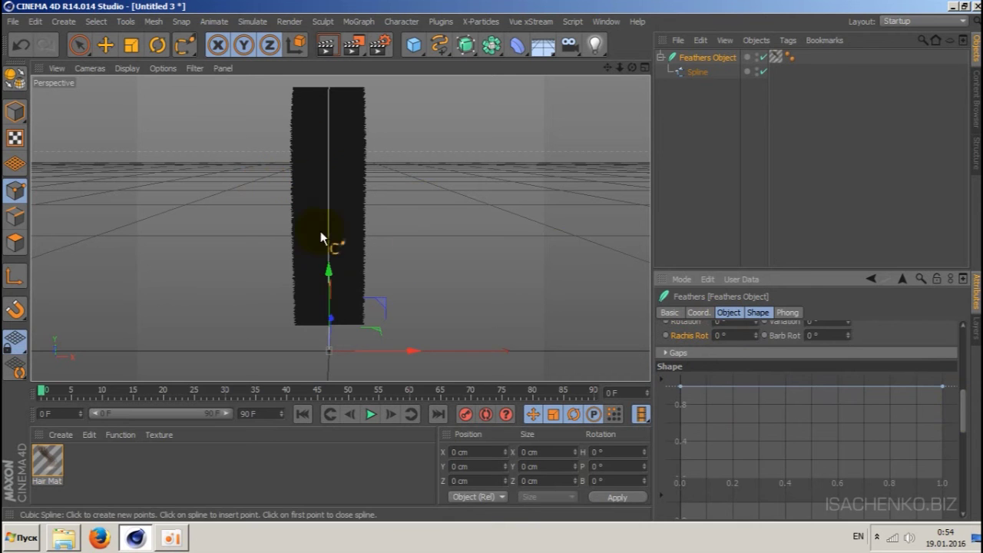
{"action": "scroll", "coordinate": [964, 407], "scroll_direction": "down", "scroll_amount": 2}
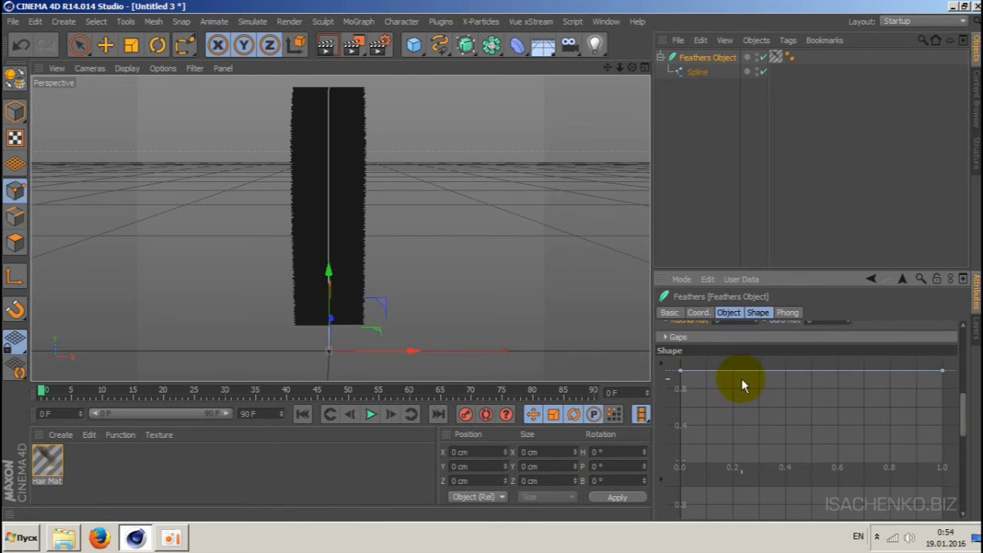
{"action": "left_click", "coordinate": [942, 371]}
Pull the first Shape curve down with added points, and raise the second curve's end to about 0.8.
{"action": "mouse_move", "coordinate": [945, 376]}
{"action": "left_mouse_down"}
{"action": "mouse_move", "coordinate": [941, 467]}
{"action": "mouse_move", "coordinate": [948, 432]}
{"action": "mouse_move", "coordinate": [943, 465]}
{"action": "mouse_move", "coordinate": [945, 456]}
{"action": "left_mouse_up"}
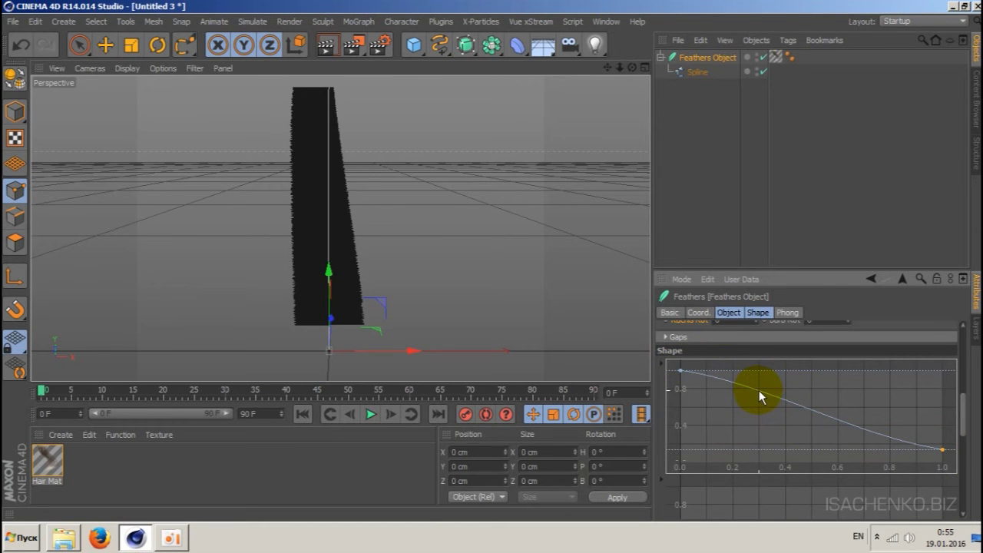
{"action": "left_click", "coordinate": [758, 390], "text": "ctrl"}
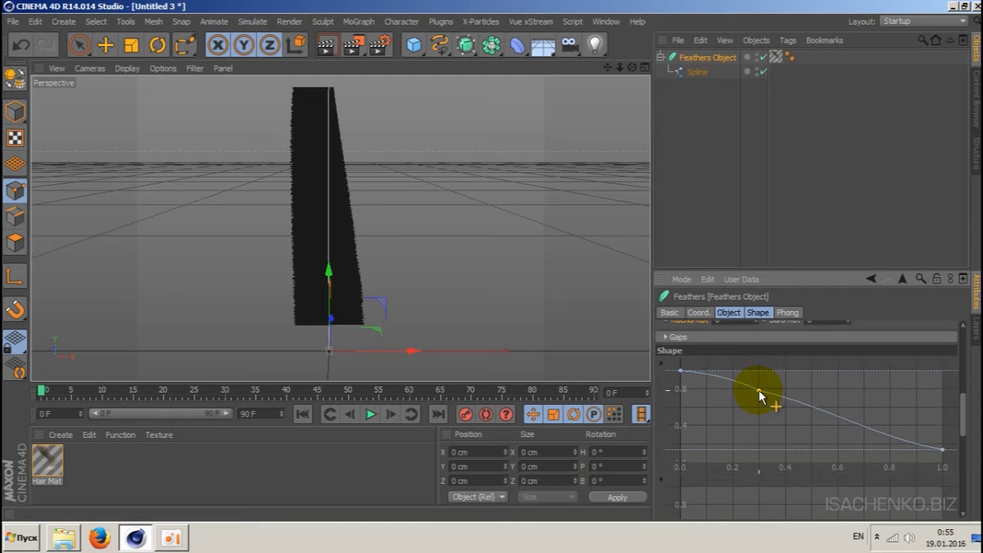
{"action": "left_click", "coordinate": [758, 390]}
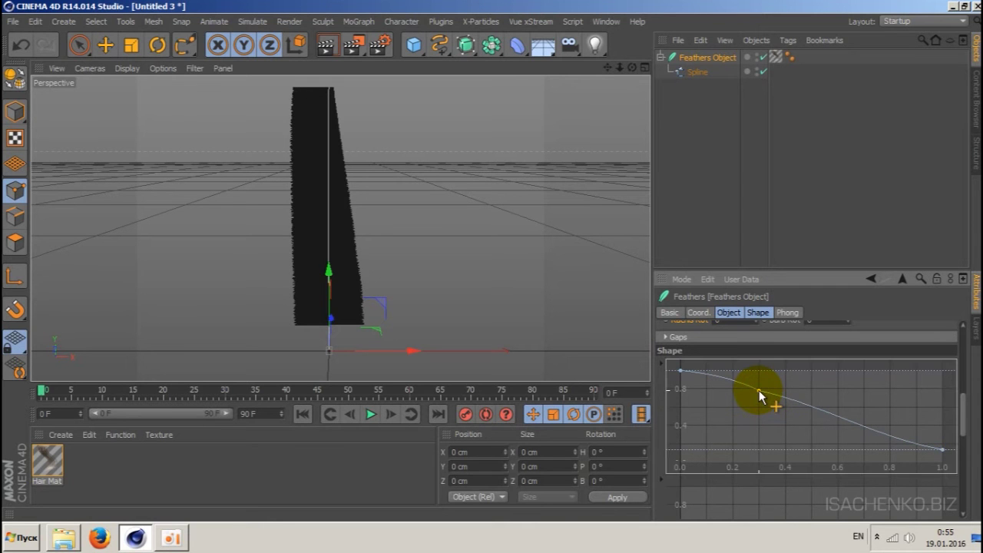
{"action": "mouse_move", "coordinate": [758, 390]}
{"action": "left_mouse_down"}
{"action": "mouse_move", "coordinate": [789, 393]}
{"action": "mouse_move", "coordinate": [777, 379]}
{"action": "mouse_move", "coordinate": [770, 402]}
{"action": "mouse_move", "coordinate": [796, 369]}
{"action": "mouse_move", "coordinate": [830, 363]}
{"action": "mouse_move", "coordinate": [823, 385]}
{"action": "mouse_move", "coordinate": [830, 374]}
{"action": "left_mouse_up"}
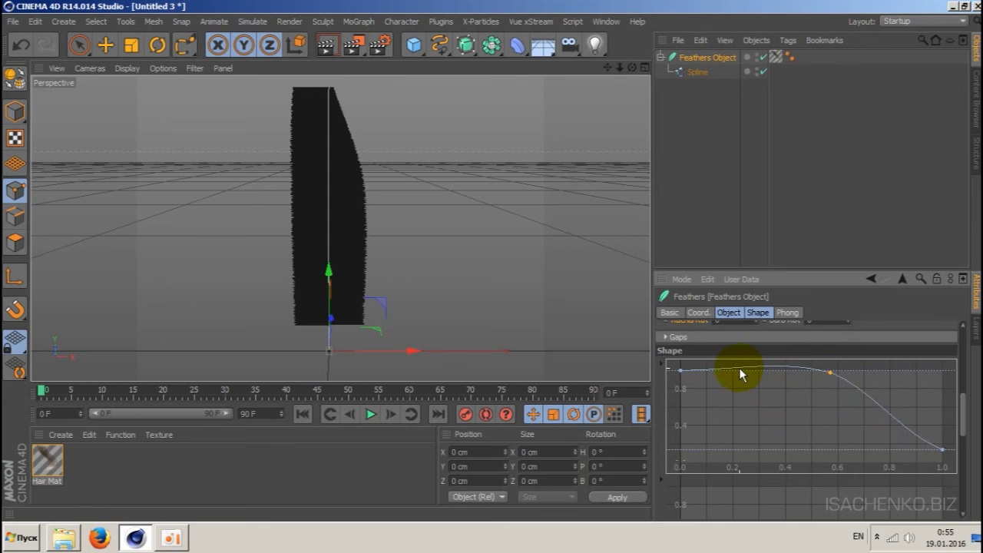
{"action": "left_click_drag", "start_coordinate": [738, 367], "coordinate": [747, 402], "text": "ctrl"}
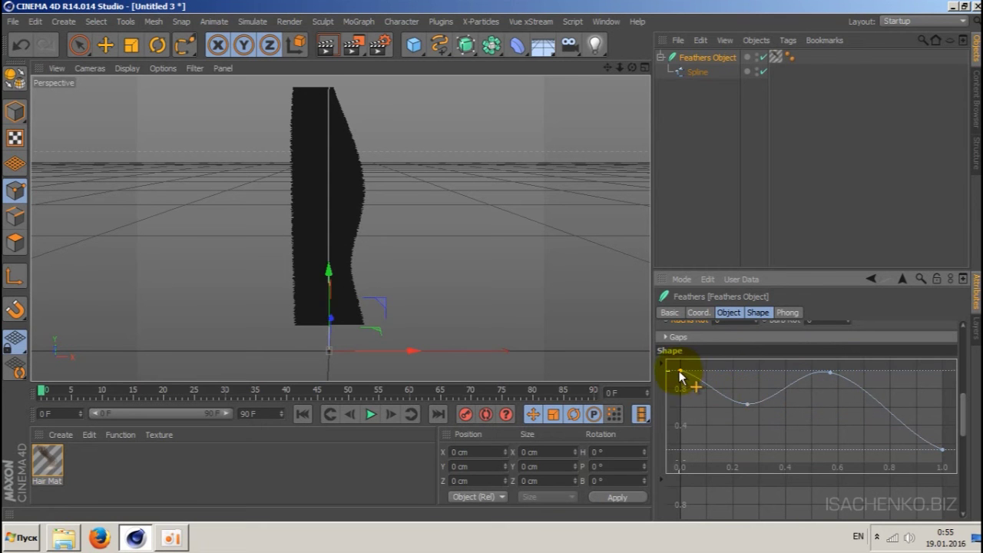
{"action": "left_click_drag", "start_coordinate": [680, 374], "coordinate": [685, 434]}
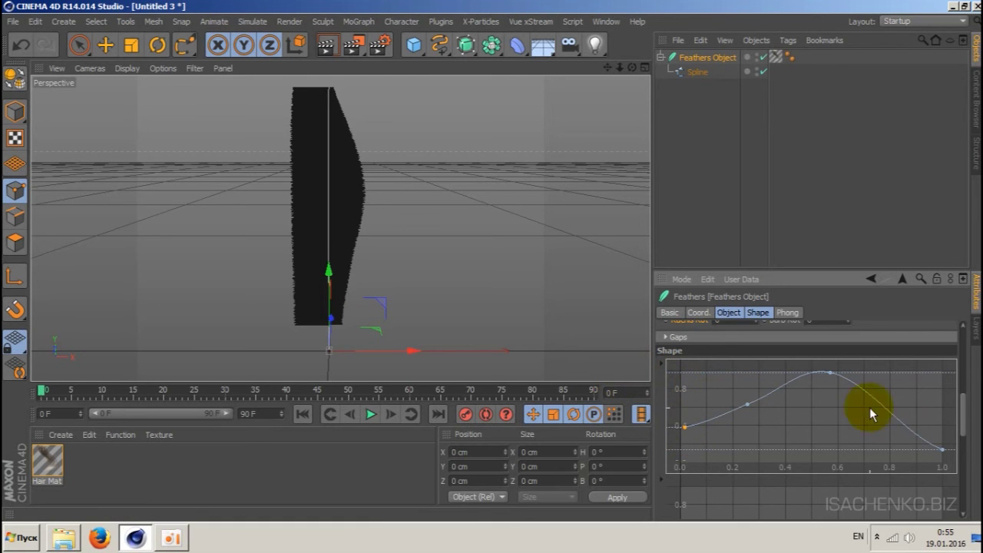
{"action": "left_click_drag", "start_coordinate": [965, 409], "coordinate": [967, 432]}
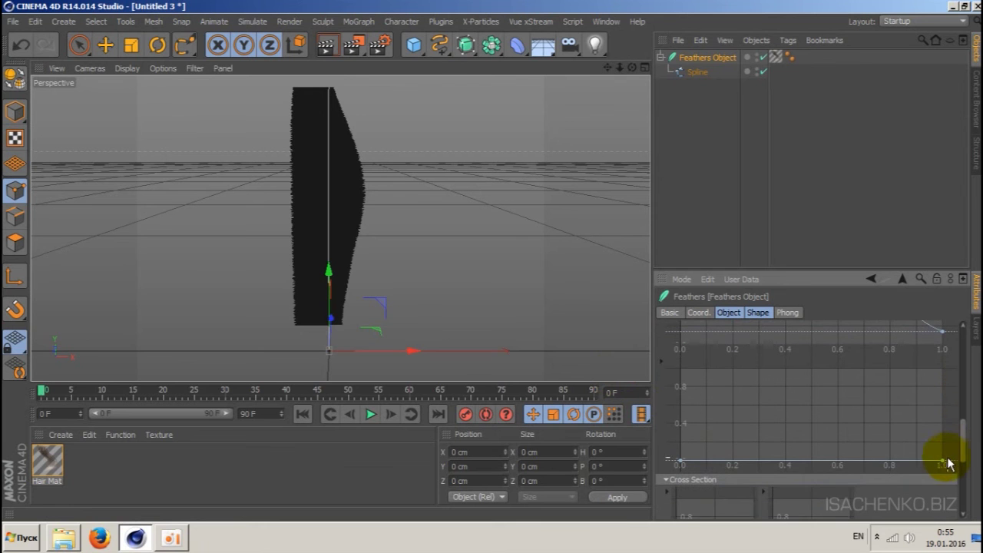
{"action": "mouse_move", "coordinate": [943, 464]}
{"action": "left_mouse_down"}
{"action": "mouse_move", "coordinate": [942, 372]}
{"action": "mouse_move", "coordinate": [939, 383]}
{"action": "left_mouse_up"}
In the lower Shape graph, drop a point to the bottom, raise the left end, and add a midpoint.
{"action": "scroll", "coordinate": [960, 419], "scroll_direction": "down", "scroll_amount": 2}
{"action": "scroll", "coordinate": [960, 407], "scroll_direction": "down", "scroll_amount": 2}
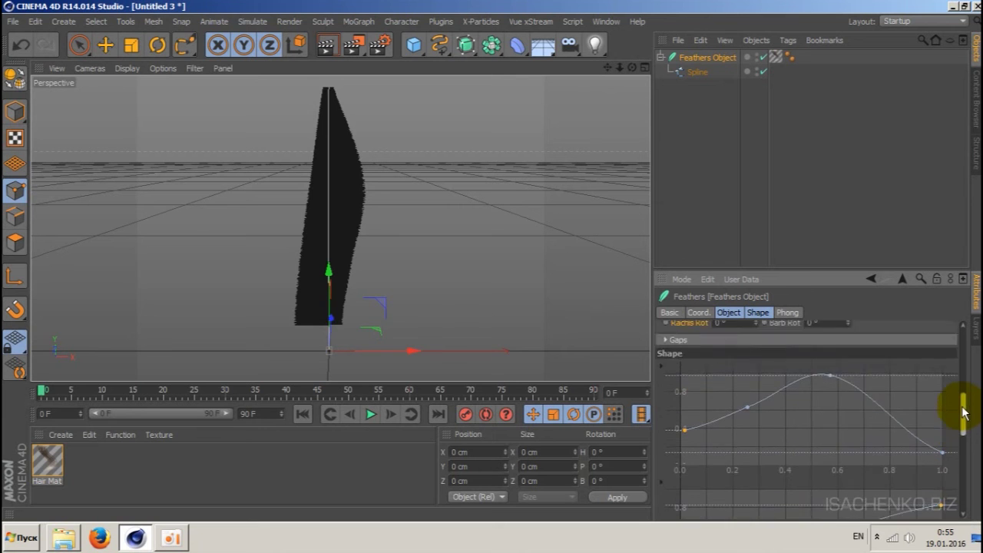
{"action": "scroll", "coordinate": [960, 429], "scroll_direction": "up", "scroll_amount": 4}
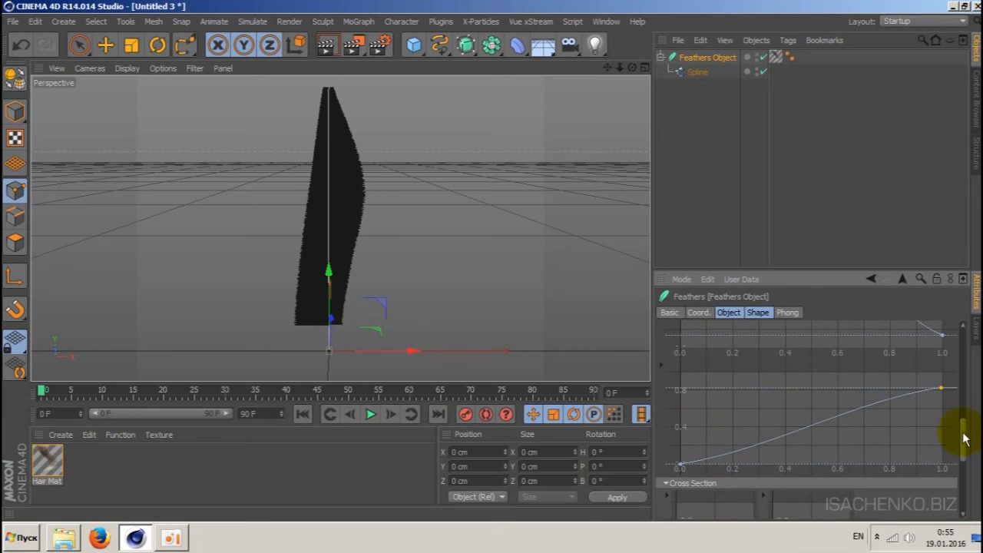
{"action": "left_click_drag", "start_coordinate": [965, 439], "coordinate": [966, 426]}
{"action": "scroll", "coordinate": [965, 422], "scroll_direction": "down", "scroll_amount": 2}
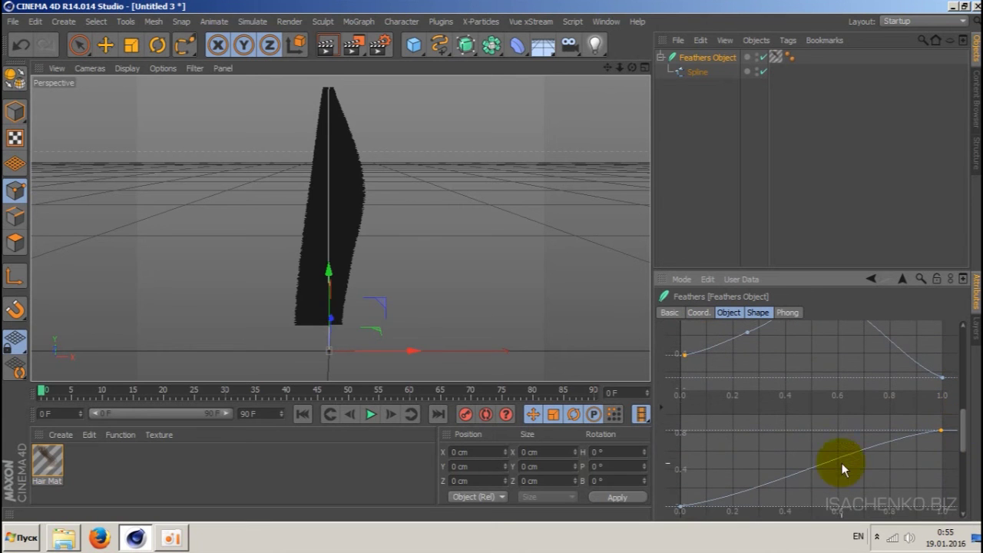
{"action": "left_click_drag", "start_coordinate": [838, 462], "coordinate": [841, 509]}
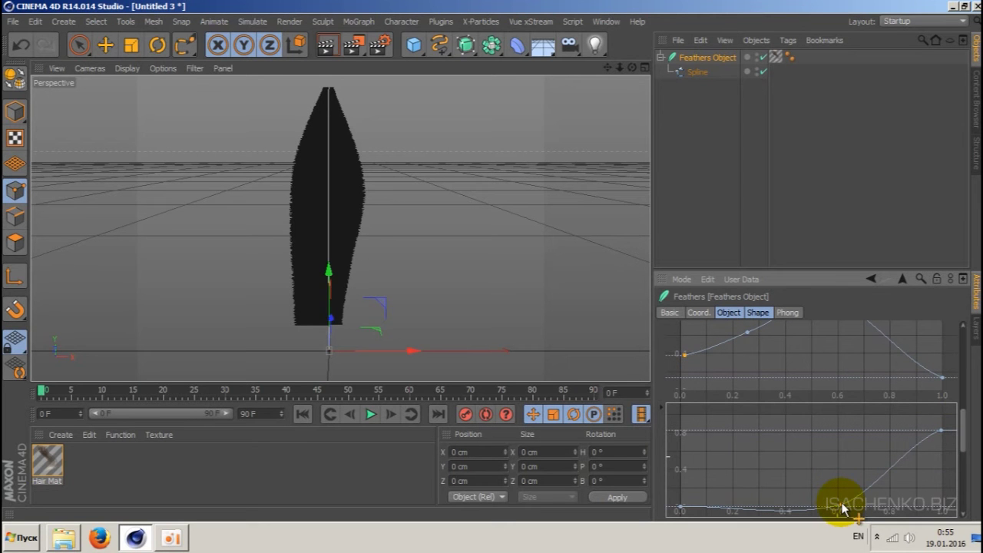
{"action": "left_click_drag", "start_coordinate": [680, 508], "coordinate": [683, 458]}
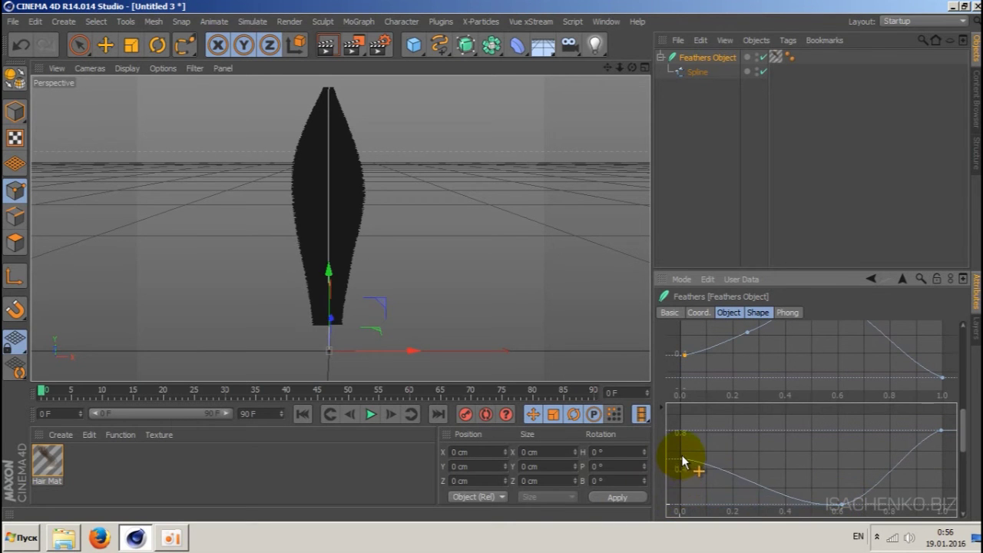
{"action": "left_click", "coordinate": [753, 481], "text": "ctrl"}
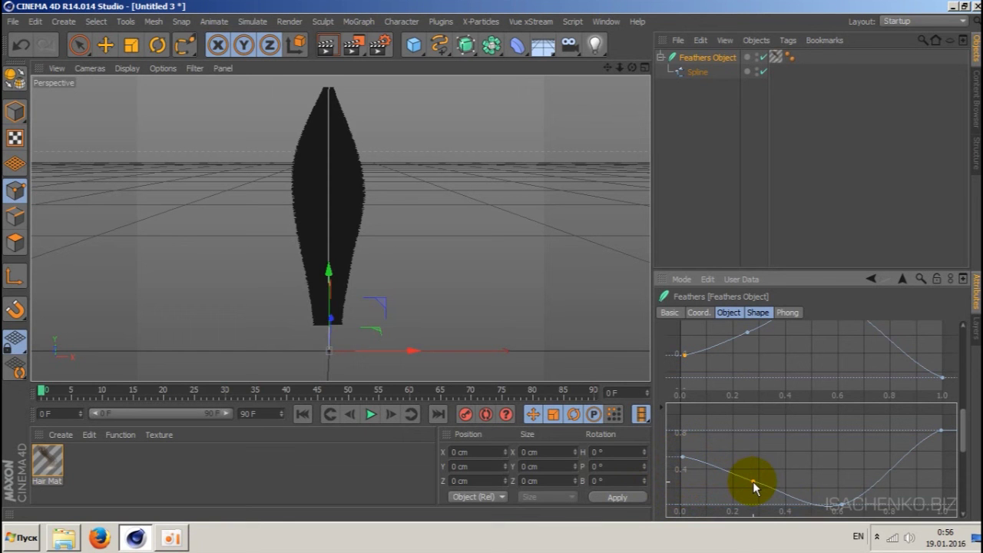
{"action": "left_click_drag", "start_coordinate": [753, 481], "coordinate": [753, 477]}
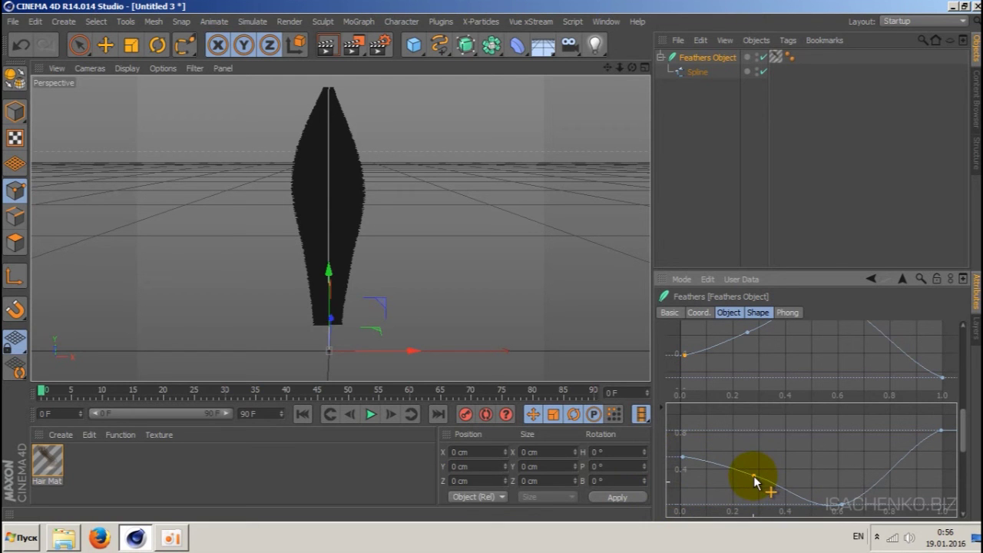
{"action": "left_click", "coordinate": [683, 458]}
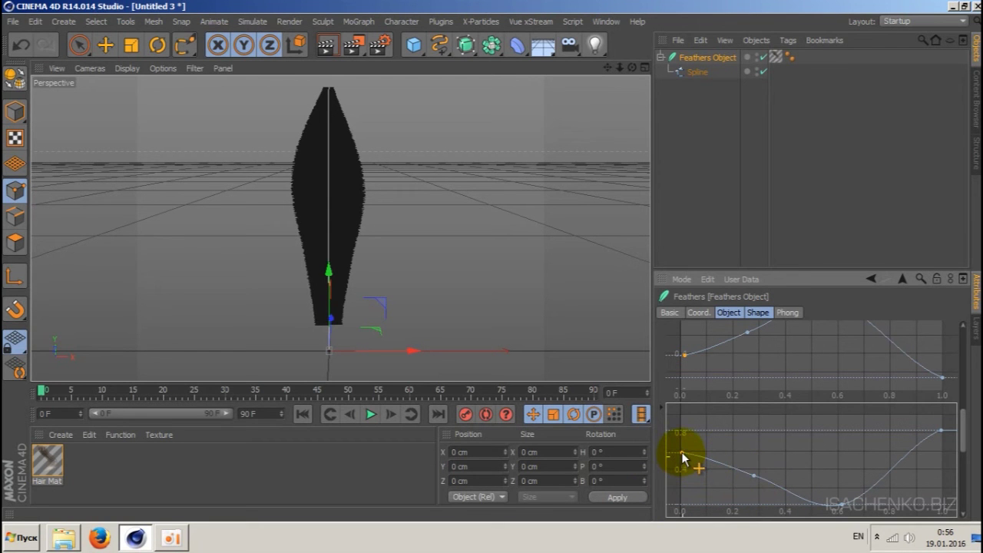
{"action": "left_click_drag", "start_coordinate": [682, 451], "coordinate": [686, 446]}
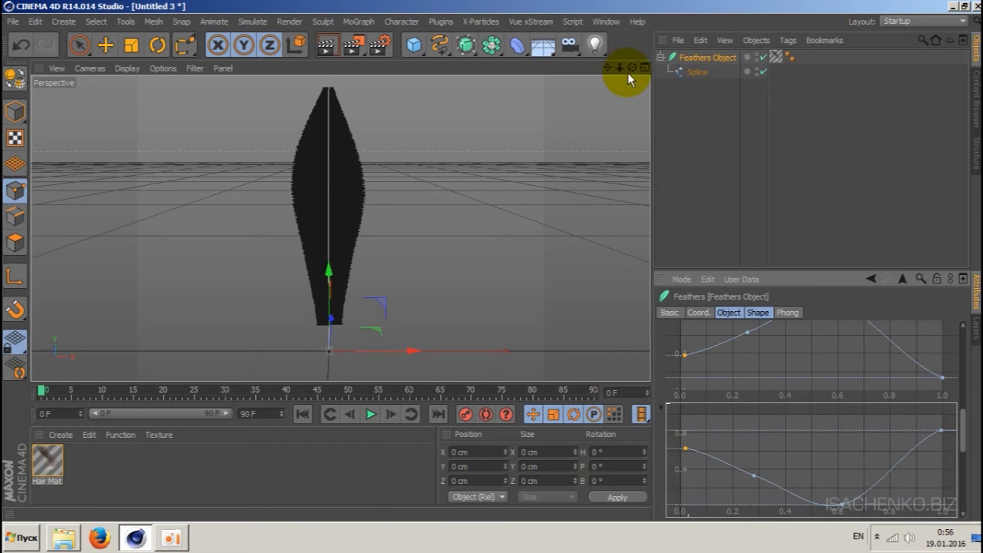
{"action": "left_click_drag", "start_coordinate": [628, 69], "coordinate": [340, 228]}
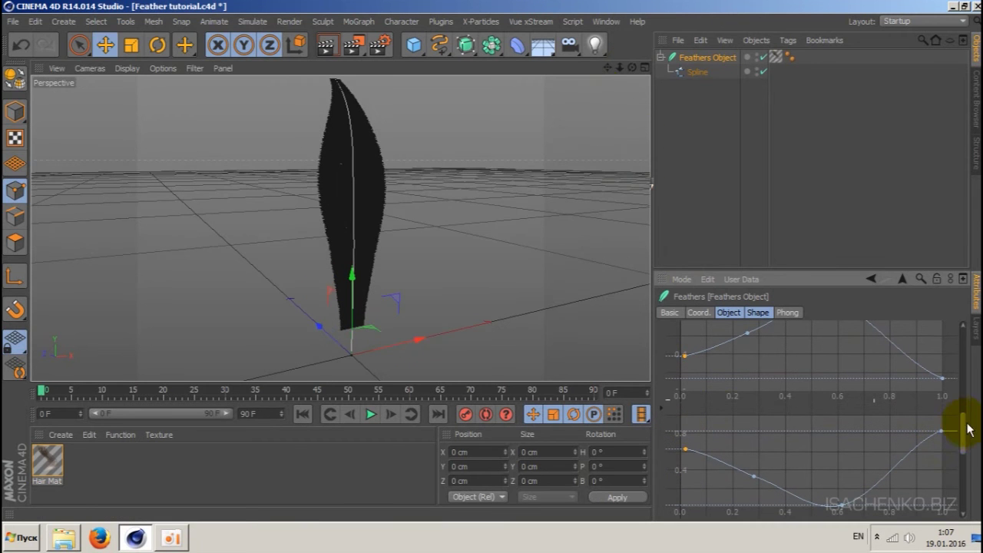
Add a point to the left Curve graph and raise it to a 0.4 peak mid-length.
{"action": "left_click_drag", "start_coordinate": [963, 436], "coordinate": [967, 495]}
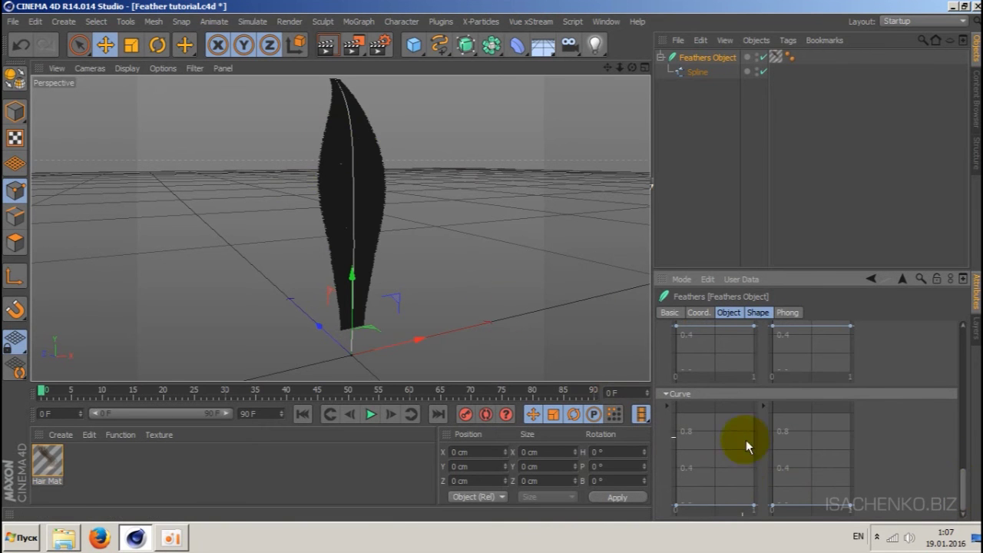
{"action": "left_click", "coordinate": [714, 503]}
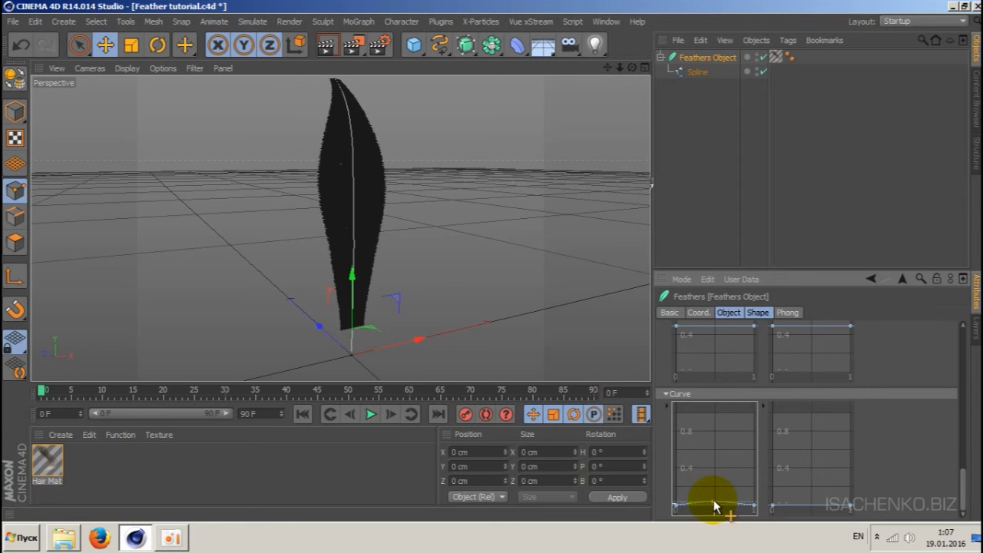
{"action": "left_click_drag", "start_coordinate": [714, 500], "coordinate": [713, 452]}
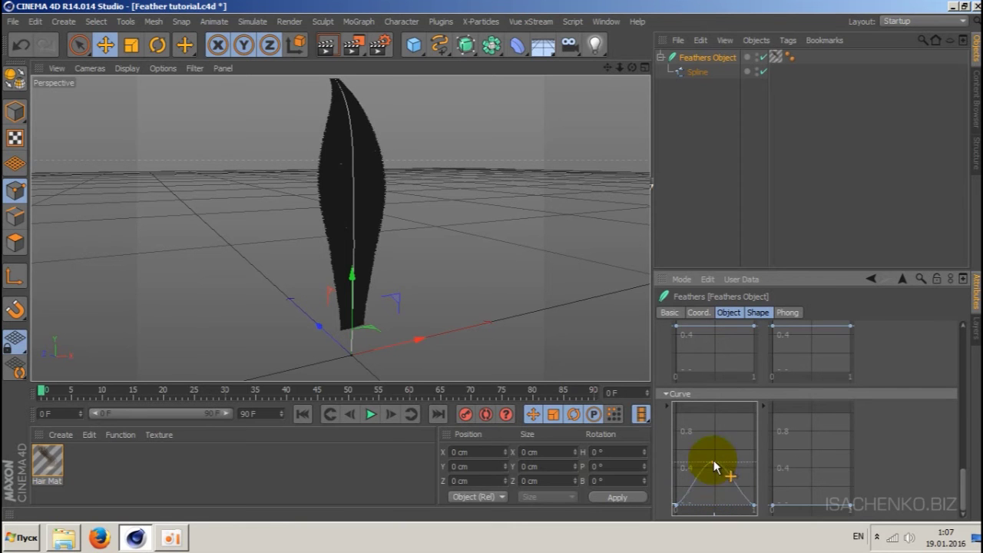
{"action": "left_click_drag", "start_coordinate": [713, 482], "coordinate": [714, 460]}
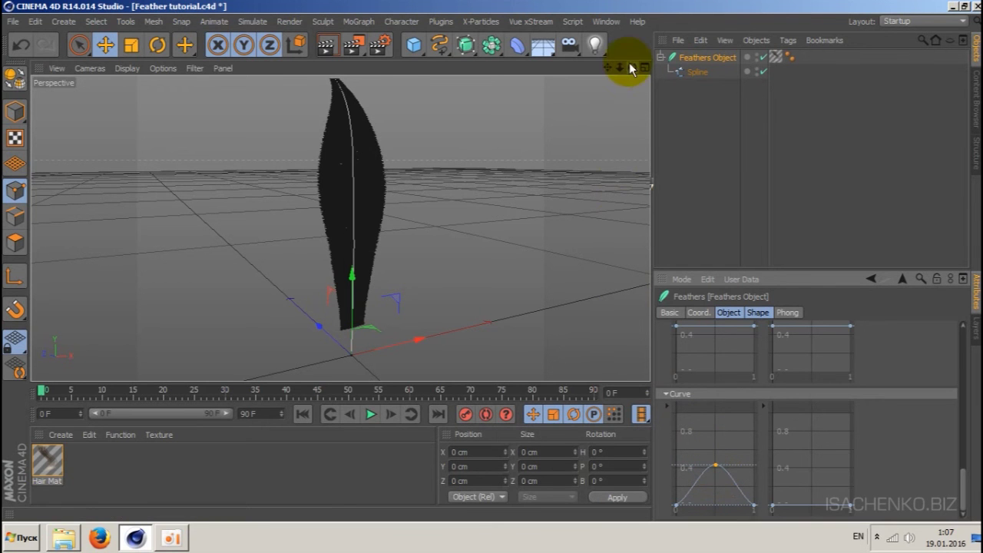
{"action": "mouse_move", "coordinate": [631, 68]}
{"action": "left_mouse_down"}
{"action": "mouse_move", "coordinate": [339, 228]}
{"action": "mouse_move", "coordinate": [739, 405]}
{"action": "left_mouse_up"}
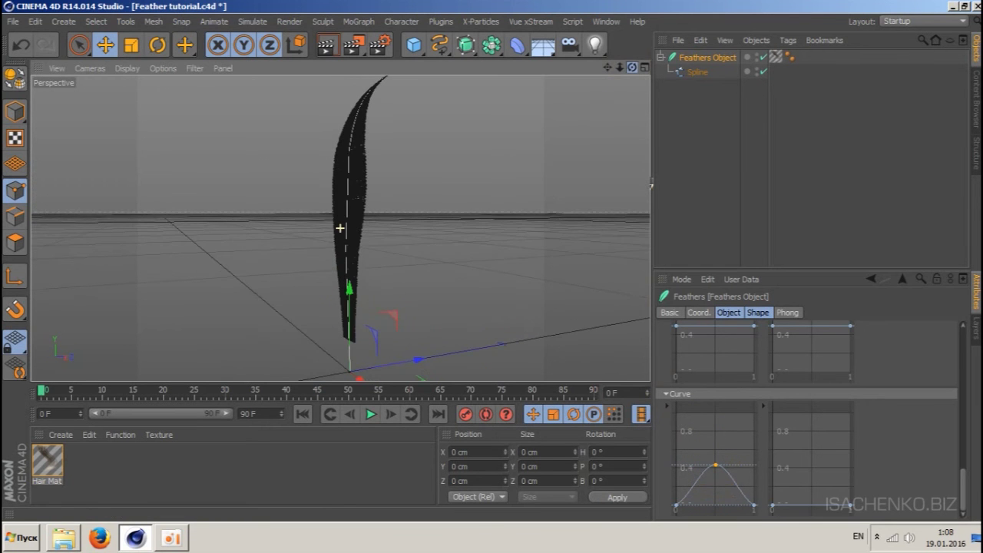
{"action": "left_click", "coordinate": [716, 466]}
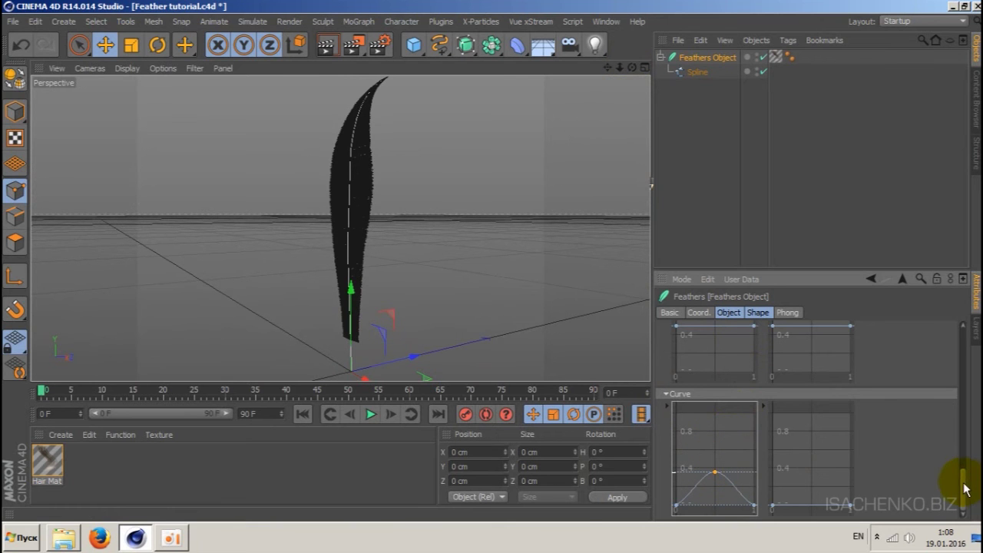
{"action": "left_click_drag", "start_coordinate": [607, 69], "coordinate": [341, 222]}
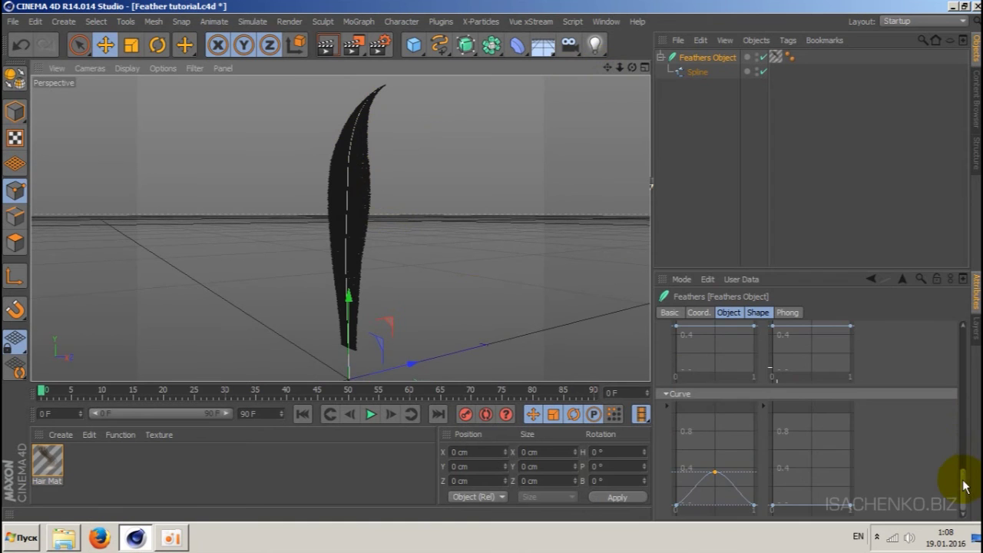
{"action": "left_click_drag", "start_coordinate": [965, 485], "coordinate": [961, 338]}
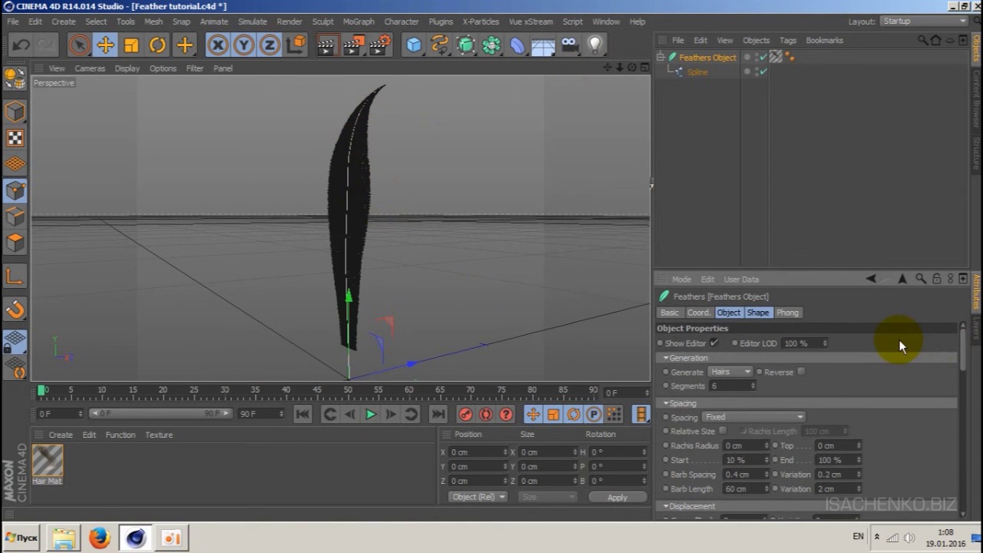
Set Editor LOD to 50 % so the individual barbs show.
{"action": "double_click", "coordinate": [811, 344]}
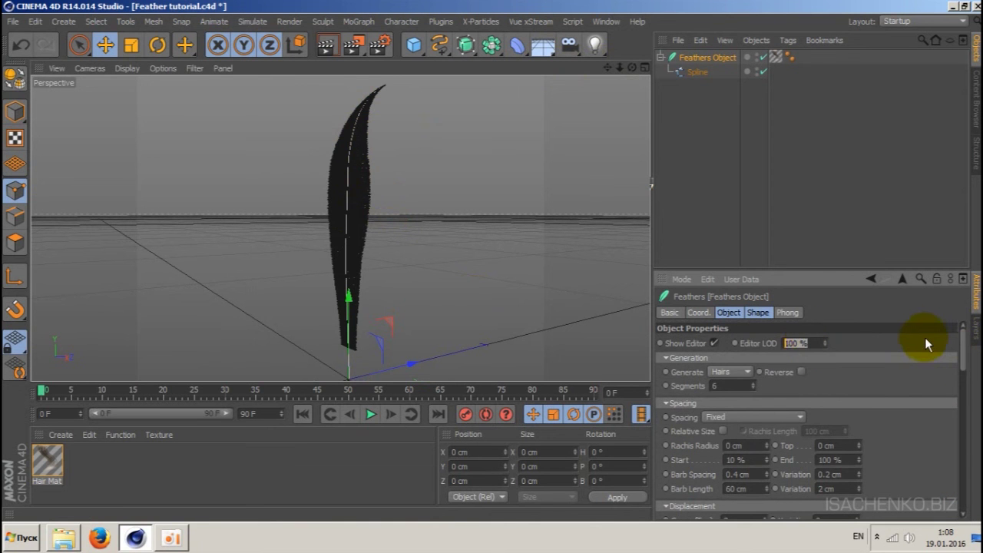
{"action": "type", "text": "50"}
{"action": "key", "text": "Return"}
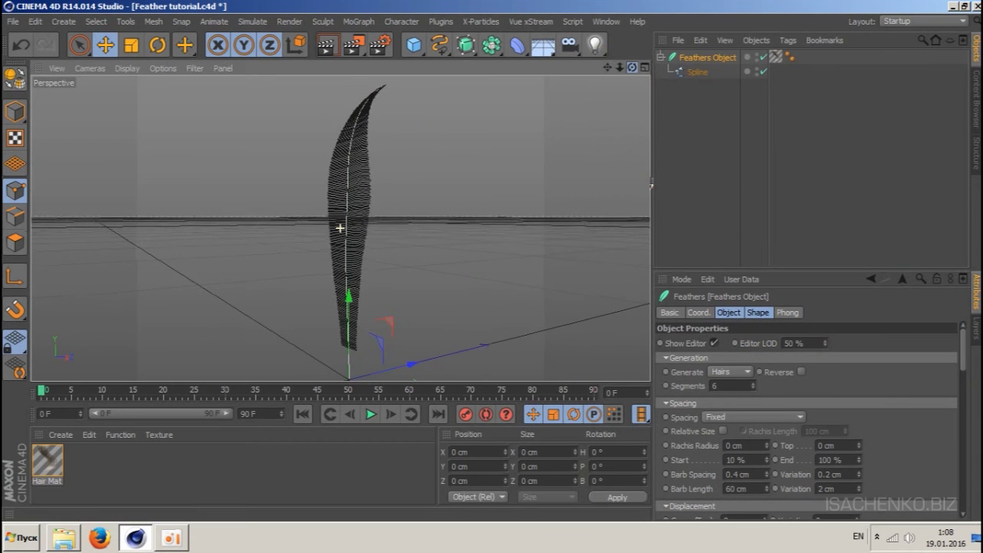
Raise the Curve graph's peak to about 0.8 for a tall bell shape.
{"action": "mouse_move", "coordinate": [632, 67]}
{"action": "left_mouse_down"}
{"action": "mouse_move", "coordinate": [340, 228]}
{"action": "mouse_move", "coordinate": [323, 254]}
{"action": "left_mouse_up"}
{"action": "left_click_drag", "start_coordinate": [965, 367], "coordinate": [962, 487]}
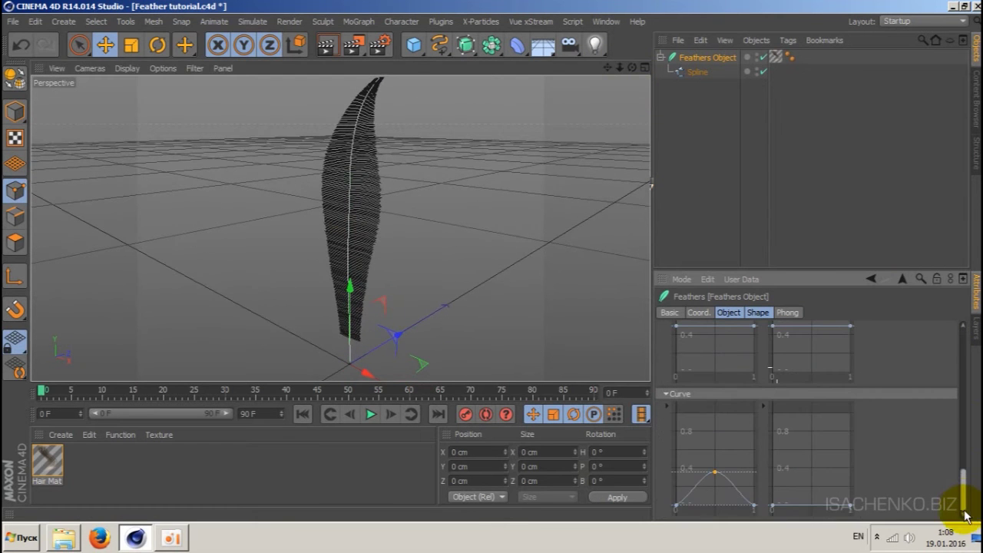
{"action": "mouse_move", "coordinate": [715, 477]}
{"action": "left_mouse_down"}
{"action": "mouse_move", "coordinate": [714, 460]}
{"action": "mouse_move", "coordinate": [706, 478]}
{"action": "mouse_move", "coordinate": [709, 421]}
{"action": "mouse_move", "coordinate": [717, 477]}
{"action": "mouse_move", "coordinate": [717, 427]}
{"action": "mouse_move", "coordinate": [715, 460]}
{"action": "mouse_move", "coordinate": [717, 450]}
{"action": "left_mouse_up"}
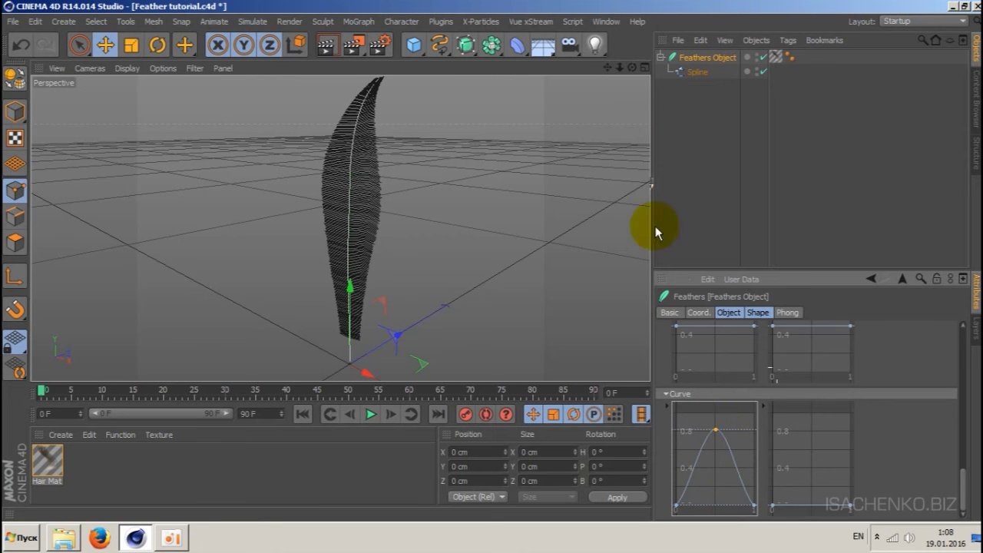
Bend the right Curve graph up into a bell shape.
{"action": "left_click_drag", "start_coordinate": [631, 68], "coordinate": [339, 228]}
{"action": "left_click_drag", "start_coordinate": [621, 67], "coordinate": [340, 228]}
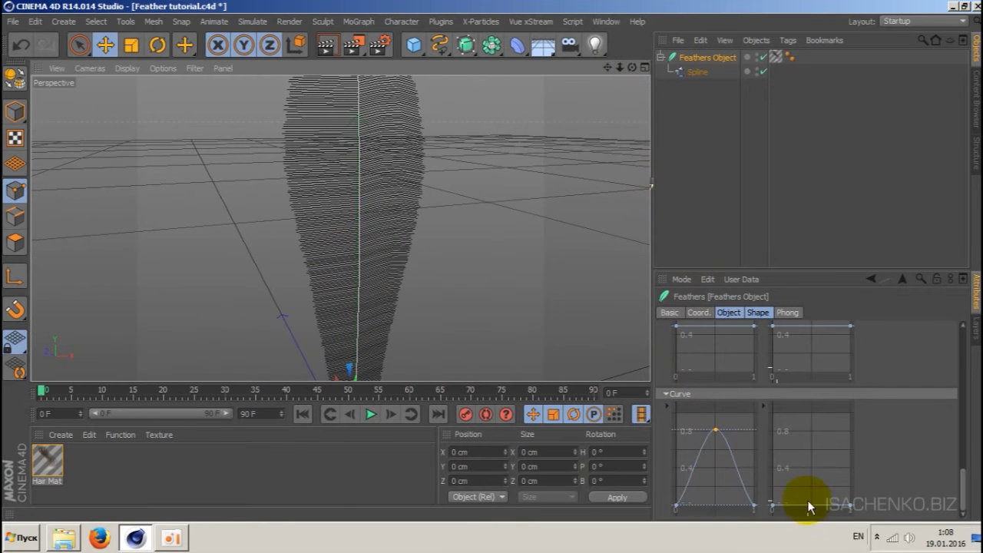
{"action": "mouse_move", "coordinate": [813, 505]}
{"action": "left_mouse_down"}
{"action": "mouse_move", "coordinate": [809, 405]}
{"action": "mouse_move", "coordinate": [811, 436]}
{"action": "left_mouse_up"}
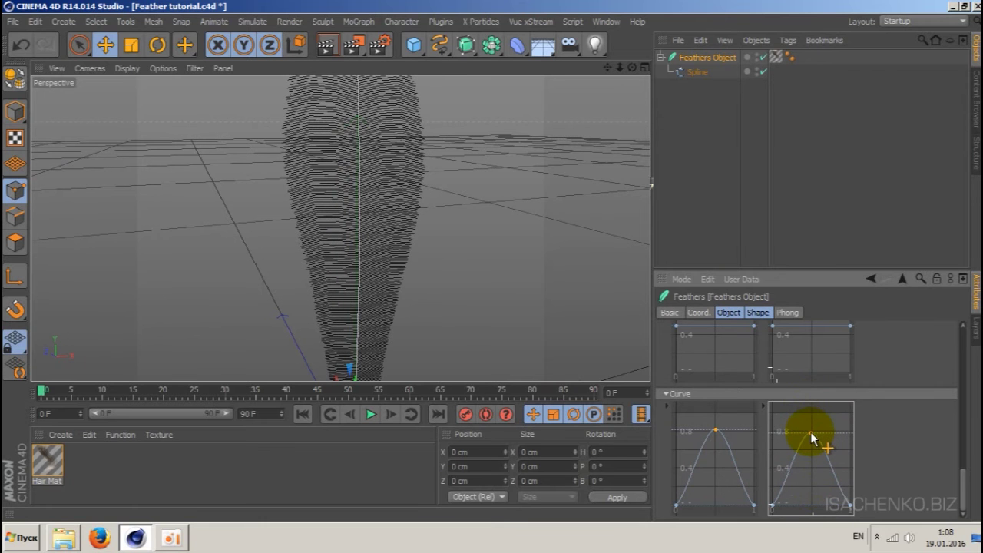
Raise the Curve graphs' outer ends to about 0.5 and 0.25, then view the whole feather.
{"action": "left_click_drag", "start_coordinate": [626, 70], "coordinate": [339, 228]}
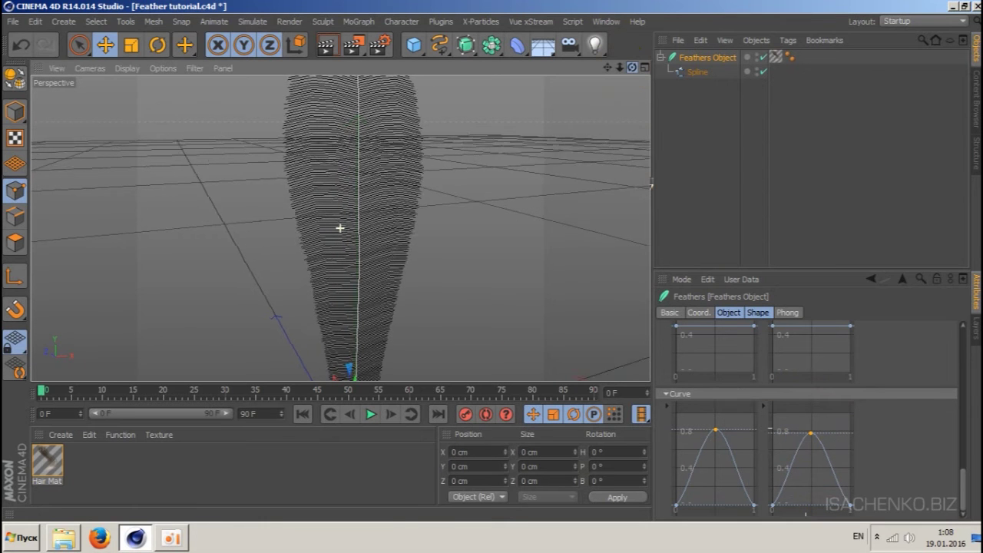
{"action": "scroll", "coordinate": [339, 228], "scroll_direction": "up", "scroll_amount": 2}
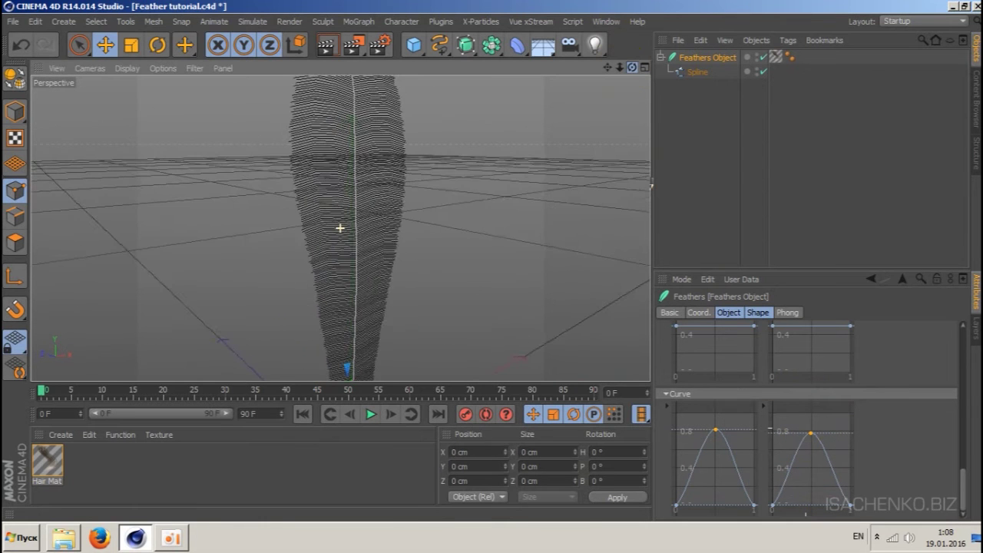
{"action": "scroll", "coordinate": [339, 228], "scroll_direction": "up", "scroll_amount": 2}
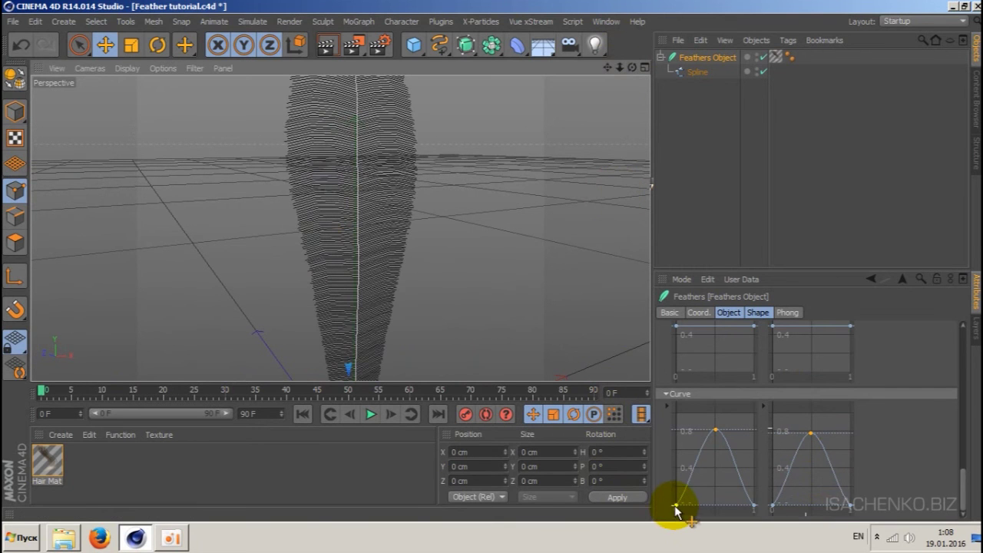
{"action": "mouse_move", "coordinate": [675, 508]}
{"action": "left_mouse_down"}
{"action": "mouse_move", "coordinate": [672, 438]}
{"action": "mouse_move", "coordinate": [673, 461]}
{"action": "left_mouse_up"}
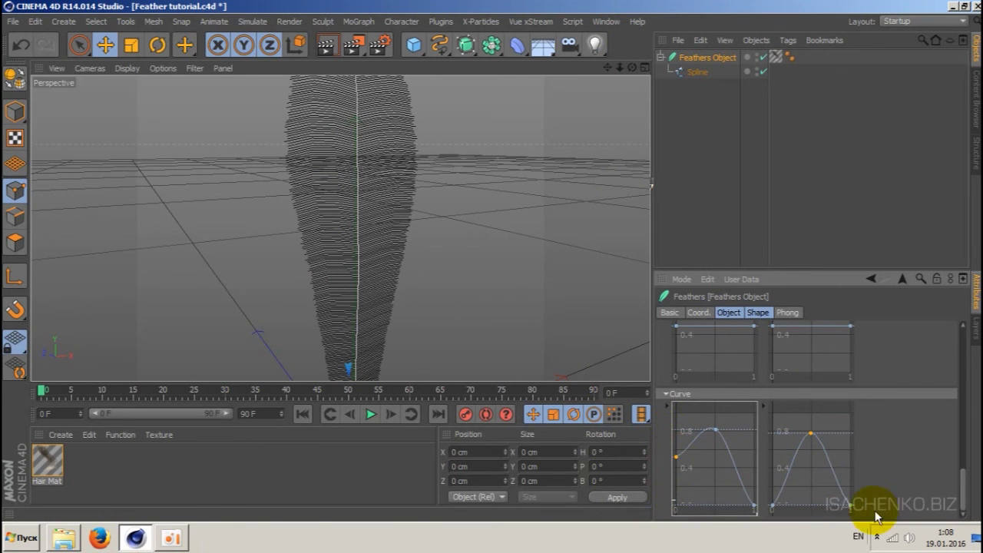
{"action": "mouse_move", "coordinate": [850, 508]}
{"action": "left_mouse_down"}
{"action": "mouse_move", "coordinate": [851, 467]}
{"action": "mouse_move", "coordinate": [851, 485]}
{"action": "left_mouse_up"}
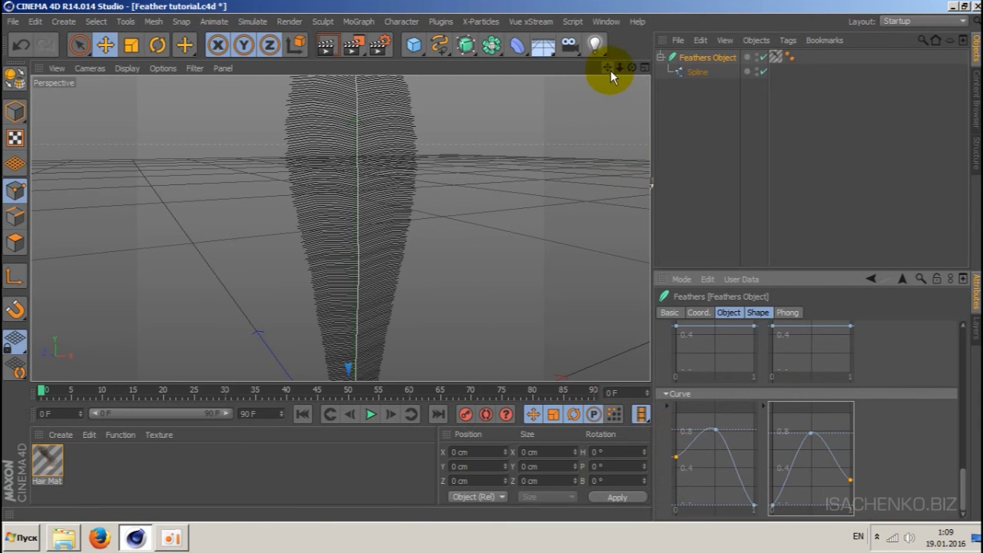
{"action": "left_click_drag", "start_coordinate": [609, 70], "coordinate": [340, 226]}
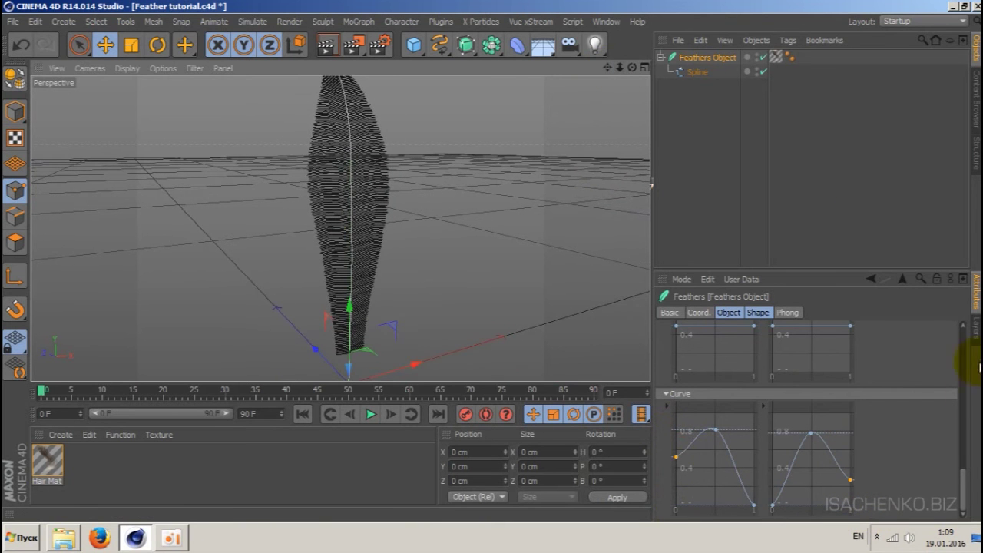
{"action": "left_click_drag", "start_coordinate": [966, 474], "coordinate": [960, 330]}
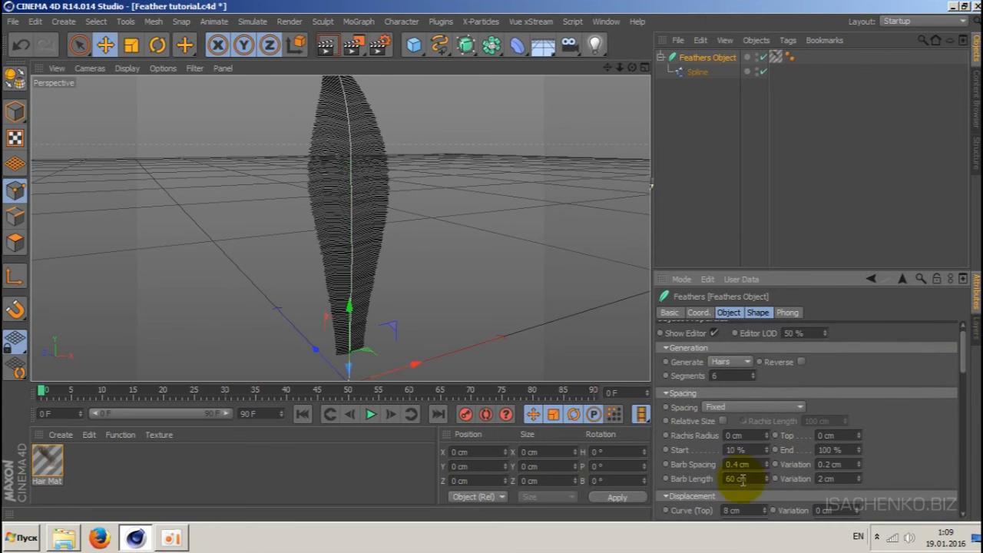
Set the Feathers object's Barb Length to 95 cm to widen the blade.
{"action": "type", "text": "50"}
{"action": "key", "text": "Return"}
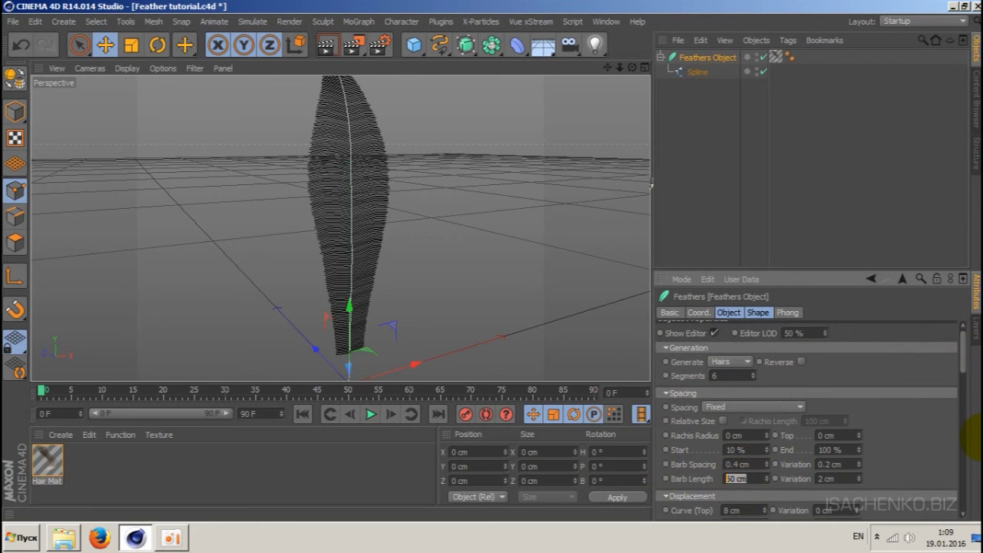
{"action": "type", "text": "95"}
{"action": "key", "text": "Return"}
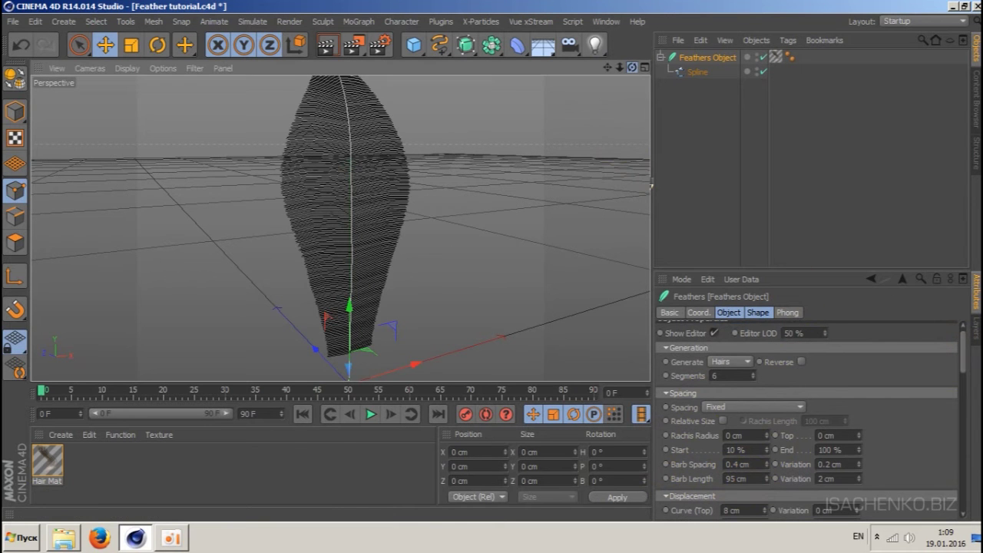
{"action": "left_click_drag", "start_coordinate": [399, 222], "coordinate": [339, 228], "text": "alt"}
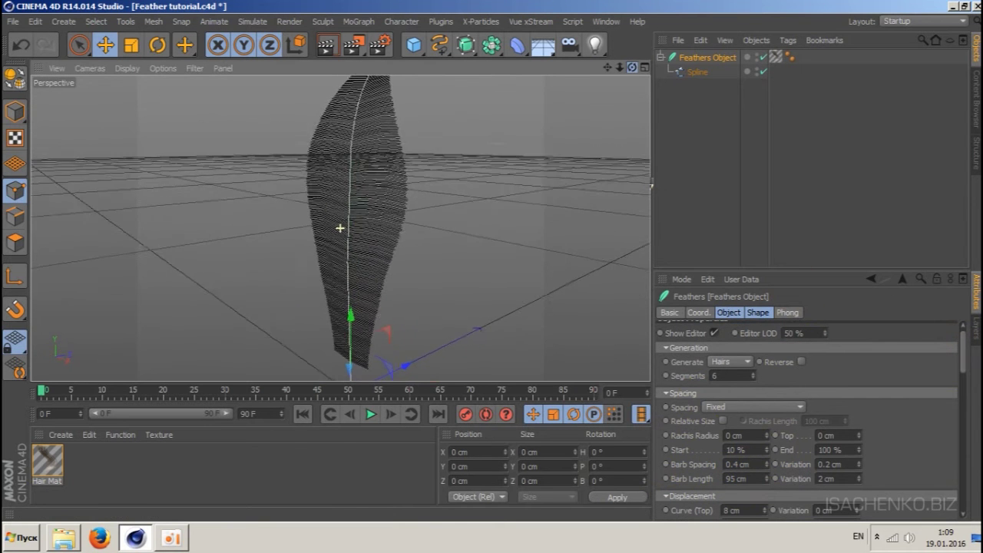
{"action": "left_click_drag", "start_coordinate": [964, 358], "coordinate": [963, 484]}
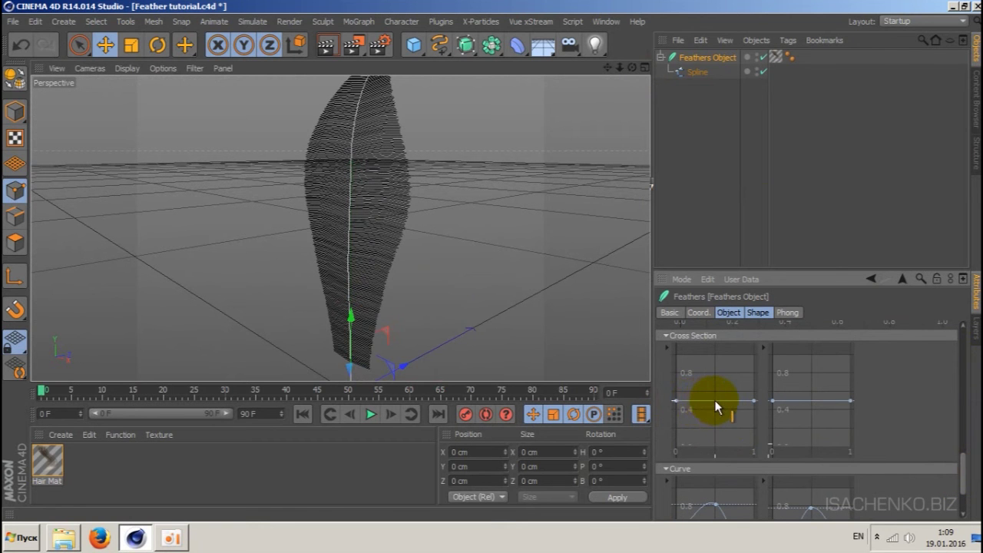
Pull the middle of both Cross Section curves down to 0, forming a valley-shaped barb profile.
{"action": "mouse_move", "coordinate": [715, 402]}
{"action": "left_mouse_down"}
{"action": "mouse_move", "coordinate": [716, 374]}
{"action": "mouse_move", "coordinate": [708, 448]}
{"action": "left_mouse_up"}
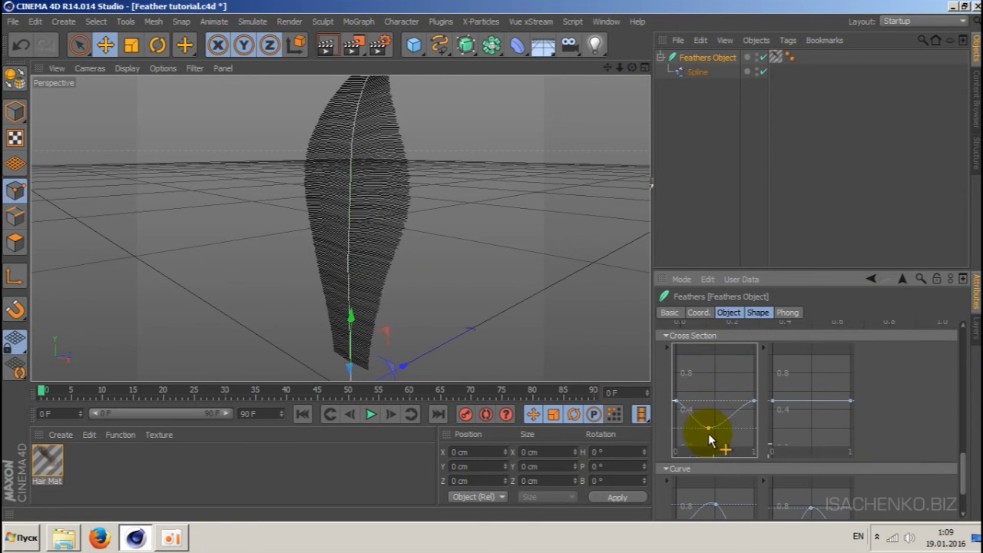
{"action": "left_click_drag", "start_coordinate": [711, 447], "coordinate": [713, 445]}
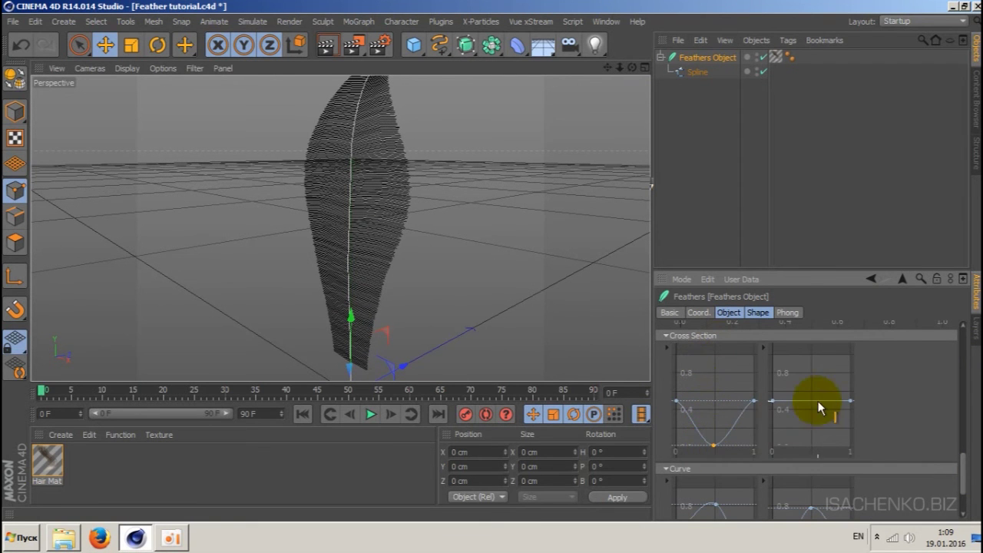
{"action": "left_click_drag", "start_coordinate": [814, 400], "coordinate": [813, 445]}
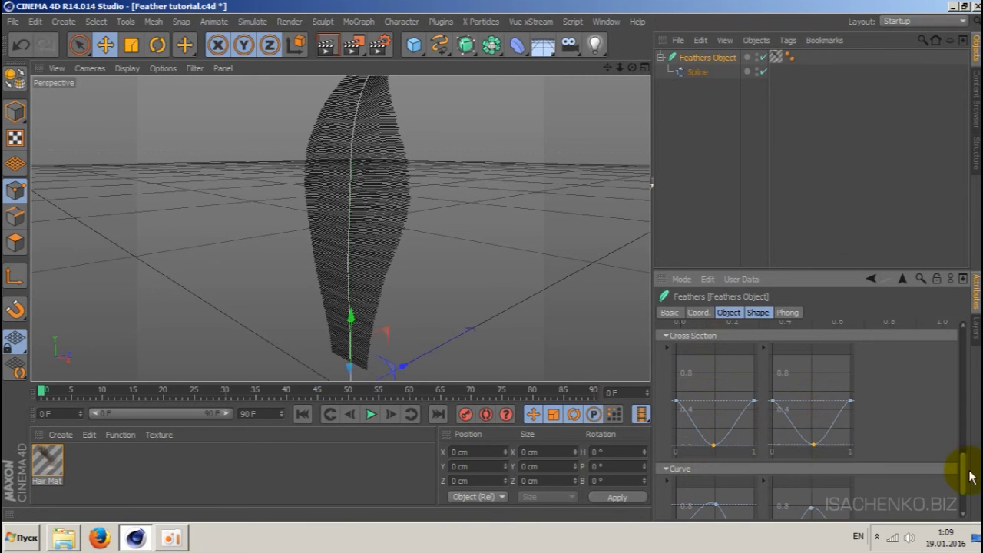
{"action": "mouse_move", "coordinate": [965, 479]}
{"action": "left_mouse_down"}
{"action": "mouse_move", "coordinate": [971, 485]}
{"action": "mouse_move", "coordinate": [977, 434]}
{"action": "left_mouse_up"}
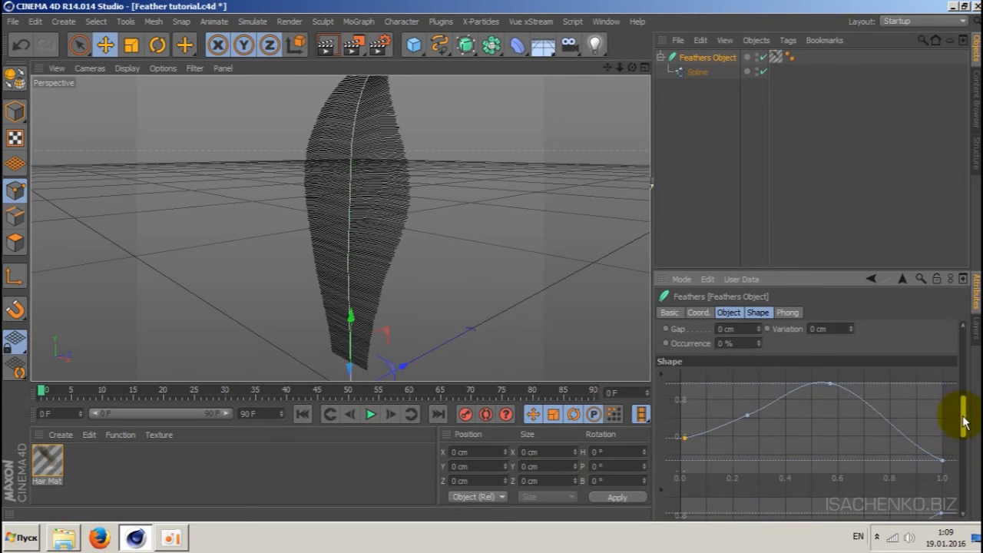
{"action": "mouse_move", "coordinate": [966, 435]}
{"action": "left_mouse_down"}
{"action": "mouse_move", "coordinate": [961, 412]}
{"action": "mouse_move", "coordinate": [965, 451]}
{"action": "mouse_move", "coordinate": [959, 410]}
{"action": "mouse_move", "coordinate": [959, 478]}
{"action": "mouse_move", "coordinate": [969, 407]}
{"action": "left_mouse_up"}
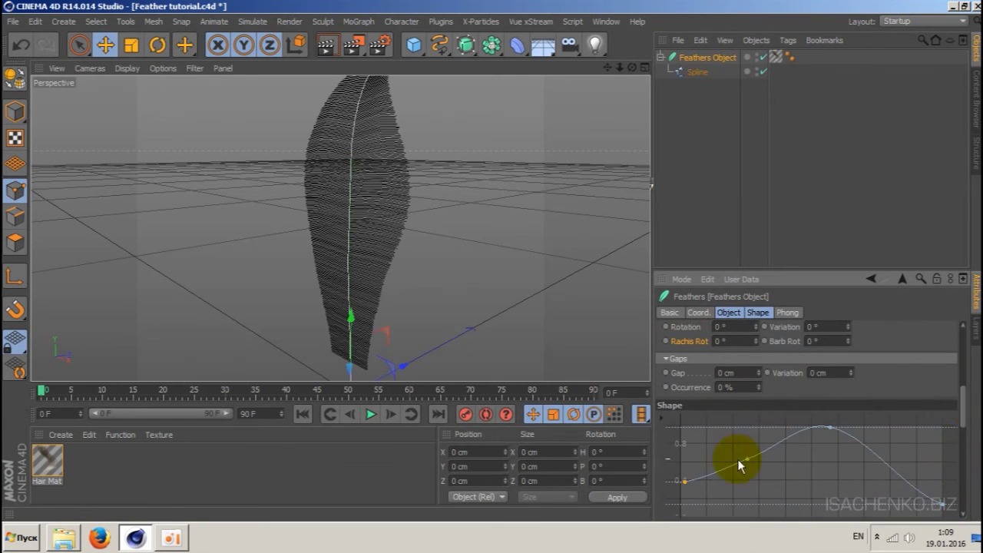
{"action": "mouse_move", "coordinate": [632, 67]}
{"action": "left_mouse_down"}
{"action": "mouse_move", "coordinate": [584, 70]}
{"action": "mouse_move", "coordinate": [607, 71]}
{"action": "mouse_move", "coordinate": [586, 97]}
{"action": "left_mouse_up"}
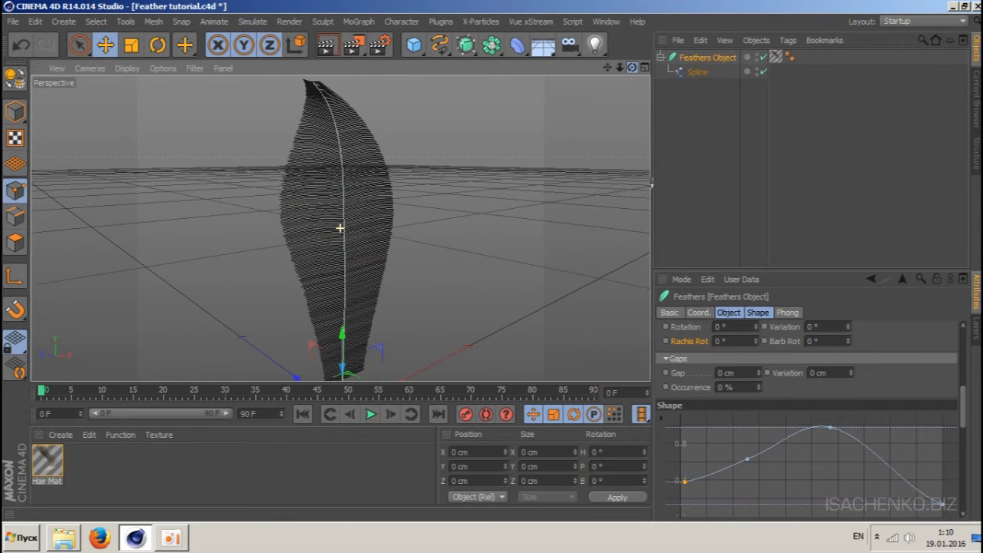
{"action": "left_click_drag", "start_coordinate": [625, 67], "coordinate": [632, 68]}
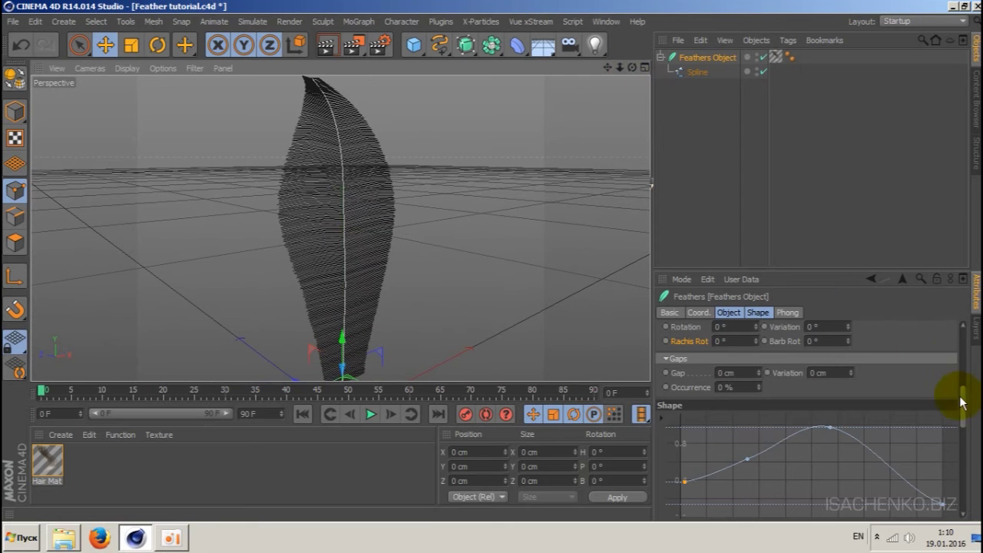
{"action": "left_click_drag", "start_coordinate": [962, 402], "coordinate": [966, 393]}
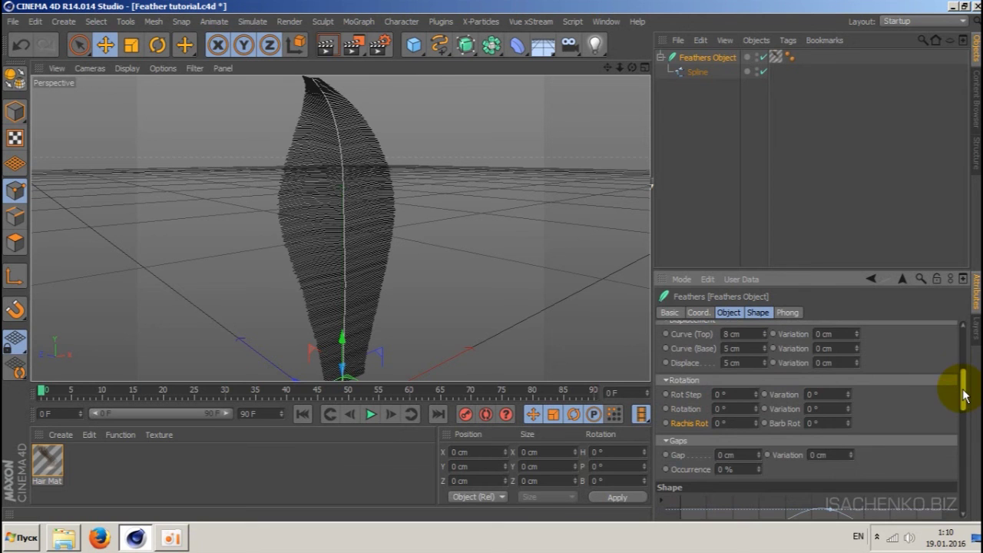
{"action": "left_click_drag", "start_coordinate": [966, 396], "coordinate": [967, 382]}
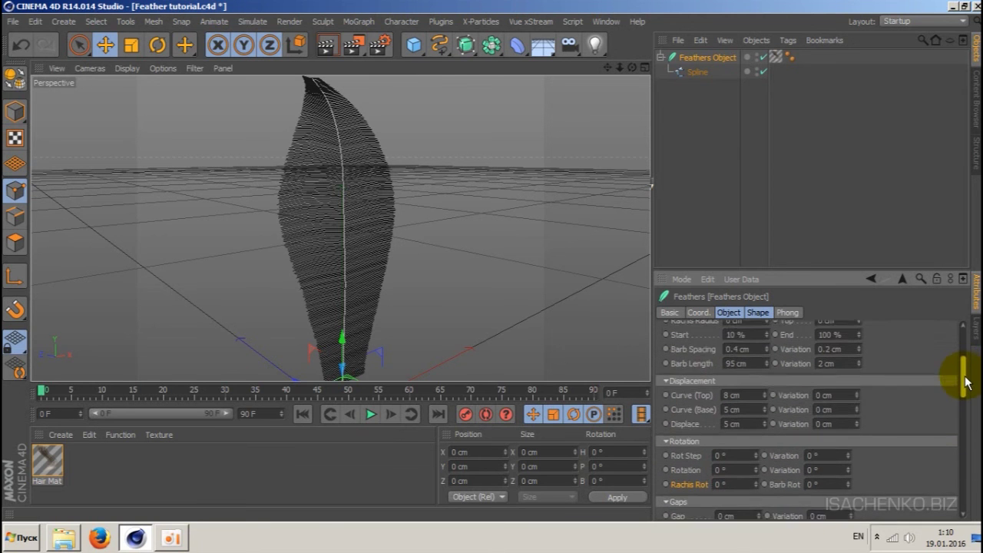
{"action": "scroll", "coordinate": [966, 382], "scroll_direction": "down", "scroll_amount": 2}
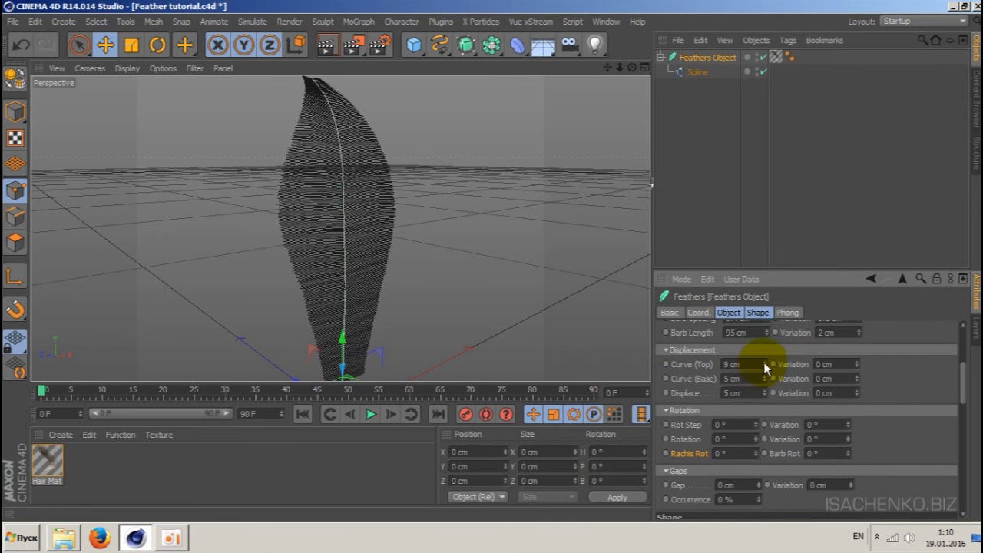
Set Curve (Top) displacement to 20 cm with a 4 cm variation.
{"action": "mouse_move", "coordinate": [763, 362]}
{"action": "left_mouse_down"}
{"action": "mouse_move", "coordinate": [763, 342]}
{"action": "mouse_move", "coordinate": [763, 373]}
{"action": "mouse_move", "coordinate": [763, 363]}
{"action": "left_mouse_up"}
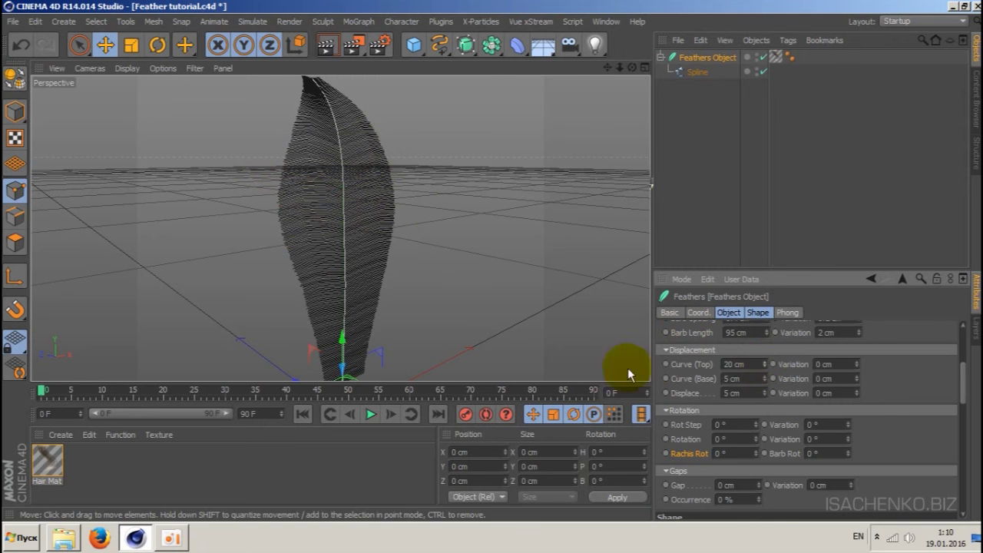
{"action": "left_click_drag", "start_coordinate": [962, 375], "coordinate": [959, 471]}
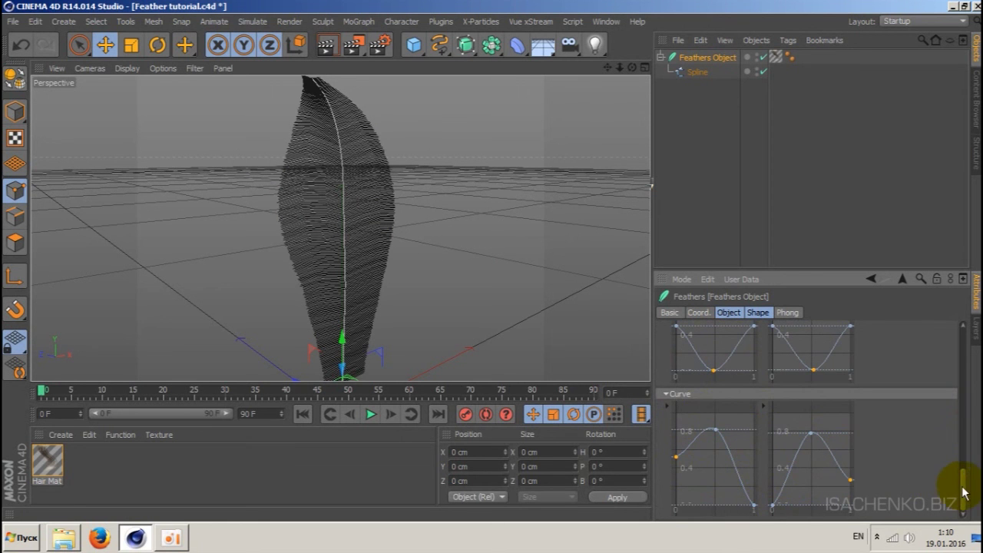
{"action": "left_click_drag", "start_coordinate": [965, 491], "coordinate": [956, 468]}
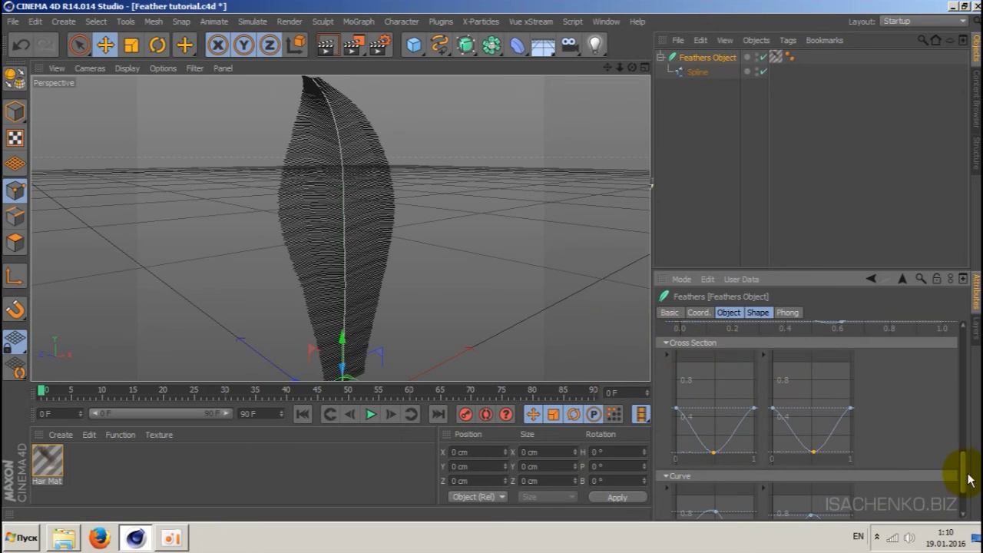
{"action": "left_click_drag", "start_coordinate": [966, 481], "coordinate": [959, 380]}
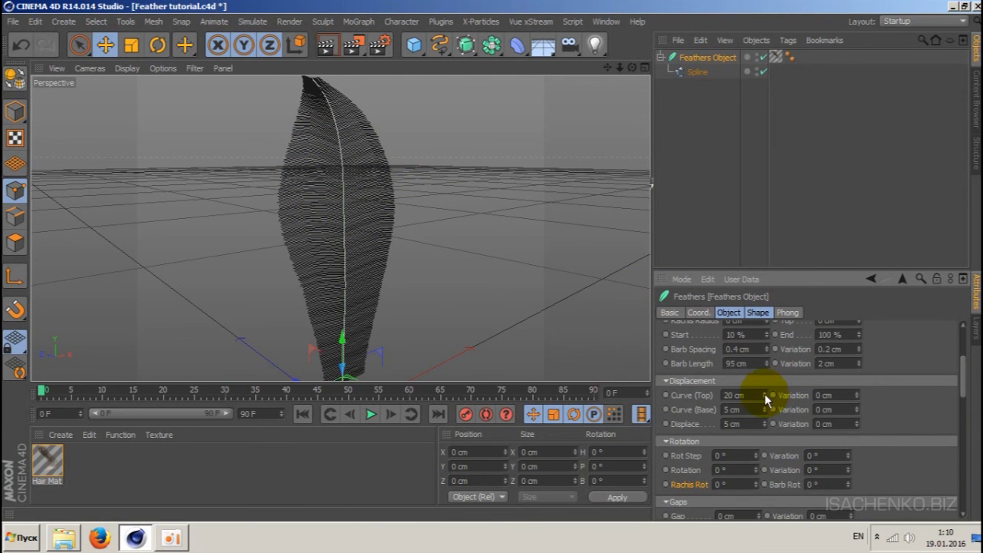
{"action": "mouse_move", "coordinate": [765, 398]}
{"action": "left_mouse_down"}
{"action": "mouse_move", "coordinate": [765, 414]}
{"action": "mouse_move", "coordinate": [764, 383]}
{"action": "mouse_move", "coordinate": [763, 393]}
{"action": "left_mouse_up"}
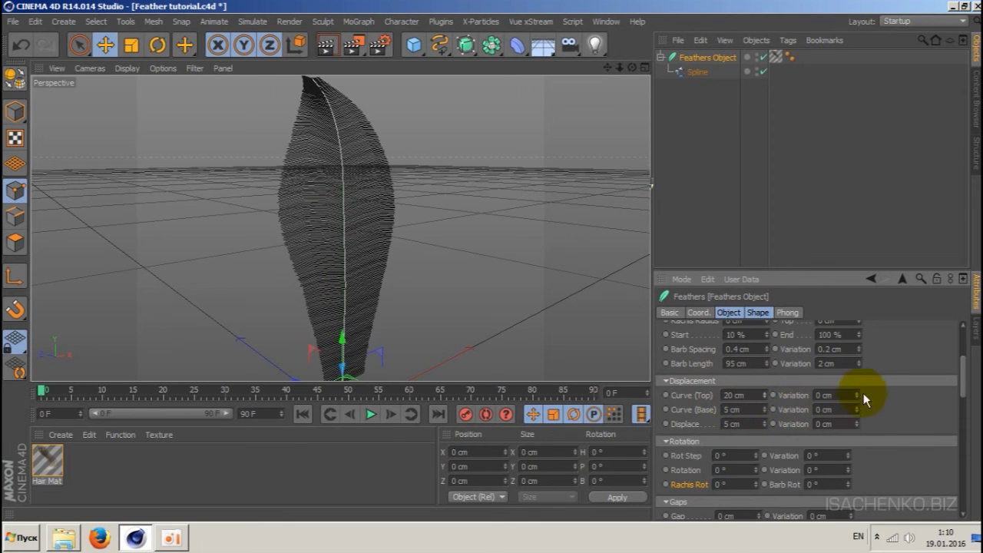
{"action": "left_click_drag", "start_coordinate": [857, 395], "coordinate": [856, 381]}
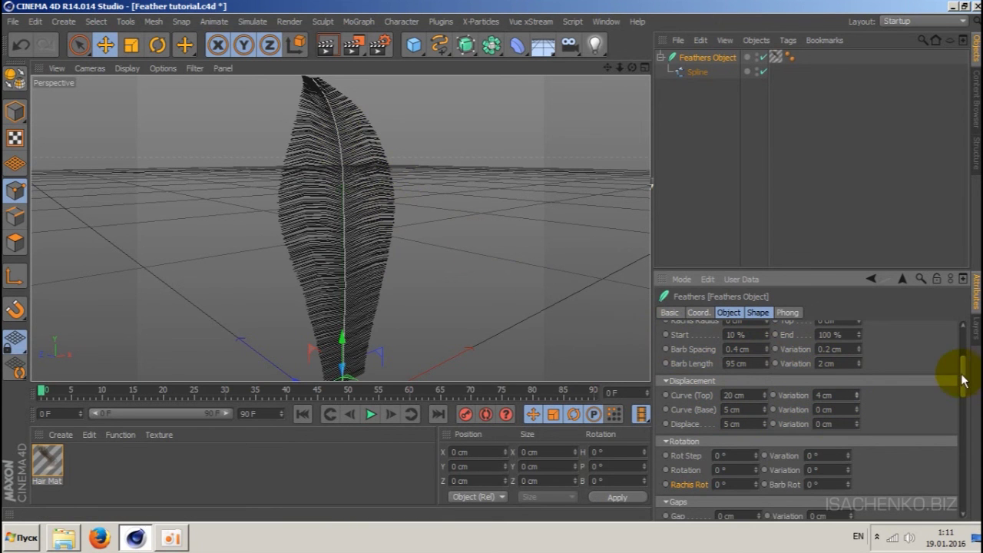
{"action": "left_click_drag", "start_coordinate": [964, 378], "coordinate": [963, 373]}
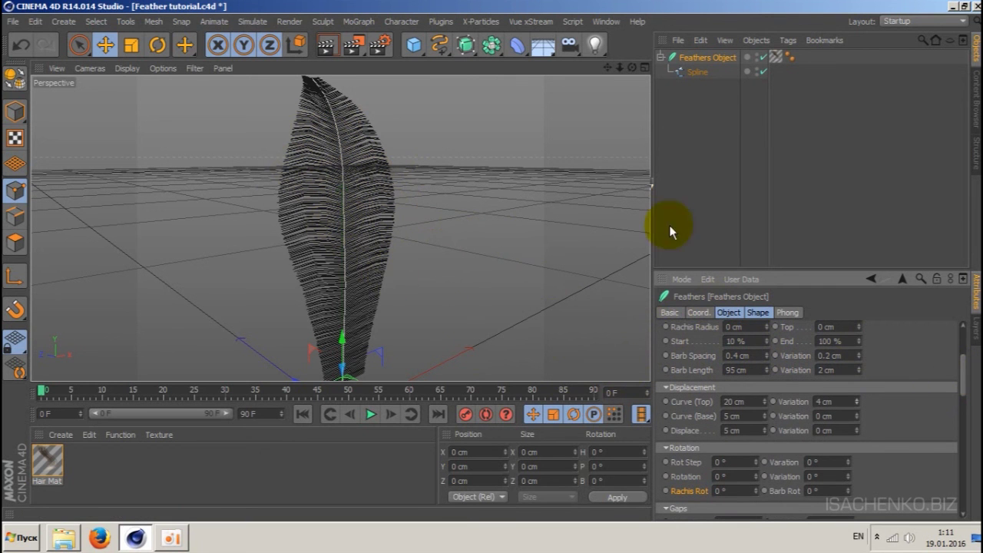
Set Curve (Base) displacement to 54 cm with a 2 cm variation.
{"action": "left_click", "coordinate": [764, 413]}
{"action": "mouse_move", "coordinate": [764, 415]}
{"action": "left_mouse_down"}
{"action": "mouse_move", "coordinate": [763, 392]}
{"action": "mouse_move", "coordinate": [764, 423]}
{"action": "left_mouse_up"}
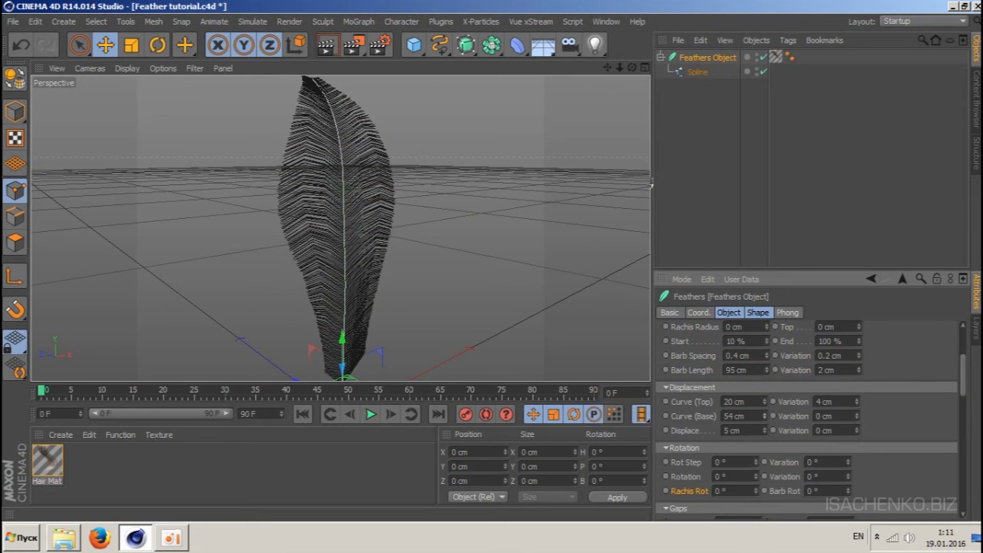
{"action": "left_click_drag", "start_coordinate": [607, 68], "coordinate": [340, 228]}
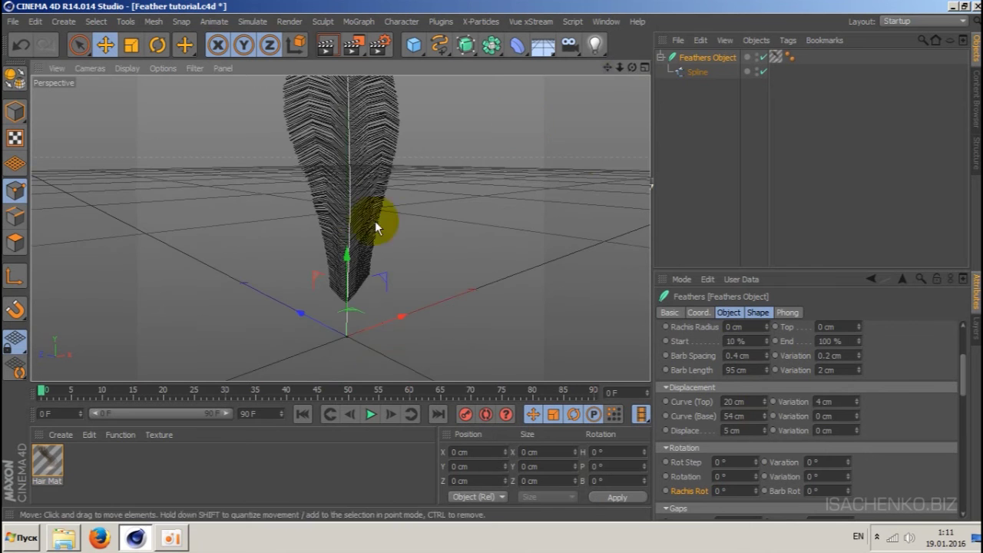
{"action": "mouse_move", "coordinate": [606, 67]}
{"action": "left_mouse_down"}
{"action": "mouse_move", "coordinate": [340, 228]}
{"action": "mouse_move", "coordinate": [335, 248]}
{"action": "left_mouse_up"}
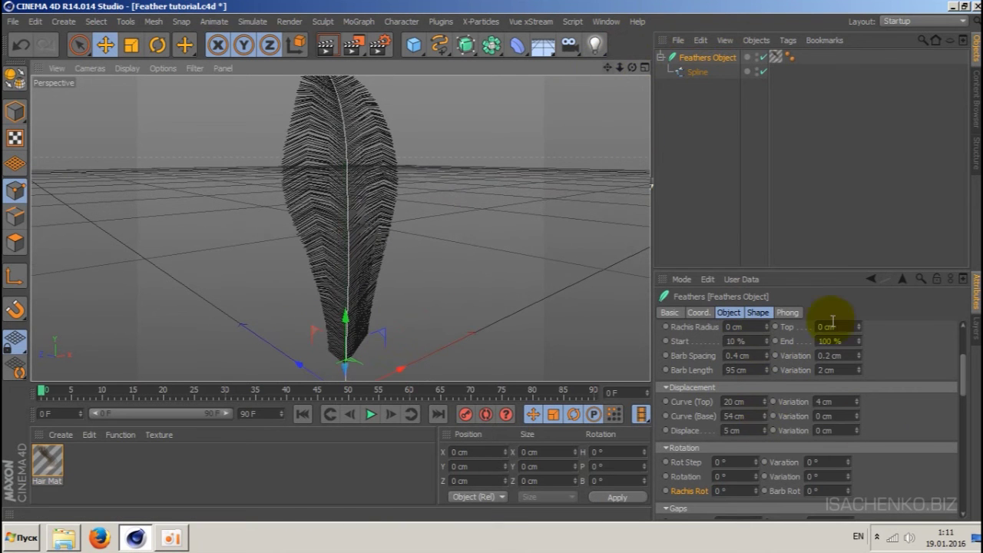
{"action": "left_click_drag", "start_coordinate": [857, 413], "coordinate": [857, 426]}
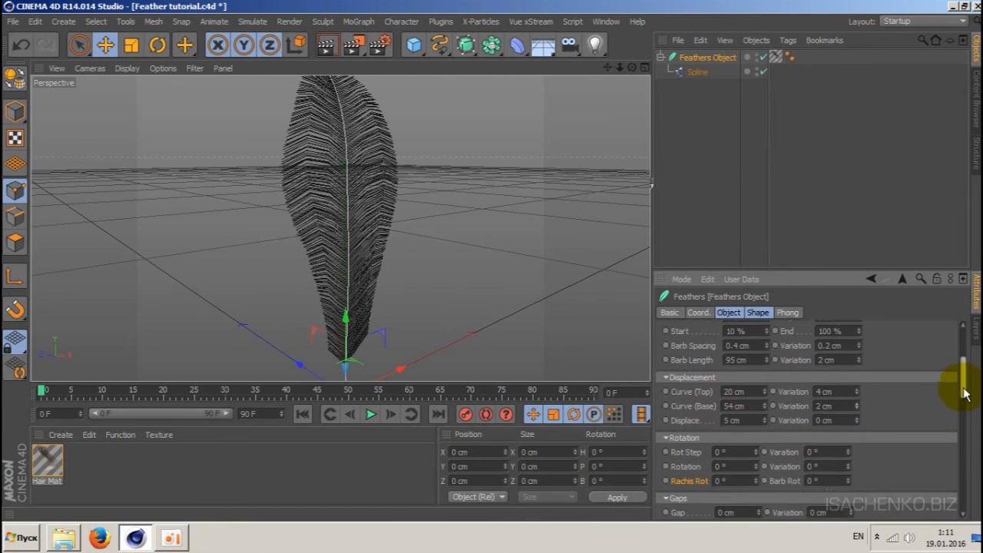
{"action": "left_click_drag", "start_coordinate": [961, 383], "coordinate": [965, 396]}
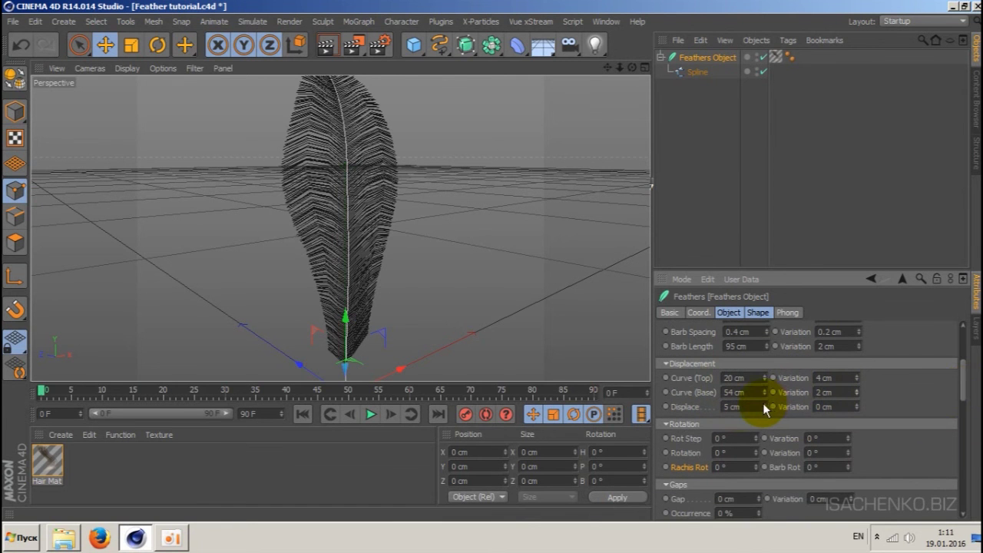
{"action": "left_click_drag", "start_coordinate": [961, 390], "coordinate": [965, 419]}
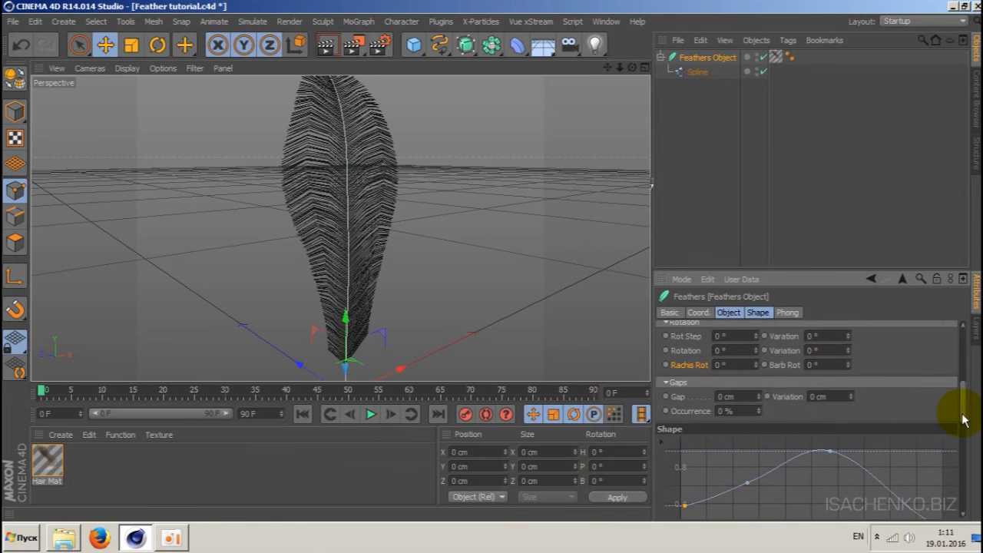
Collapse and re-expand the Gaps settings group.
{"action": "left_click", "coordinate": [665, 383]}
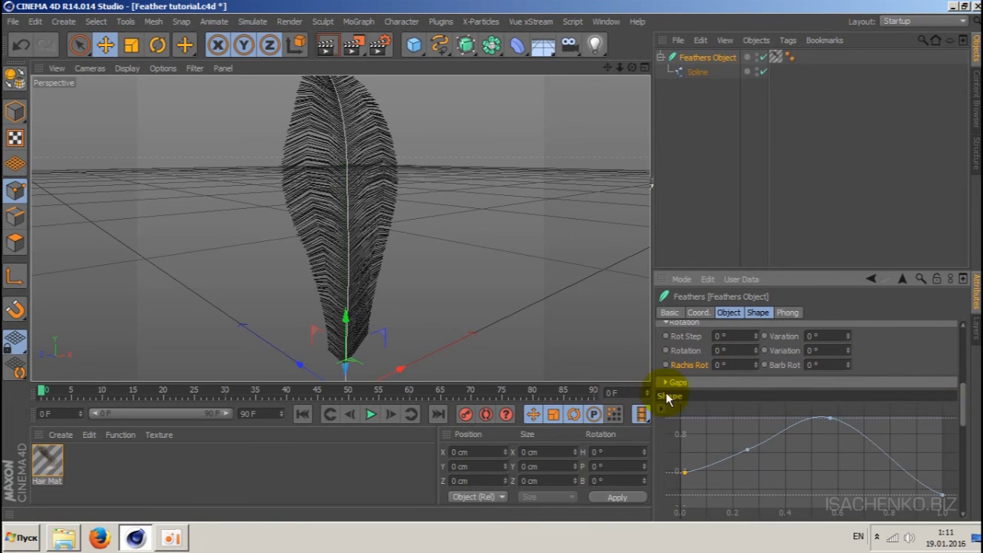
{"action": "mouse_move", "coordinate": [962, 412]}
{"action": "left_mouse_down"}
{"action": "mouse_move", "coordinate": [961, 352]}
{"action": "mouse_move", "coordinate": [965, 411]}
{"action": "left_mouse_up"}
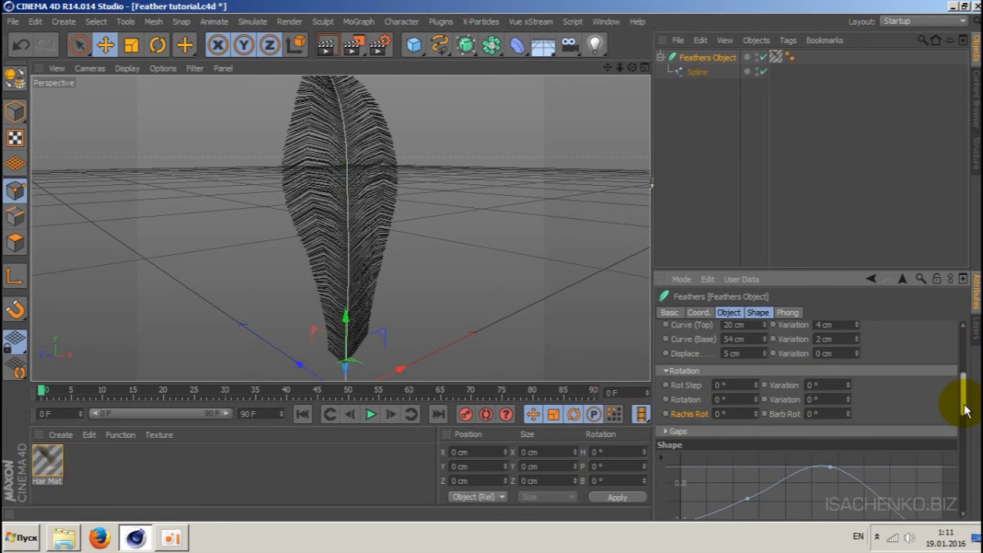
{"action": "left_click", "coordinate": [666, 432]}
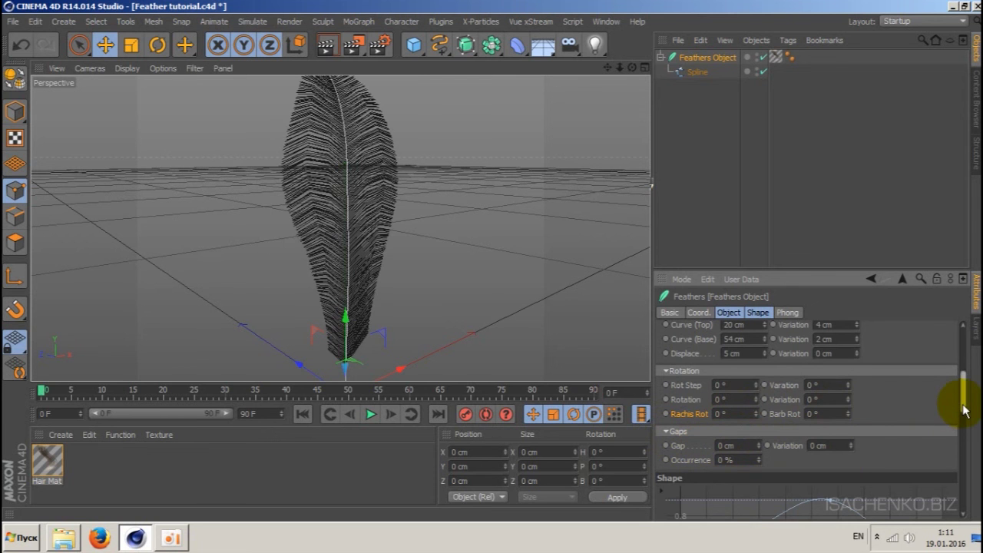
{"action": "mouse_move", "coordinate": [963, 411]}
{"action": "left_mouse_down"}
{"action": "mouse_move", "coordinate": [965, 395]}
{"action": "mouse_move", "coordinate": [959, 482]}
{"action": "mouse_move", "coordinate": [961, 351]}
{"action": "left_mouse_up"}
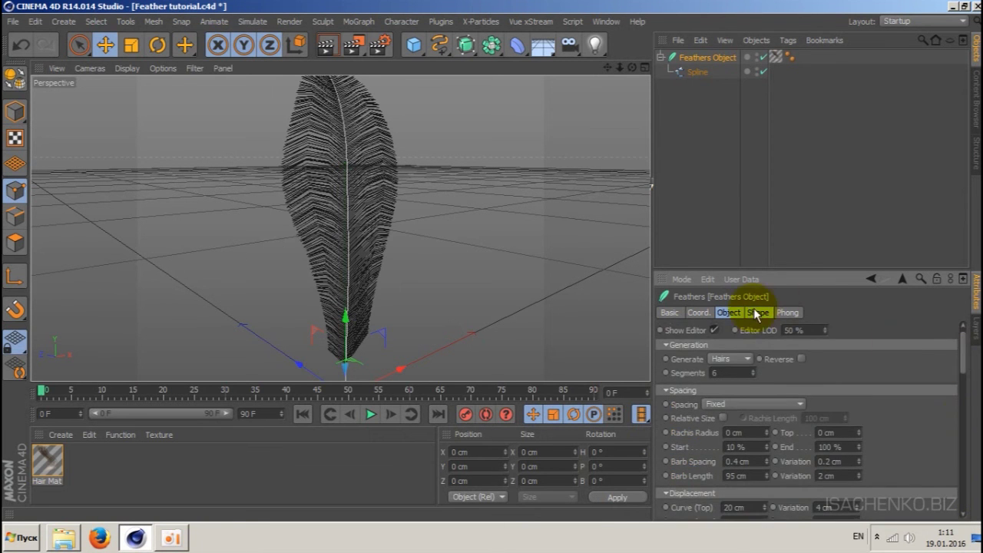
Show the Object and Shape tab parameters together in the Attribute Manager.
{"action": "left_click", "coordinate": [726, 311]}
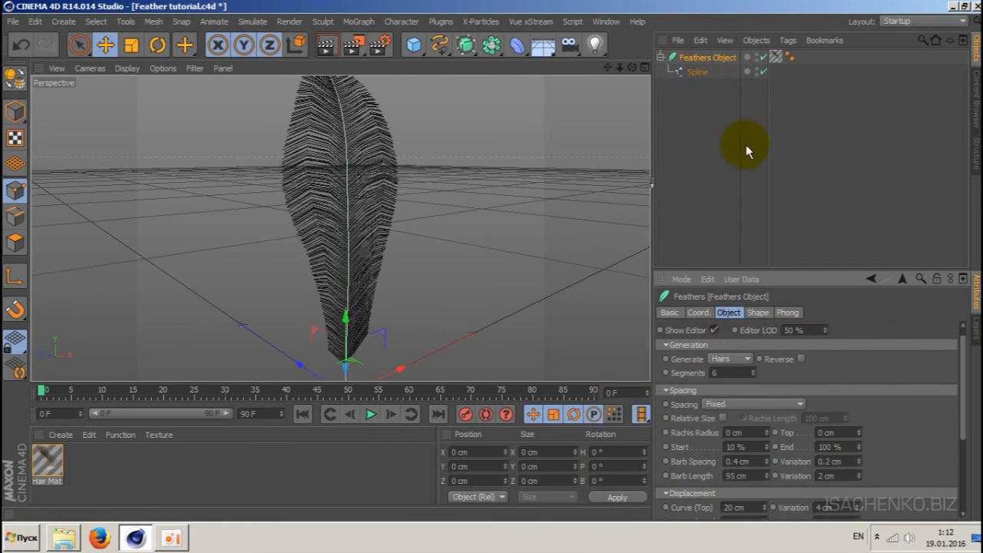
{"action": "left_click", "coordinate": [756, 313]}
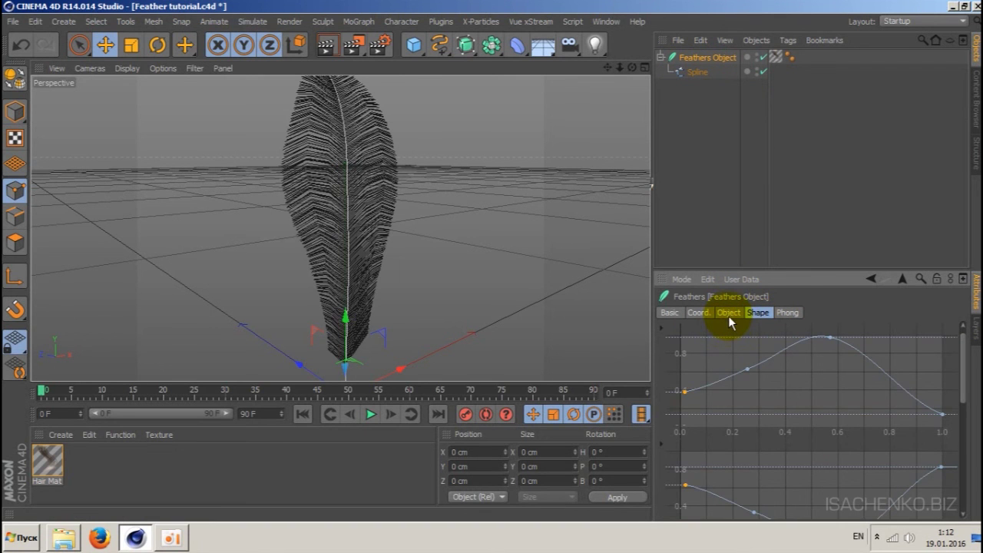
{"action": "left_click", "coordinate": [728, 314]}
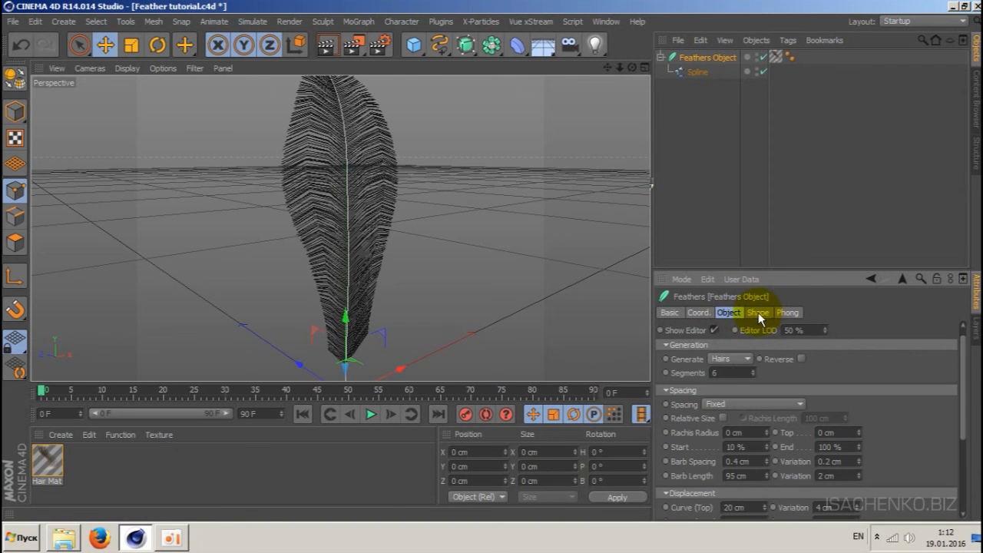
{"action": "left_click", "coordinate": [758, 312], "text": "shift"}
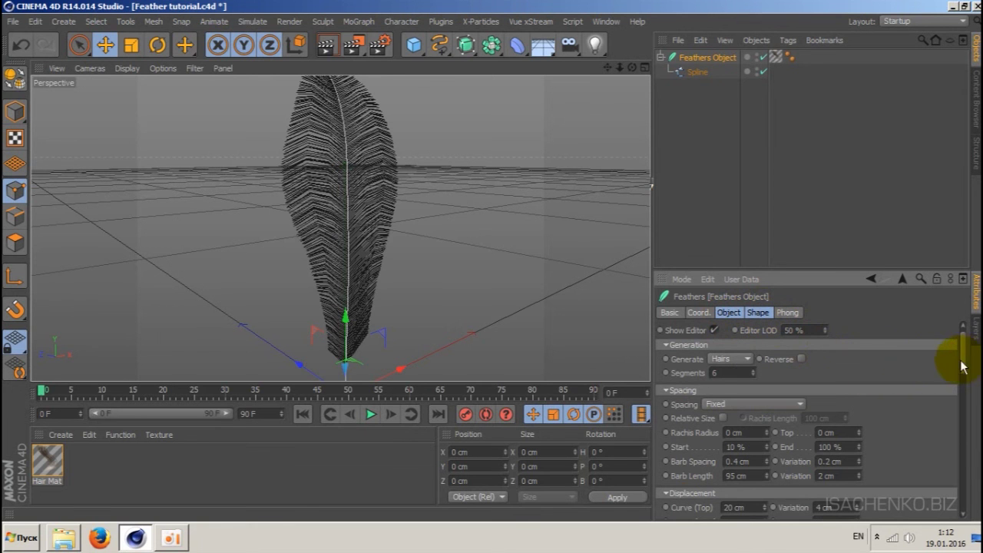
{"action": "mouse_move", "coordinate": [959, 351]}
{"action": "left_mouse_down"}
{"action": "mouse_move", "coordinate": [954, 478]}
{"action": "mouse_move", "coordinate": [967, 377]}
{"action": "mouse_move", "coordinate": [967, 407]}
{"action": "left_mouse_up"}
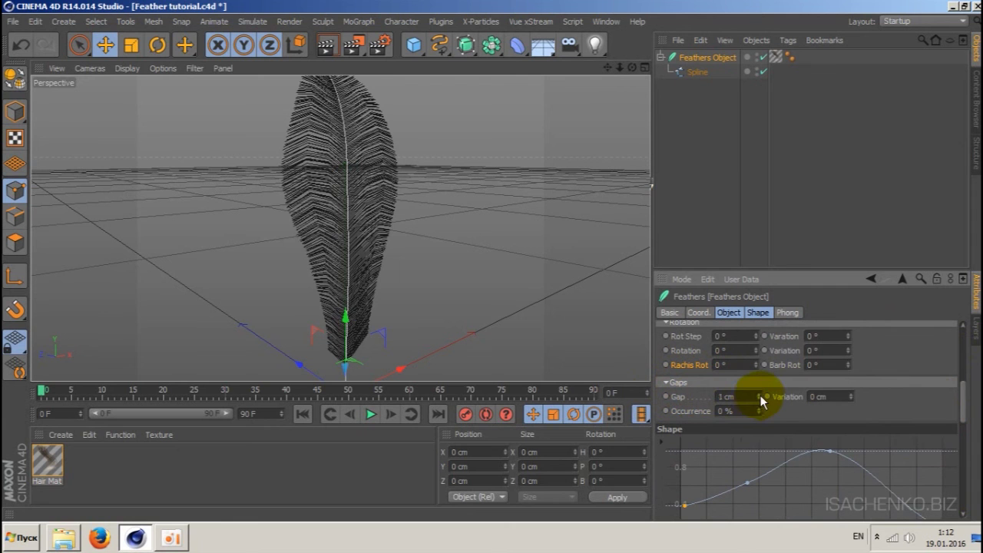
Raise the barb Gap to 5 cm, zooming in on the feather to check.
{"action": "left_click", "coordinate": [759, 395]}
{"action": "left_click_drag", "start_coordinate": [619, 67], "coordinate": [340, 228]}
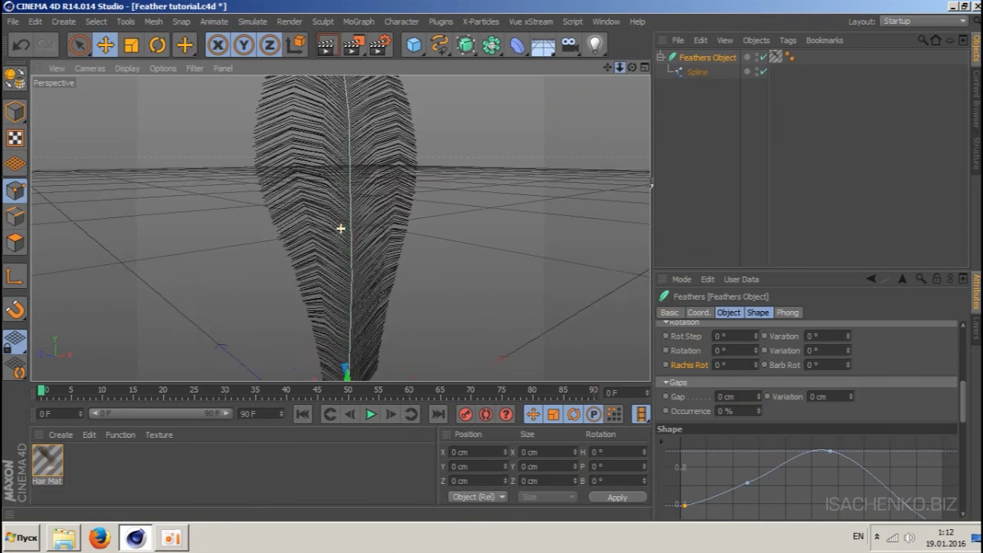
{"action": "scroll", "coordinate": [340, 228], "scroll_direction": "up", "scroll_amount": 2}
{"action": "scroll", "coordinate": [340, 228], "scroll_direction": "up", "scroll_amount": 2}
{"action": "scroll", "coordinate": [340, 228], "scroll_direction": "up", "scroll_amount": 2}
{"action": "scroll", "coordinate": [340, 228], "scroll_direction": "up", "scroll_amount": 2}
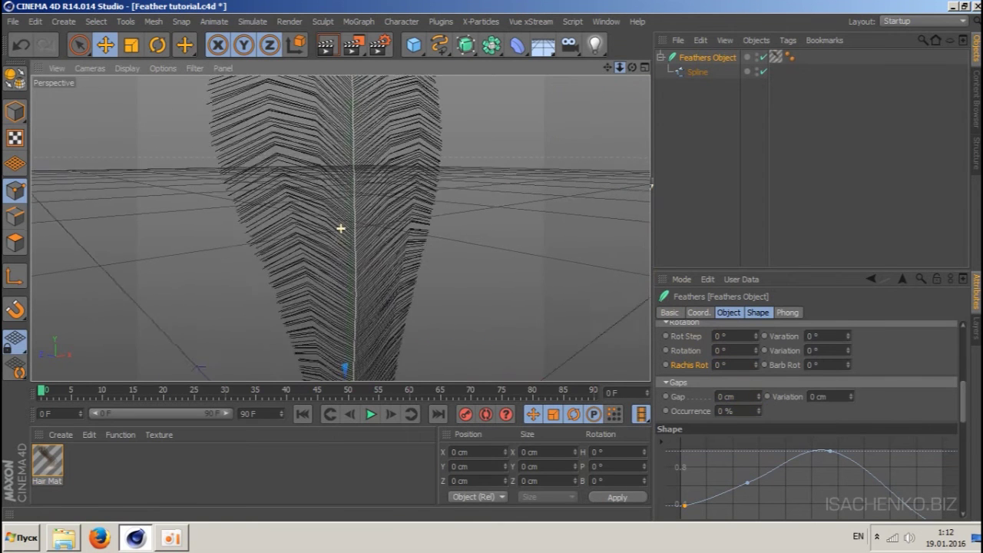
{"action": "scroll", "coordinate": [340, 228], "scroll_direction": "down", "scroll_amount": 3}
{"action": "scroll", "coordinate": [340, 228], "scroll_direction": "down", "scroll_amount": 1}
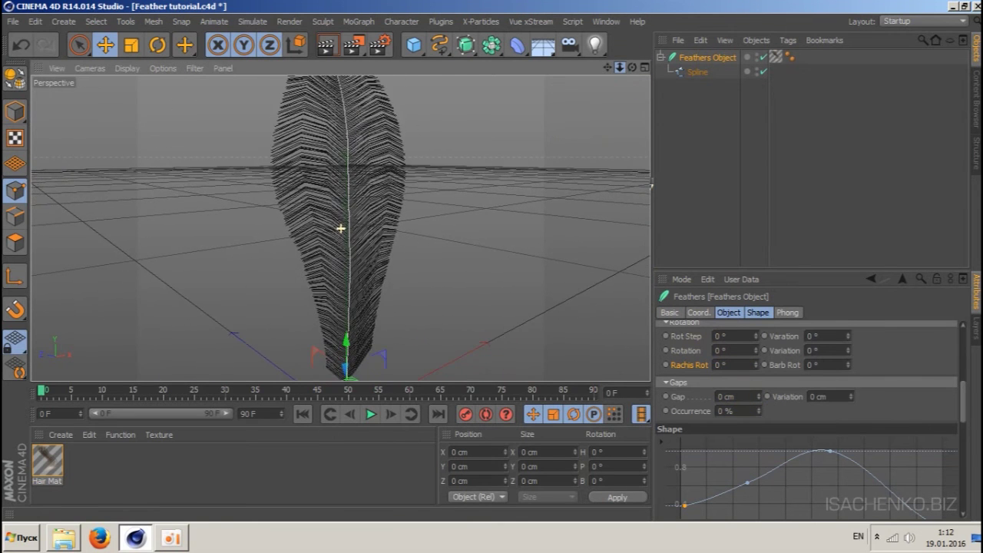
{"action": "left_click", "coordinate": [758, 393]}
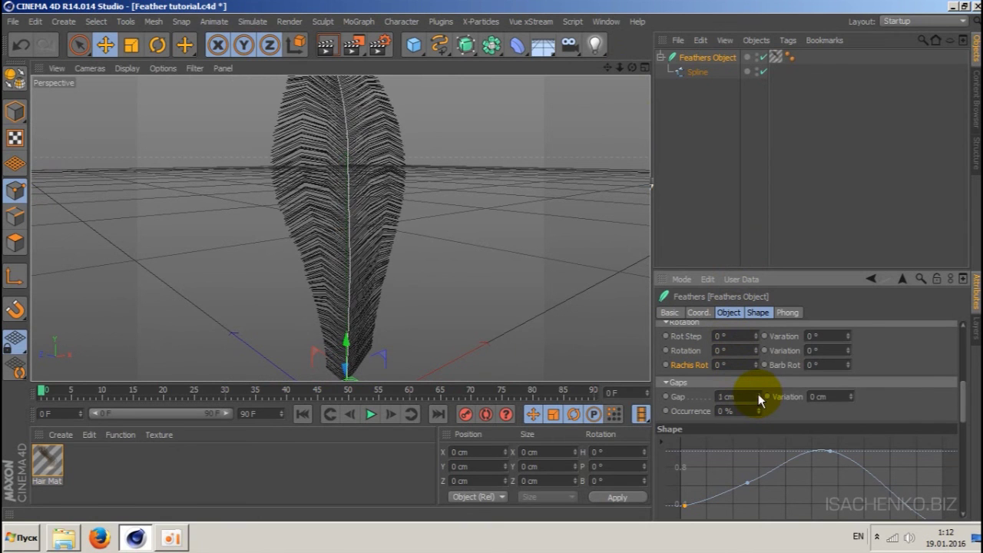
{"action": "left_click", "coordinate": [757, 394]}
{"action": "left_click", "coordinate": [758, 394]}
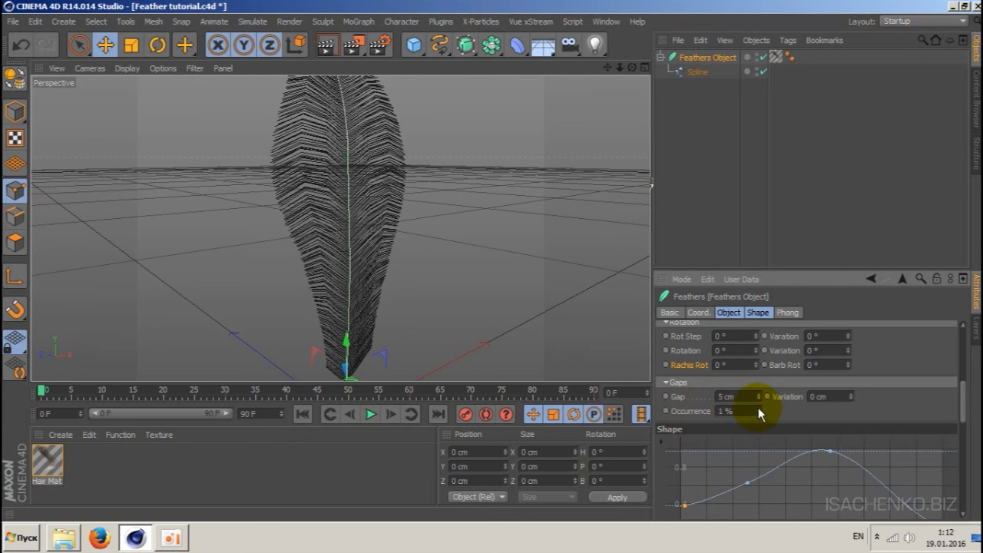
Set gap Occurrence to 60 % and gap Variation to 5 cm.
{"action": "left_click_drag", "start_coordinate": [758, 411], "coordinate": [758, 384]}
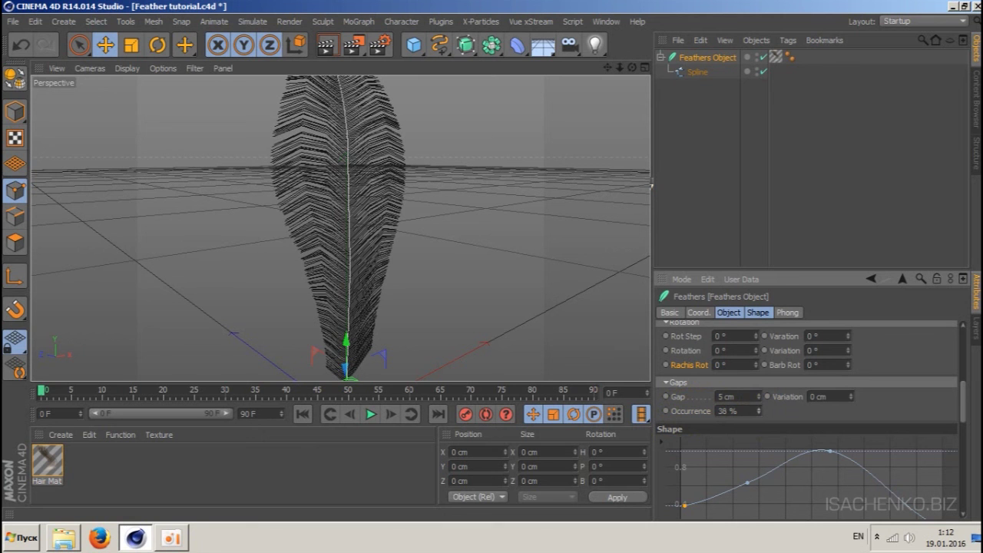
{"action": "left_click_drag", "start_coordinate": [757, 411], "coordinate": [758, 399]}
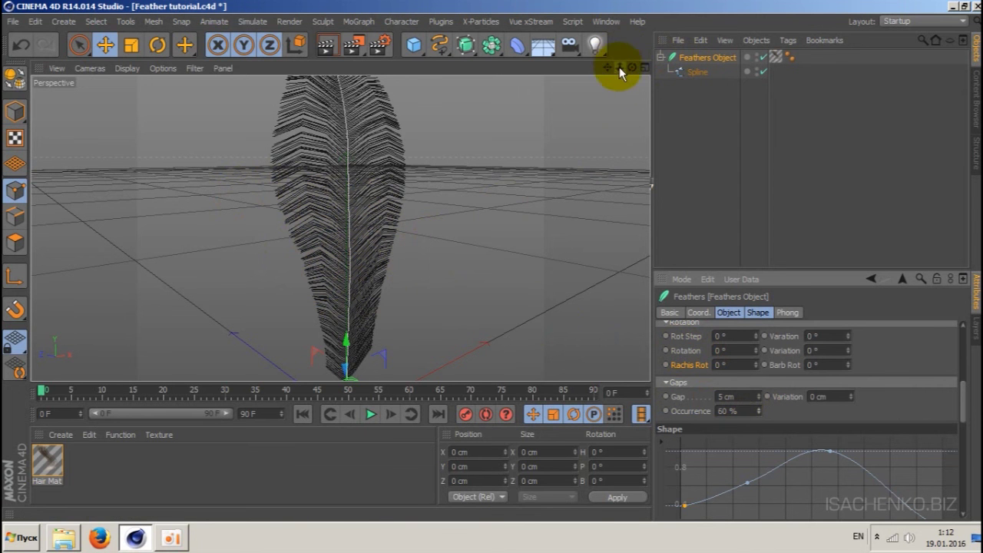
{"action": "left_click_drag", "start_coordinate": [622, 71], "coordinate": [660, 67]}
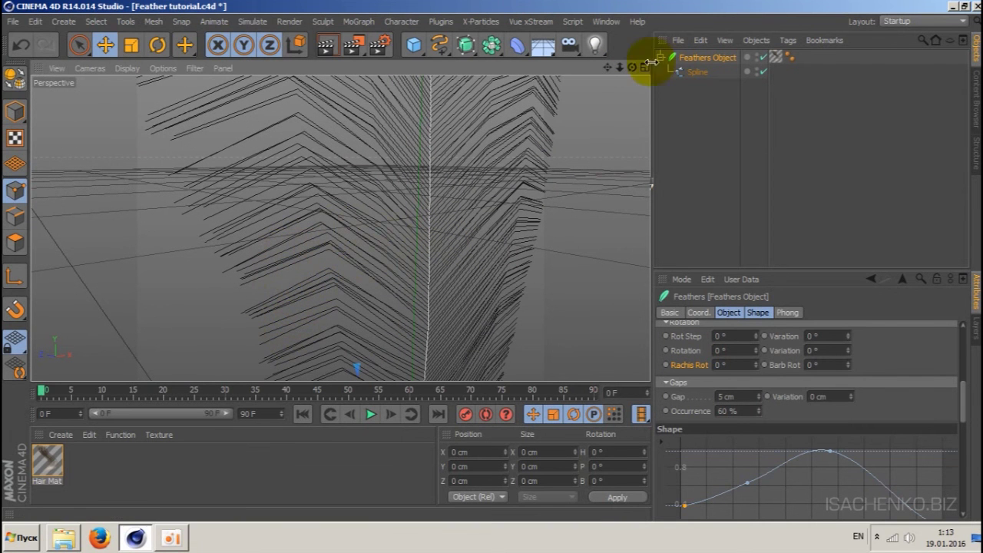
{"action": "mouse_move", "coordinate": [620, 67]}
{"action": "left_mouse_down"}
{"action": "mouse_move", "coordinate": [591, 69]}
{"action": "mouse_move", "coordinate": [645, 67]}
{"action": "left_mouse_up"}
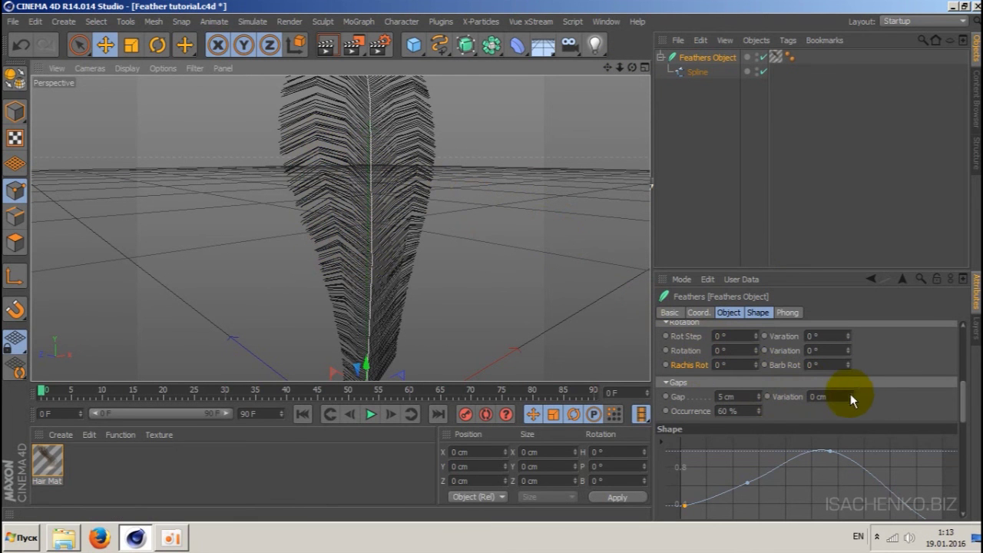
{"action": "mouse_move", "coordinate": [849, 394]}
{"action": "left_mouse_down"}
{"action": "mouse_move", "coordinate": [860, 395]}
{"action": "mouse_move", "coordinate": [845, 396]}
{"action": "left_mouse_up"}
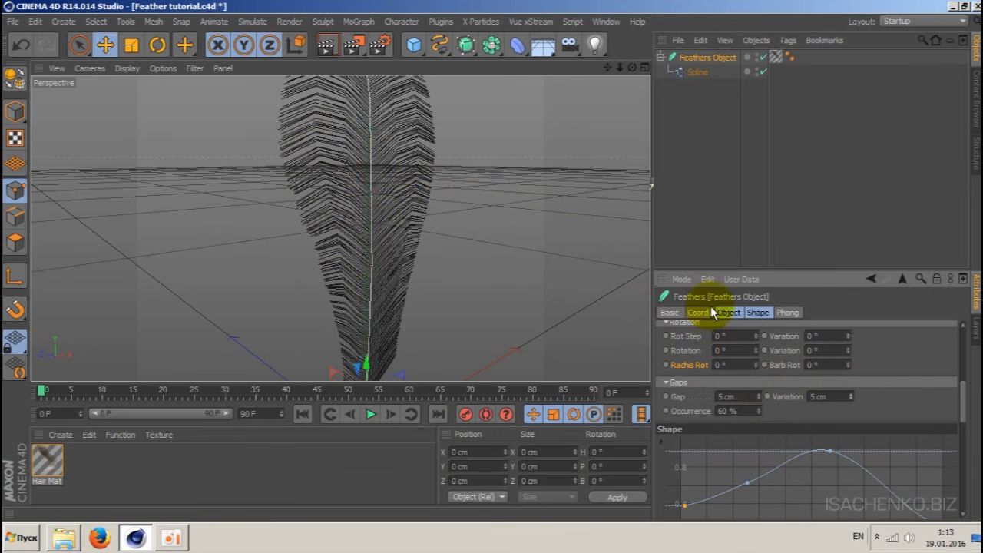
{"action": "left_click_drag", "start_coordinate": [631, 68], "coordinate": [668, 77]}
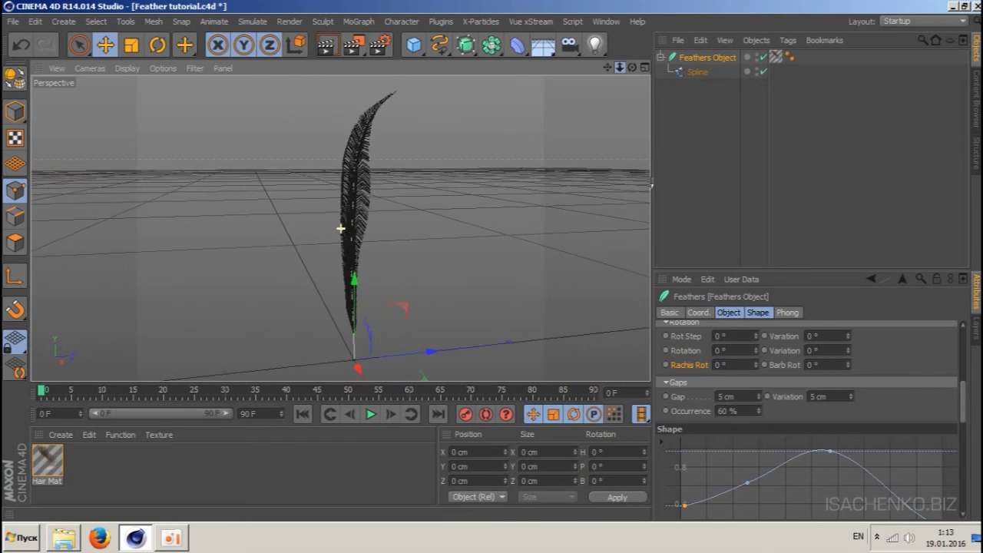
Set Rachis Rot to 11° to twist the barbs around the quill.
{"action": "scroll", "coordinate": [959, 405], "scroll_direction": "up", "scroll_amount": 3}
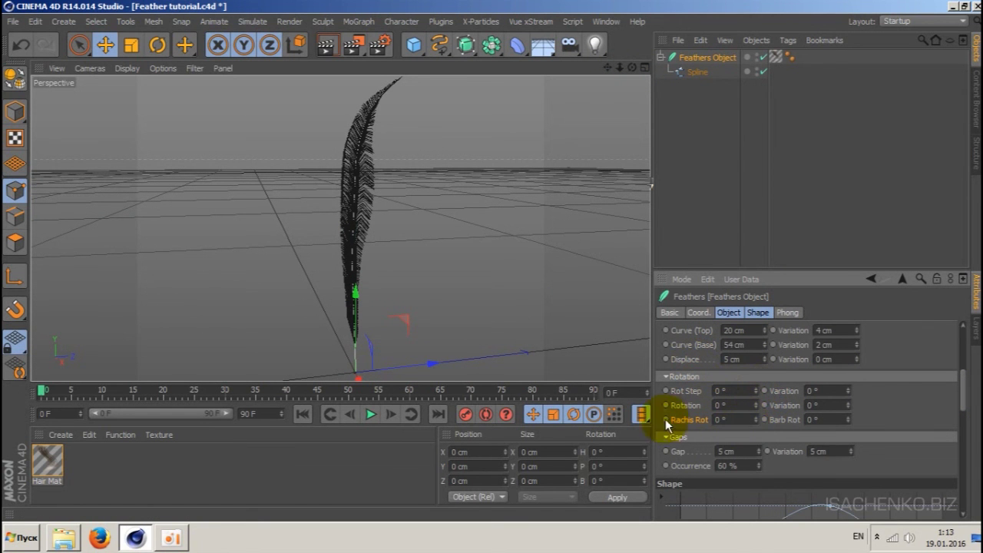
{"action": "mouse_move", "coordinate": [755, 417]}
{"action": "left_mouse_down"}
{"action": "mouse_move", "coordinate": [755, 399]}
{"action": "mouse_move", "coordinate": [755, 409]}
{"action": "left_mouse_up"}
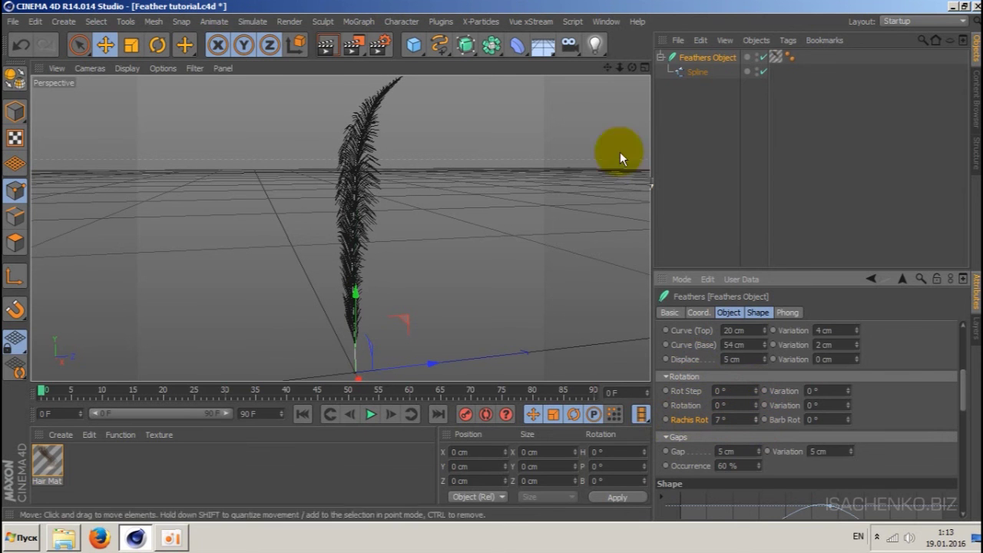
{"action": "left_click_drag", "start_coordinate": [630, 69], "coordinate": [340, 228]}
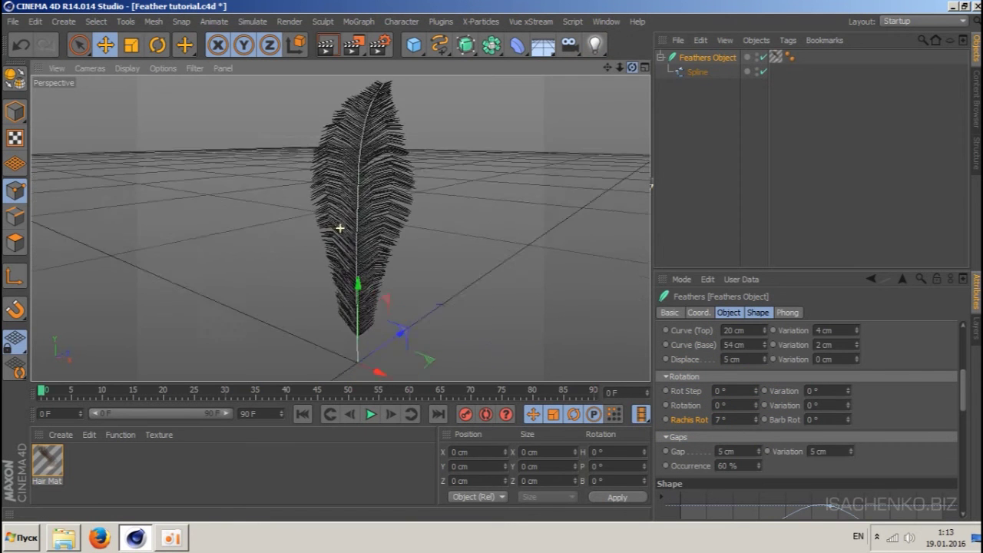
{"action": "left_click", "coordinate": [756, 417]}
{"action": "left_click", "coordinate": [756, 417]}
{"action": "left_click", "coordinate": [757, 417]}
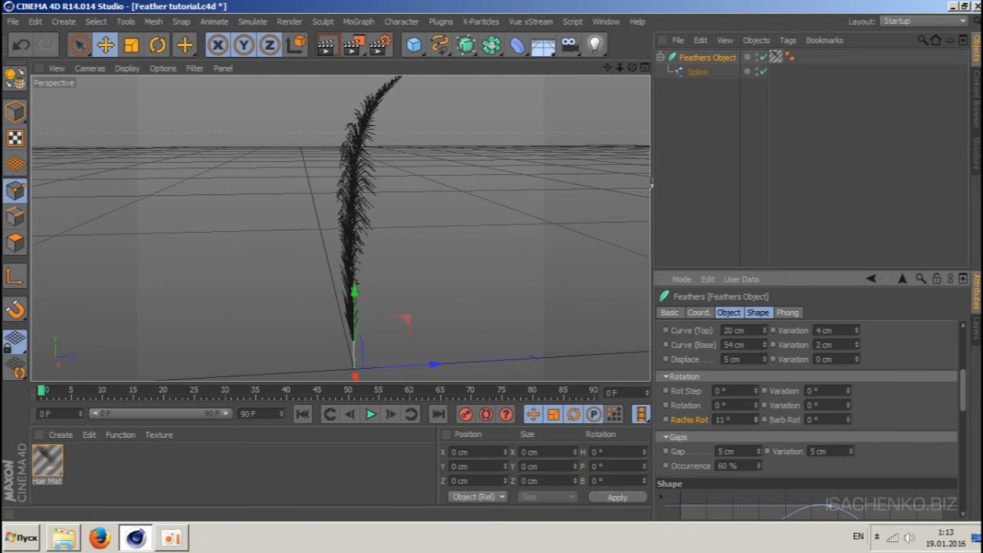
{"action": "left_click", "coordinate": [756, 416]}
{"action": "left_click", "coordinate": [756, 417]}
{"action": "left_click", "coordinate": [756, 417]}
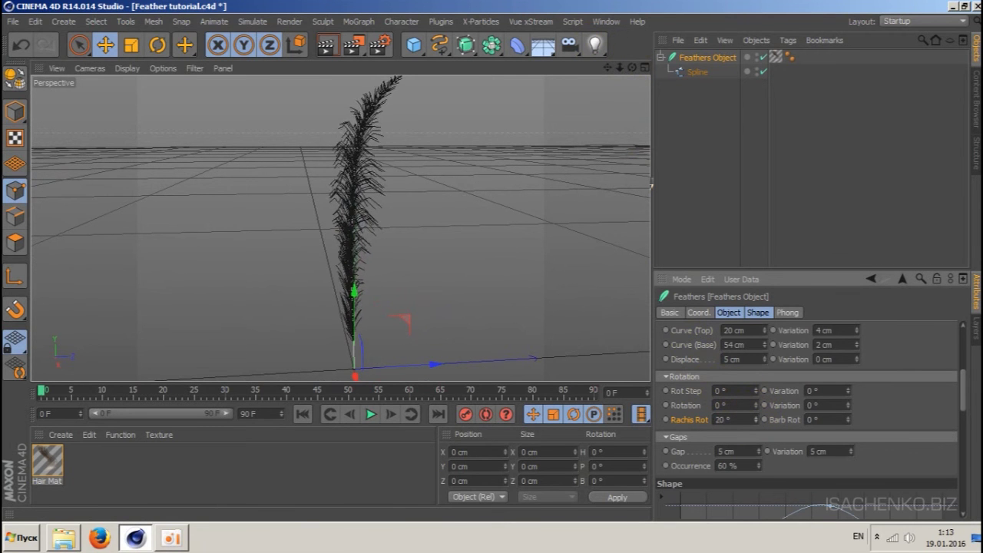
{"action": "left_click", "coordinate": [756, 417]}
{"action": "left_click_drag", "start_coordinate": [756, 419], "coordinate": [756, 427]}
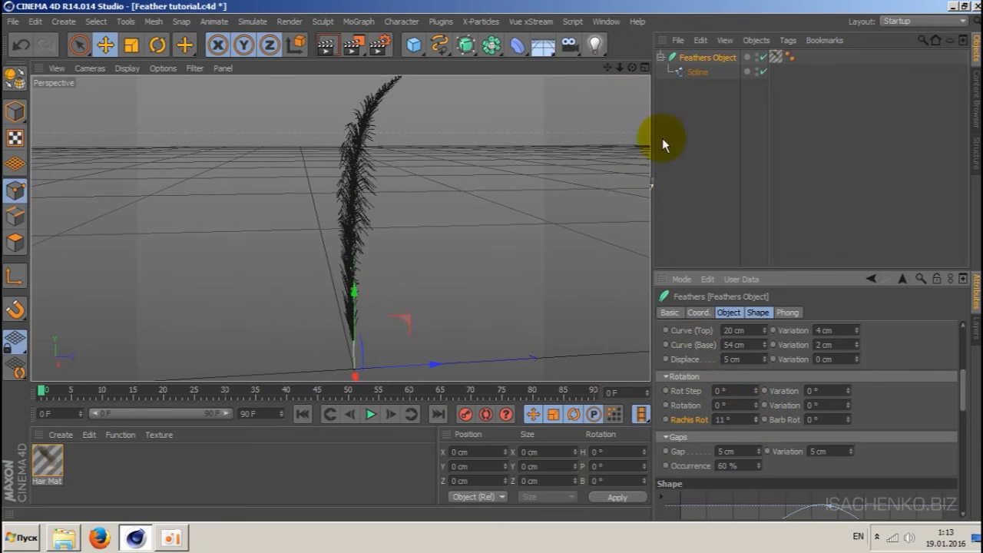
{"action": "left_click_drag", "start_coordinate": [632, 67], "coordinate": [340, 225]}
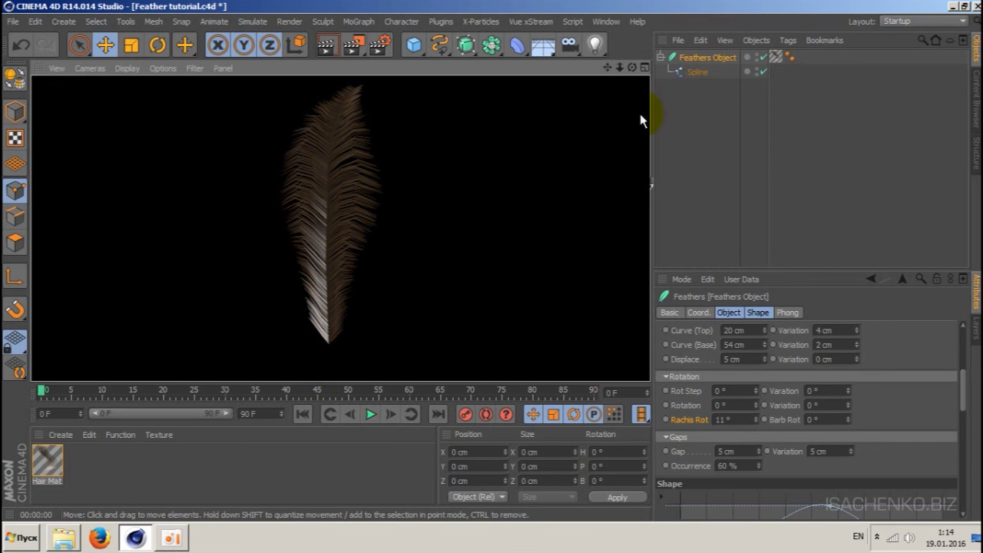
Add an Instance object referencing the feather's Spline.
{"action": "left_click", "coordinate": [697, 72]}
{"action": "left_click", "coordinate": [635, 68]}
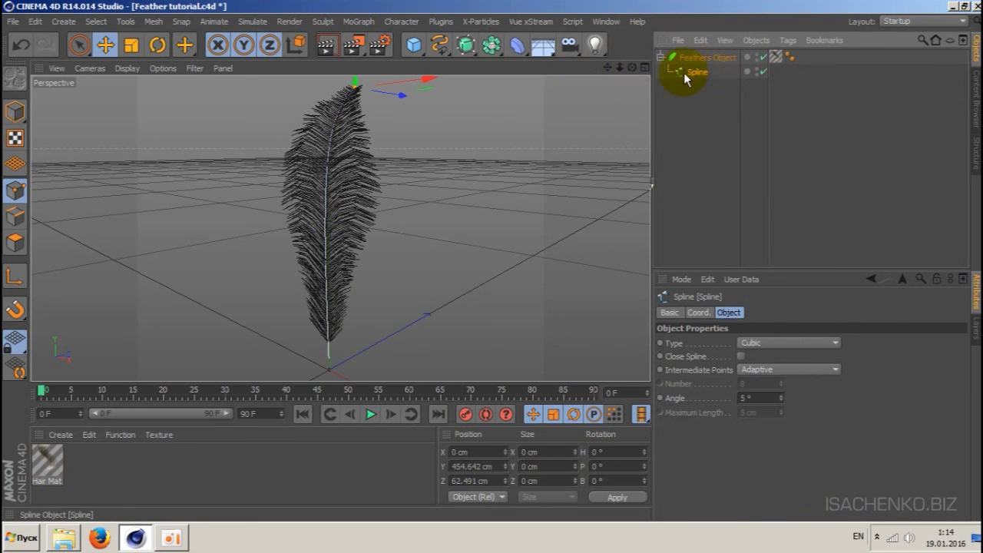
{"action": "left_click", "coordinate": [491, 47]}
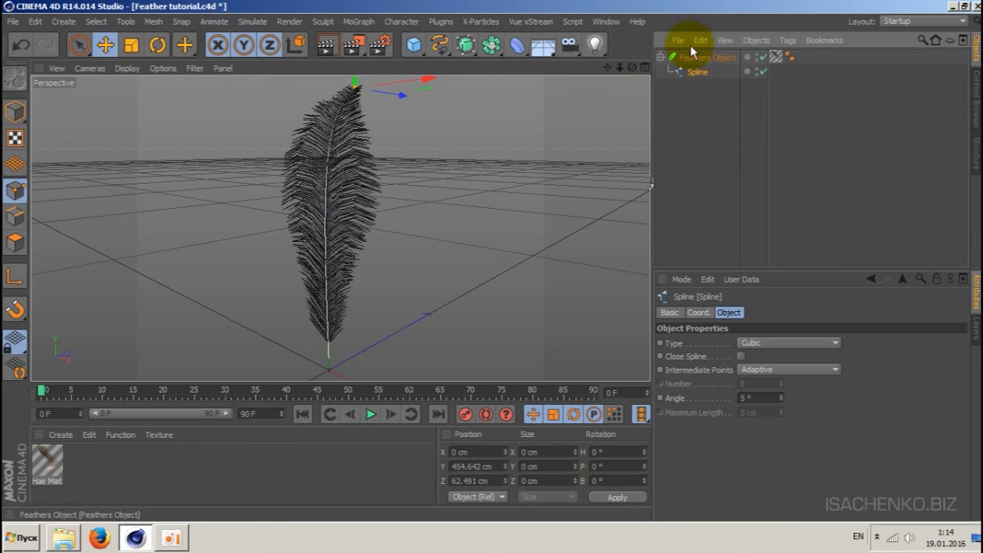
{"action": "left_click", "coordinate": [494, 47]}
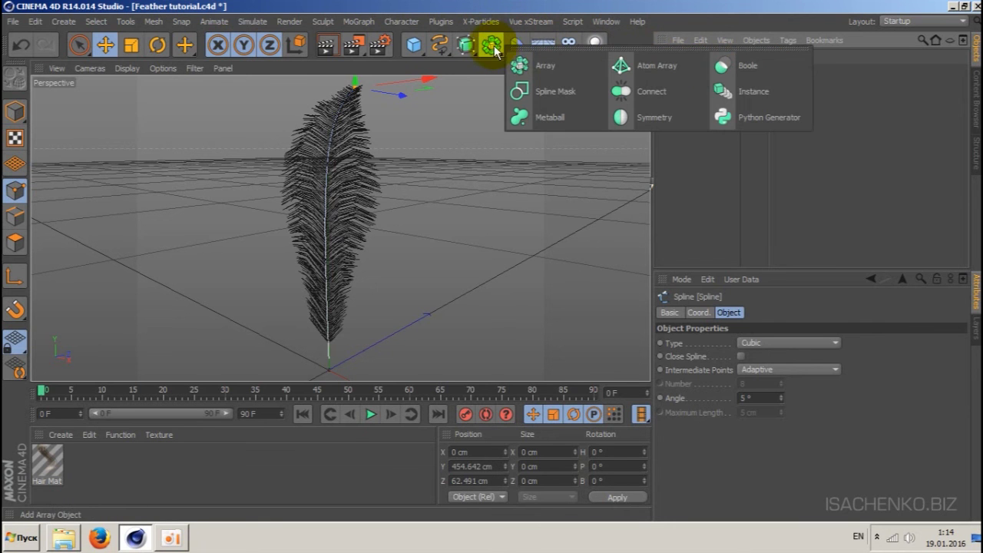
{"action": "left_click", "coordinate": [742, 91]}
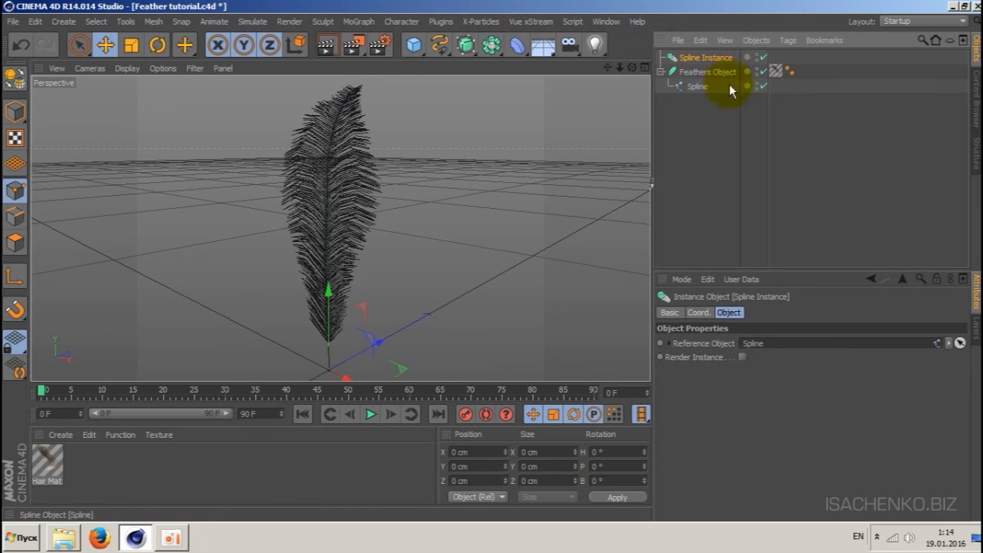
Add a Circle spline with a 0.5 cm radius.
{"action": "left_click", "coordinate": [438, 48]}
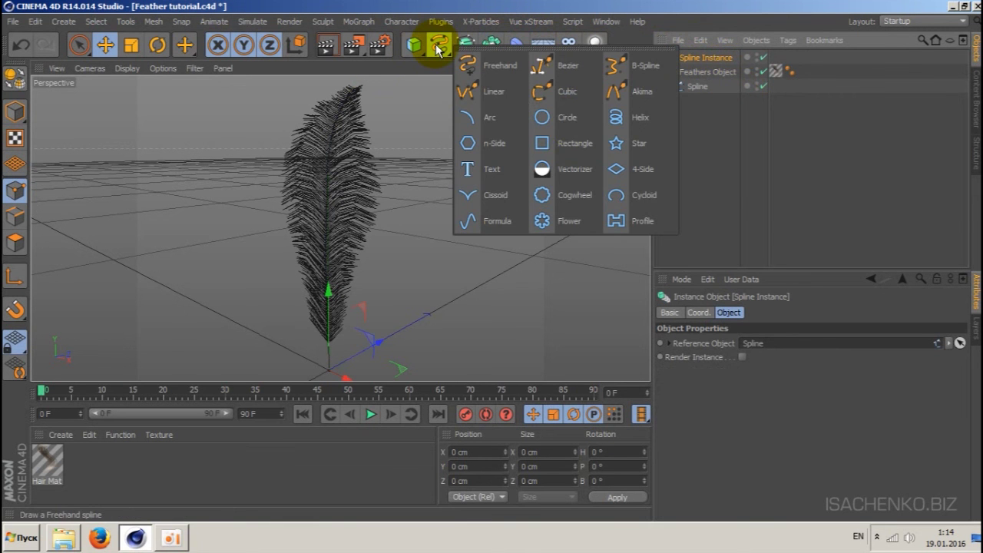
{"action": "left_click", "coordinate": [563, 115]}
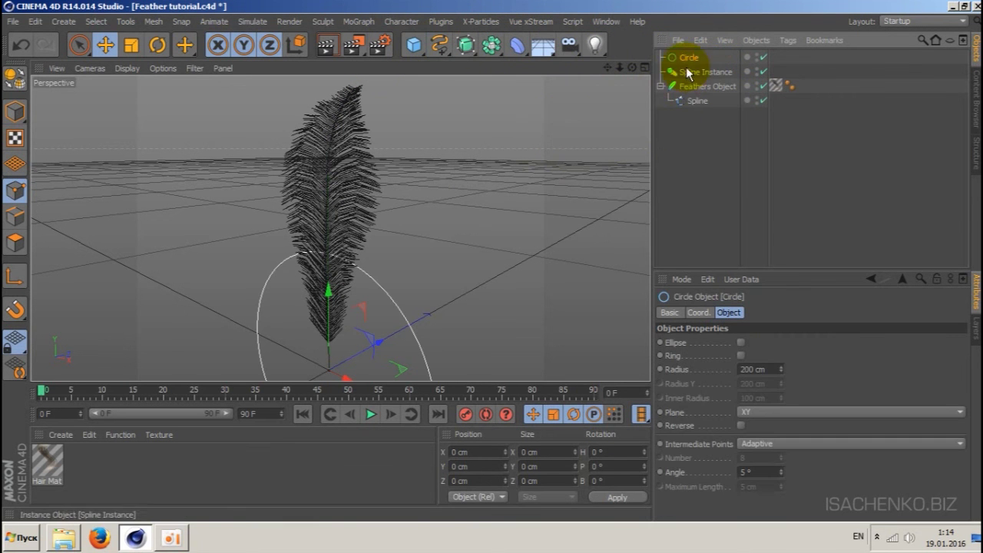
{"action": "double_click", "coordinate": [756, 369]}
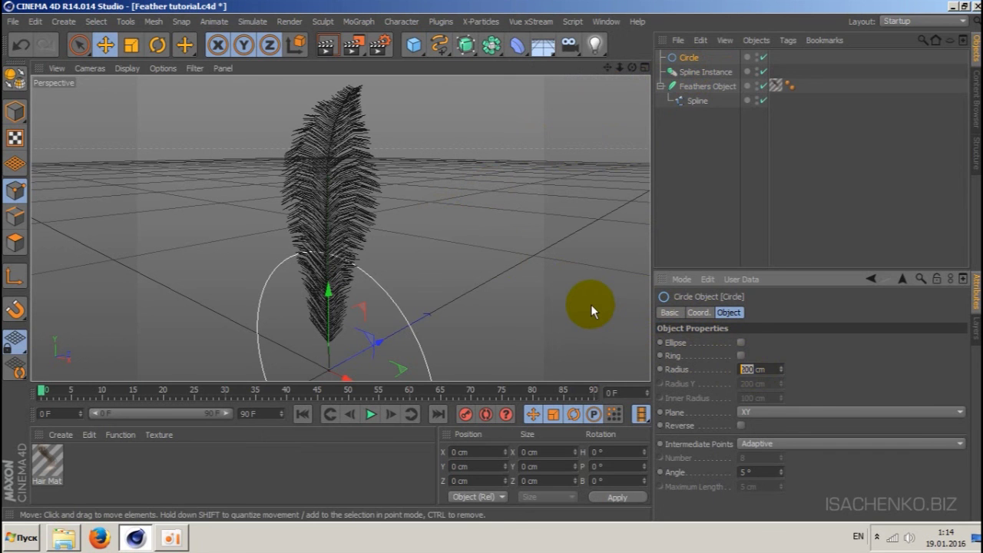
{"action": "type", "text": "0"}
{"action": "type", "text": ".5"}
{"action": "key", "text": "Return"}
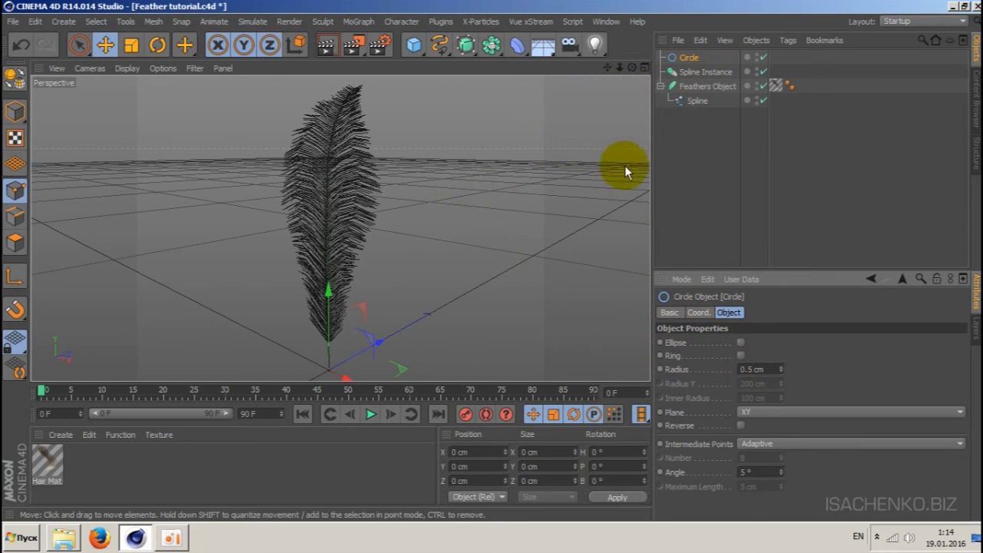
Create a Sweep NURBS with the Circle and Spline Instance nested under it.
{"action": "left_click", "coordinate": [437, 46]}
{"action": "left_click", "coordinate": [466, 44]}
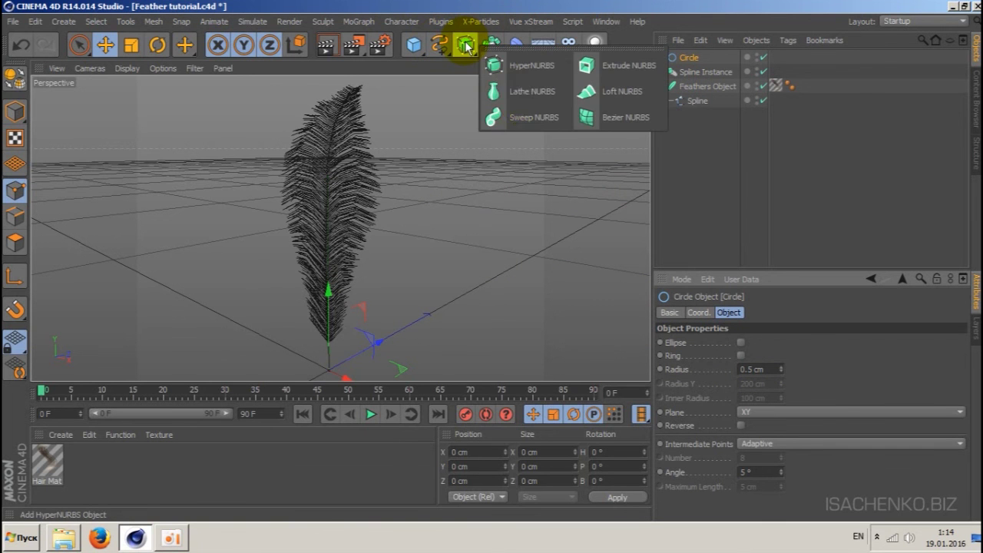
{"action": "left_click", "coordinate": [547, 117]}
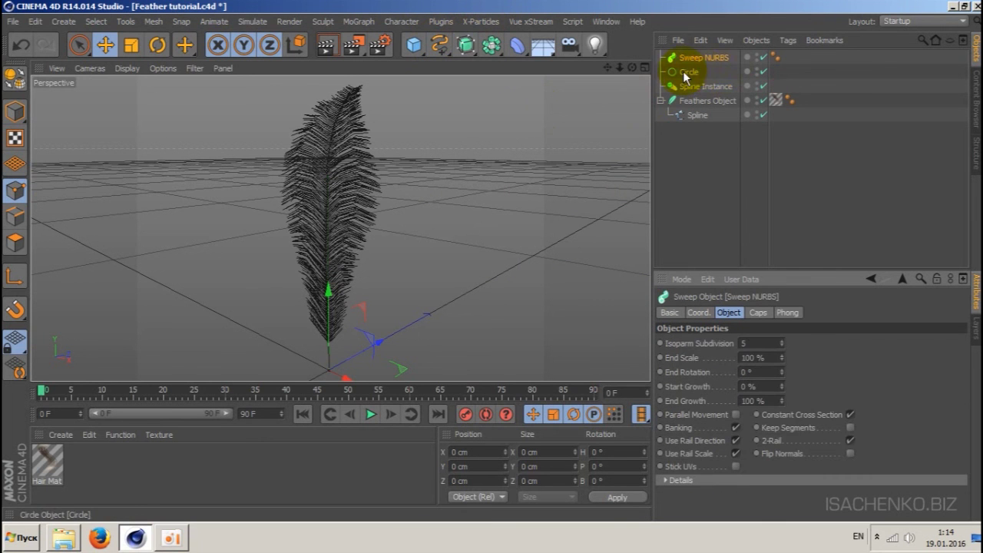
{"action": "left_click", "coordinate": [691, 71]}
{"action": "left_click", "coordinate": [689, 81], "text": "ctrl"}
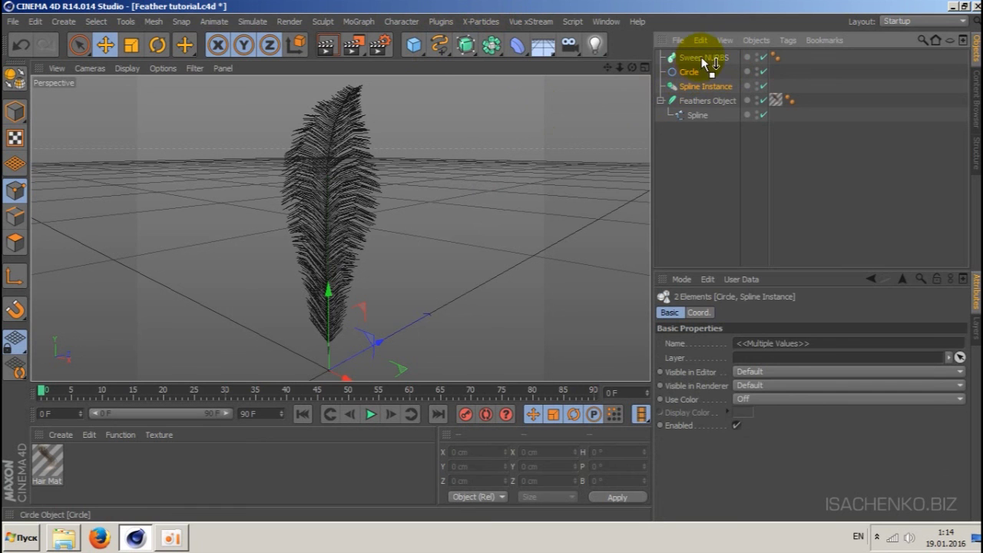
{"action": "left_click_drag", "start_coordinate": [688, 81], "coordinate": [695, 58]}
Change the Circle's radius to 2 cm and inspect the resulting quill.
{"action": "left_click", "coordinate": [697, 71]}
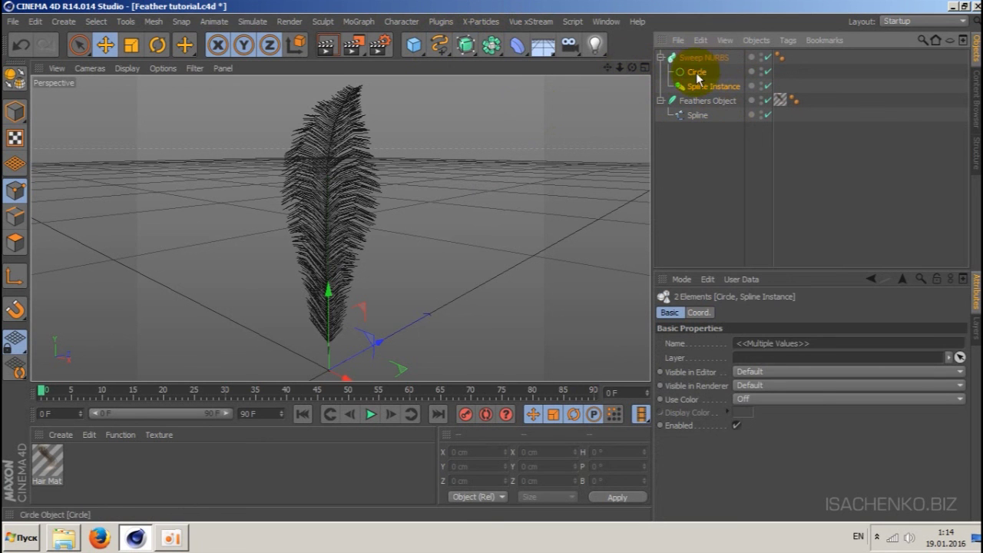
{"action": "left_click_drag", "start_coordinate": [752, 369], "coordinate": [696, 367]}
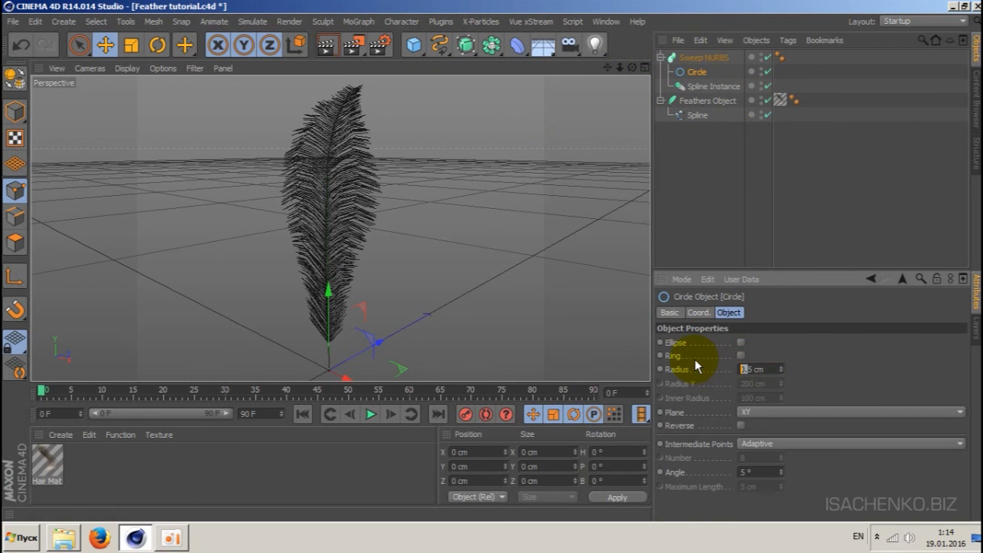
{"action": "key", "text": "BackSpace"}
{"action": "type", "text": "2"}
{"action": "key", "text": "Return"}
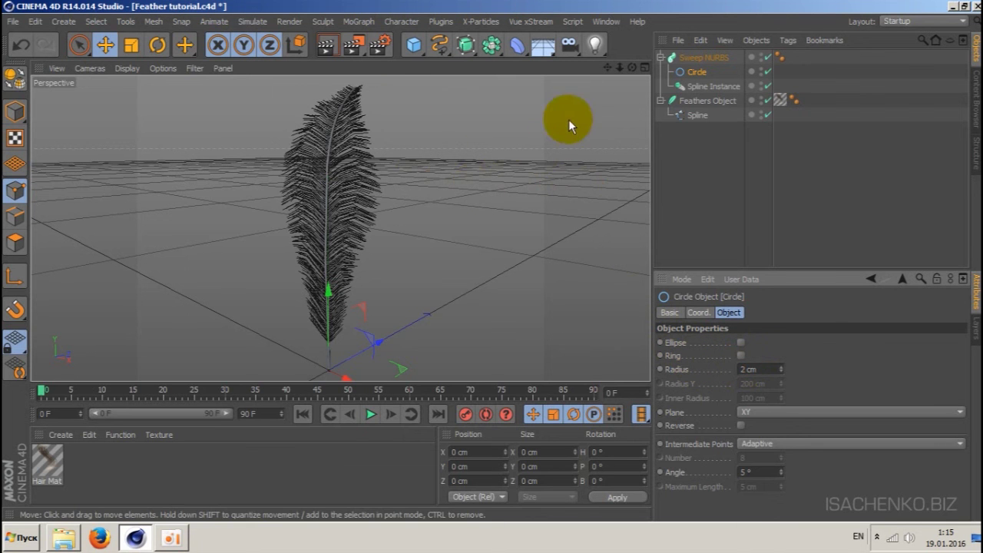
{"action": "left_click_drag", "start_coordinate": [619, 67], "coordinate": [645, 85]}
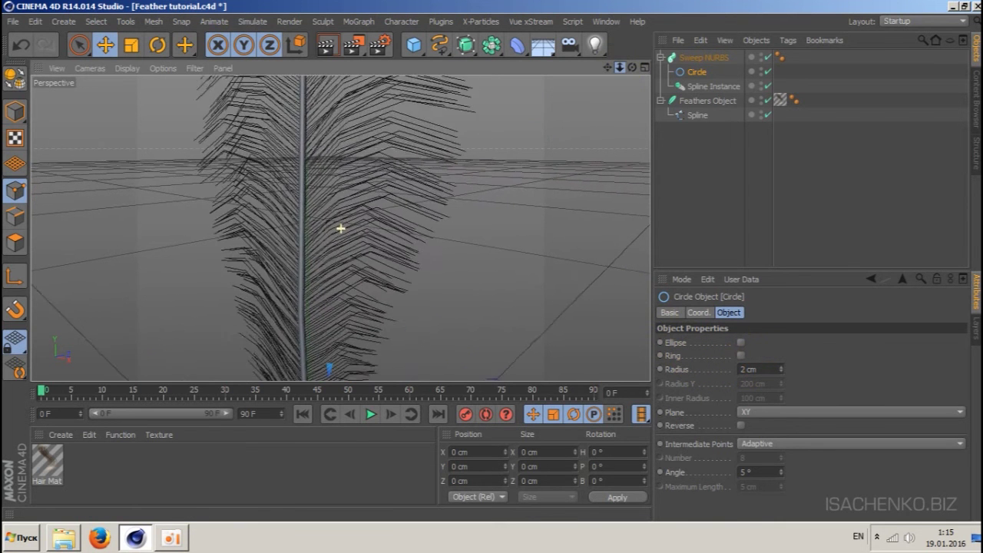
{"action": "left_click_drag", "start_coordinate": [340, 228], "coordinate": [411, 132]}
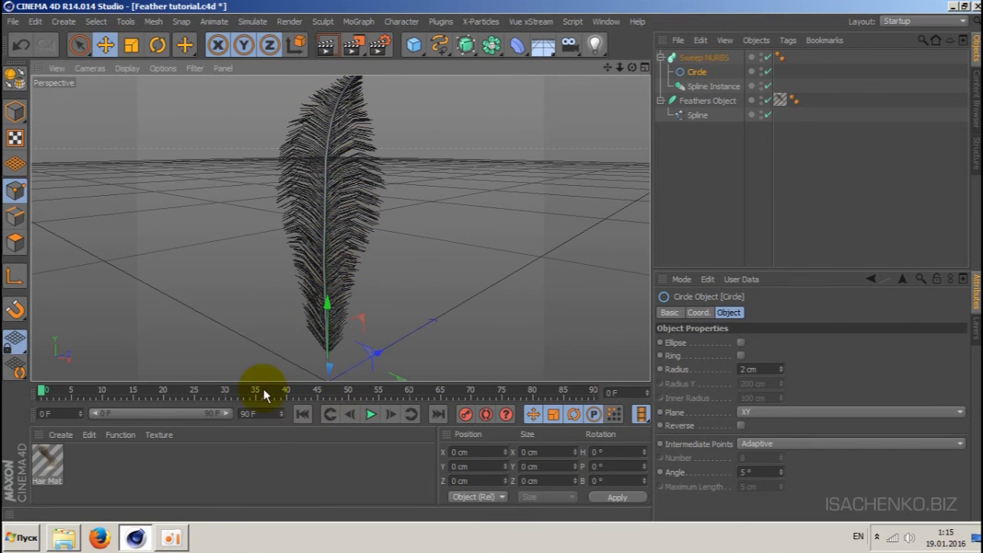
Apply a new default Mat material to the Sweep NURBS quill and test-render the feather.
{"action": "double_click", "coordinate": [131, 467]}
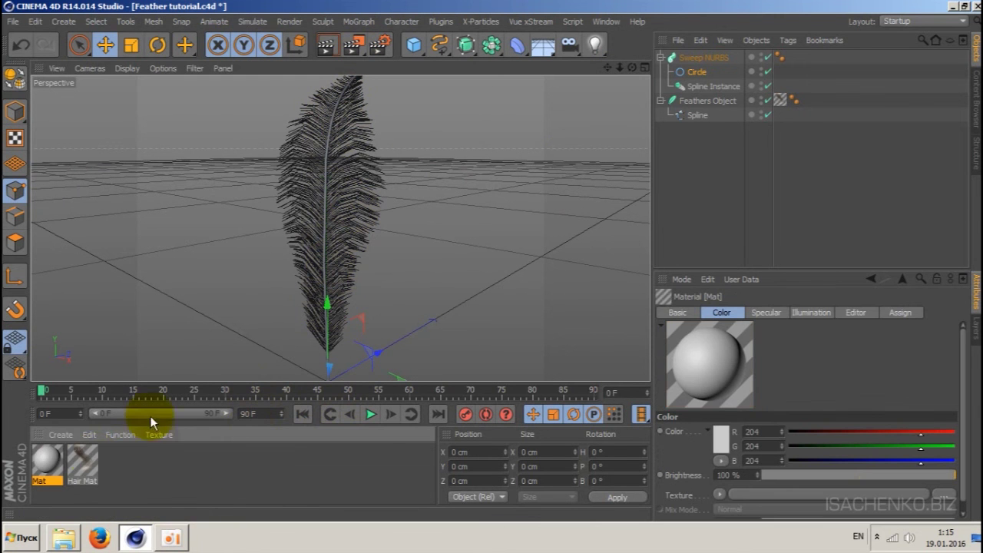
{"action": "double_click", "coordinate": [47, 461]}
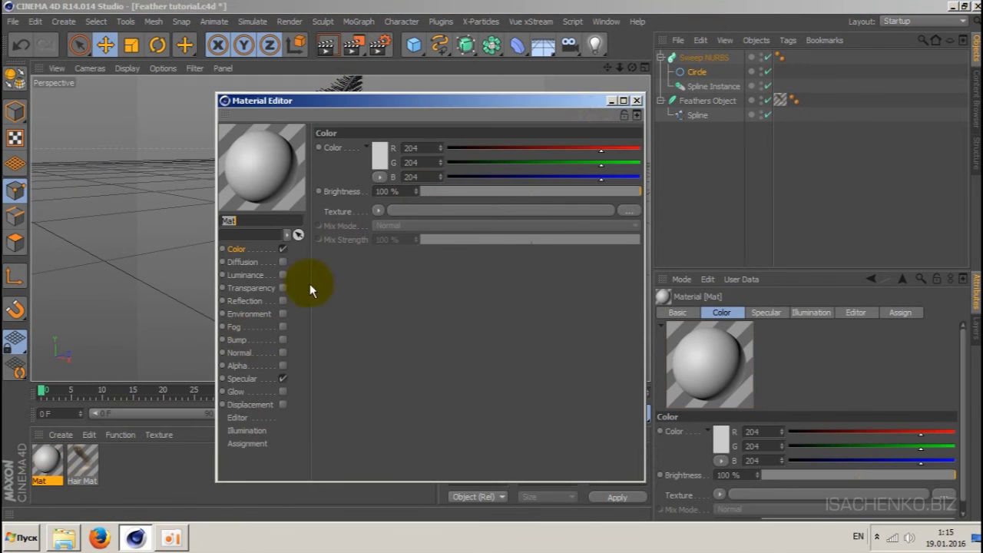
{"action": "left_click", "coordinate": [637, 101]}
{"action": "mouse_move", "coordinate": [47, 470]}
{"action": "left_mouse_down"}
{"action": "mouse_move", "coordinate": [684, 145]}
{"action": "mouse_move", "coordinate": [706, 84]}
{"action": "mouse_move", "coordinate": [703, 64]}
{"action": "left_mouse_up"}
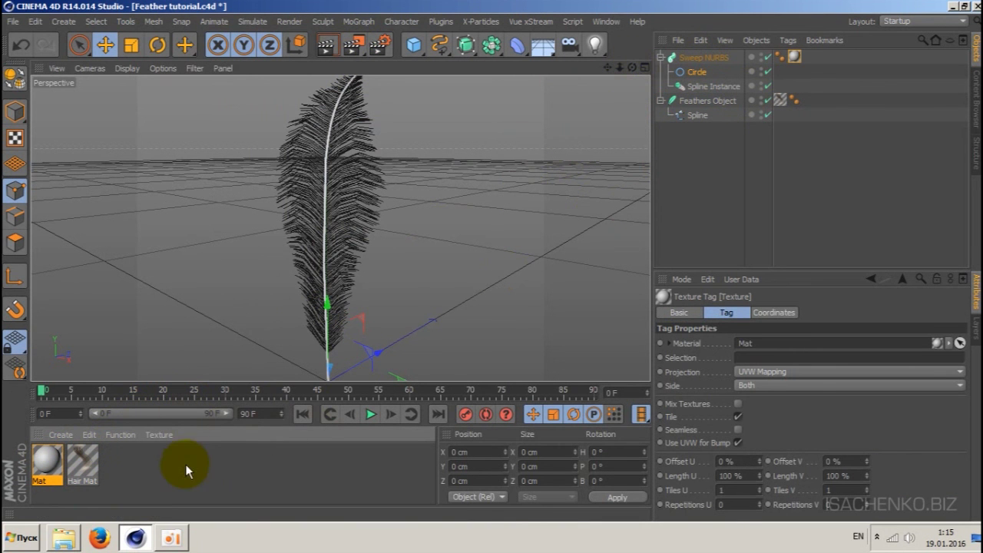
{"action": "left_click", "coordinate": [352, 44]}
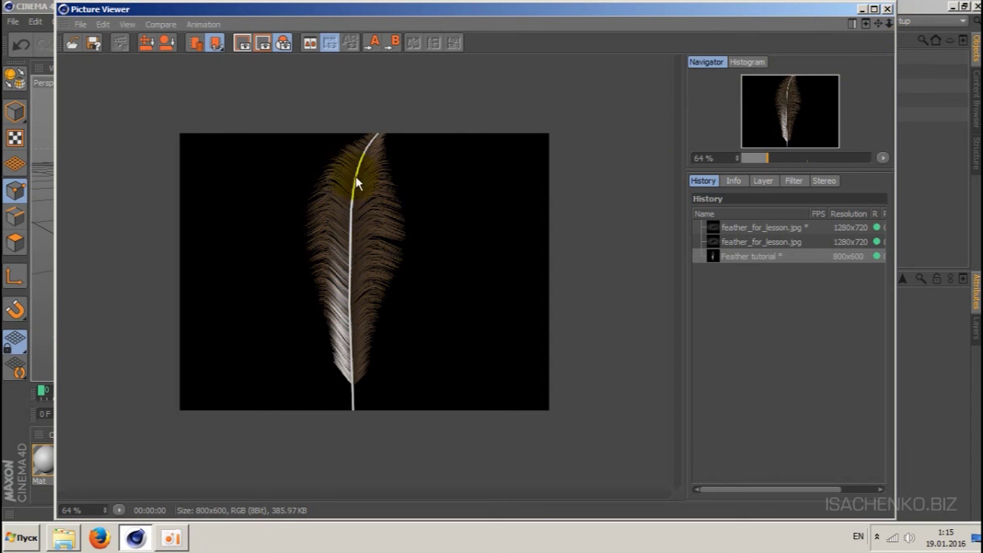
{"action": "left_click", "coordinate": [886, 9]}
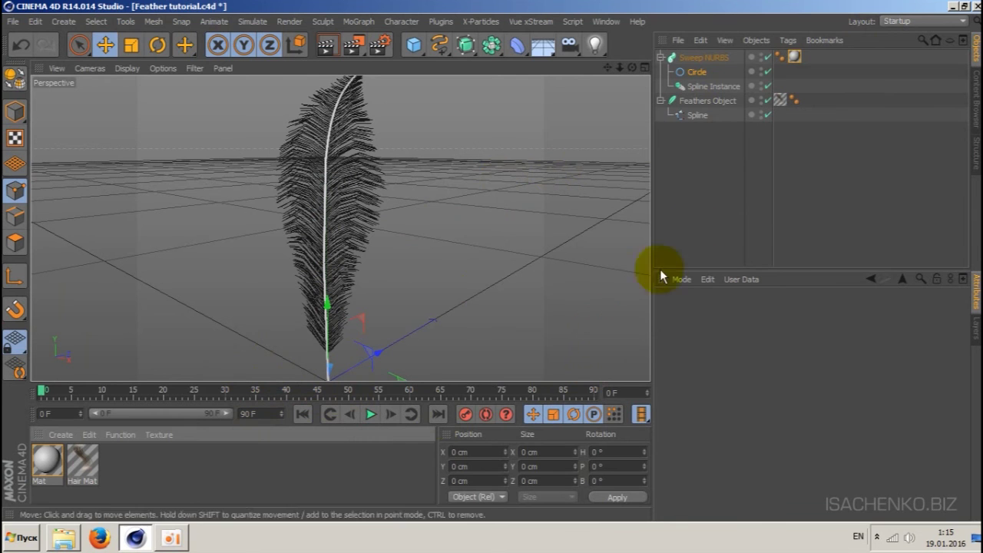
In Hair Mat's Thickness channel, set Root to 0.1 cm and Tip to 0.05 cm.
{"action": "left_click", "coordinate": [83, 461]}
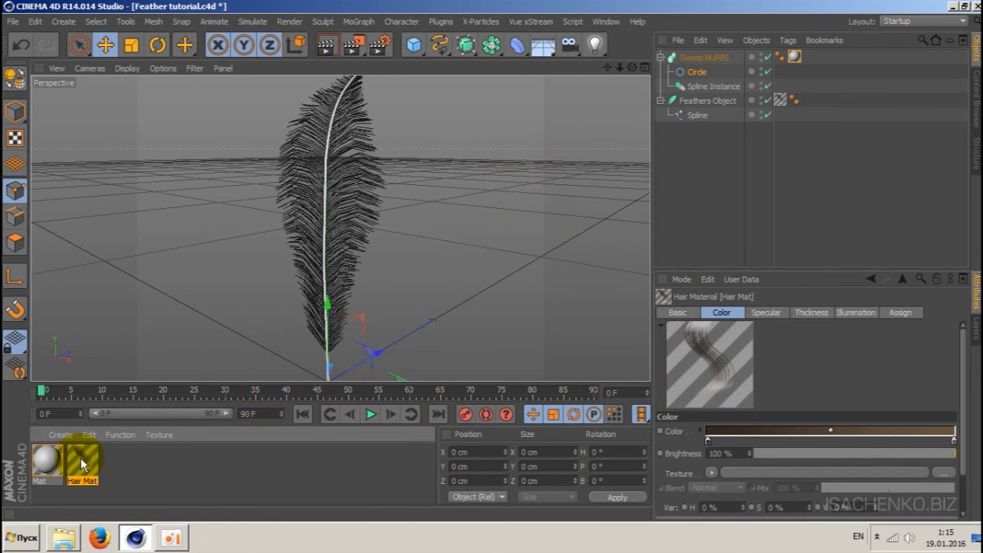
{"action": "double_click", "coordinate": [81, 458]}
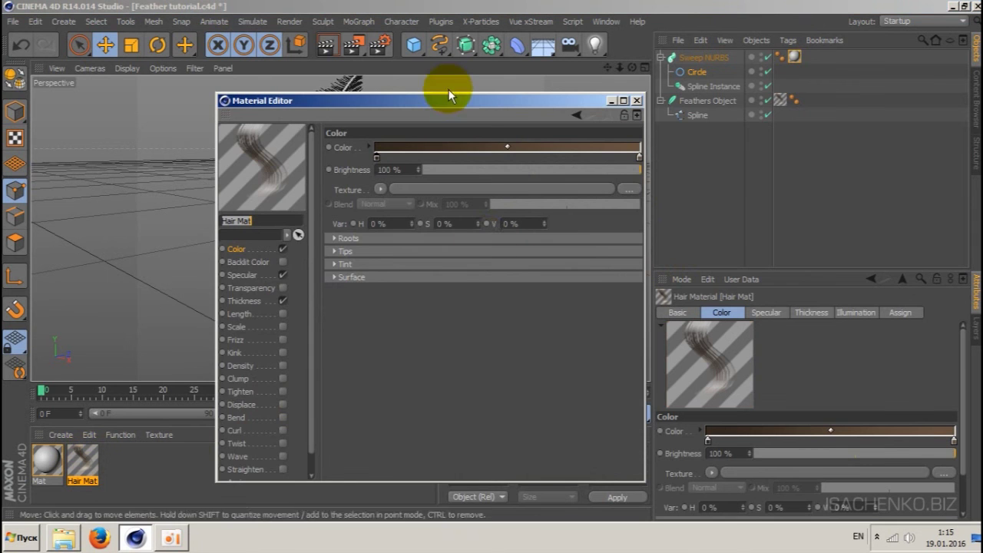
{"action": "left_click_drag", "start_coordinate": [446, 98], "coordinate": [705, 104]}
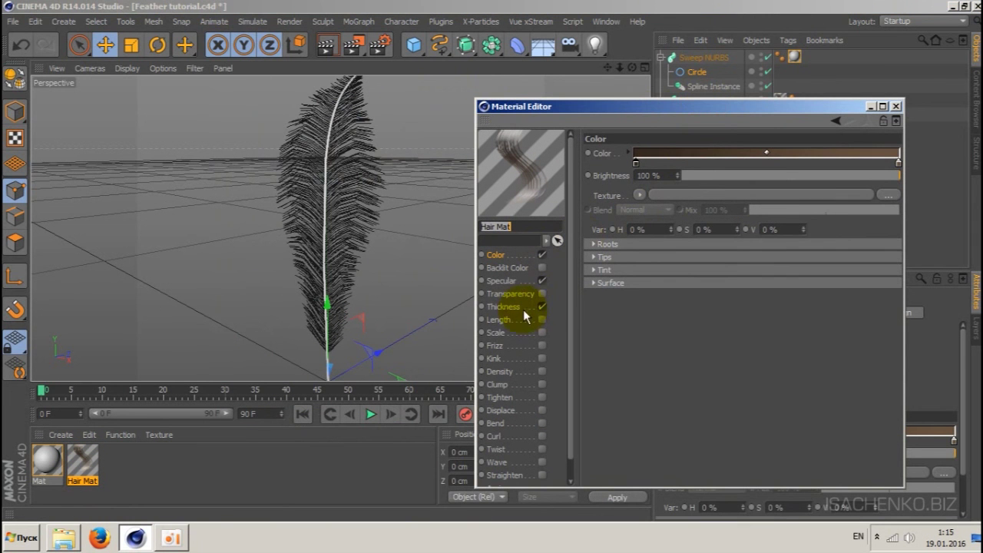
{"action": "left_click", "coordinate": [504, 307]}
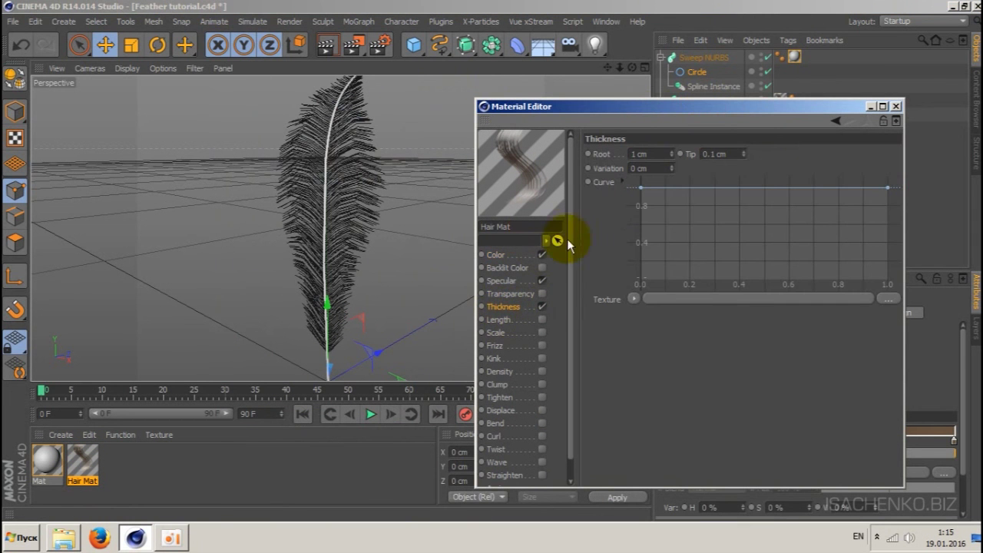
{"action": "left_click", "coordinate": [635, 154]}
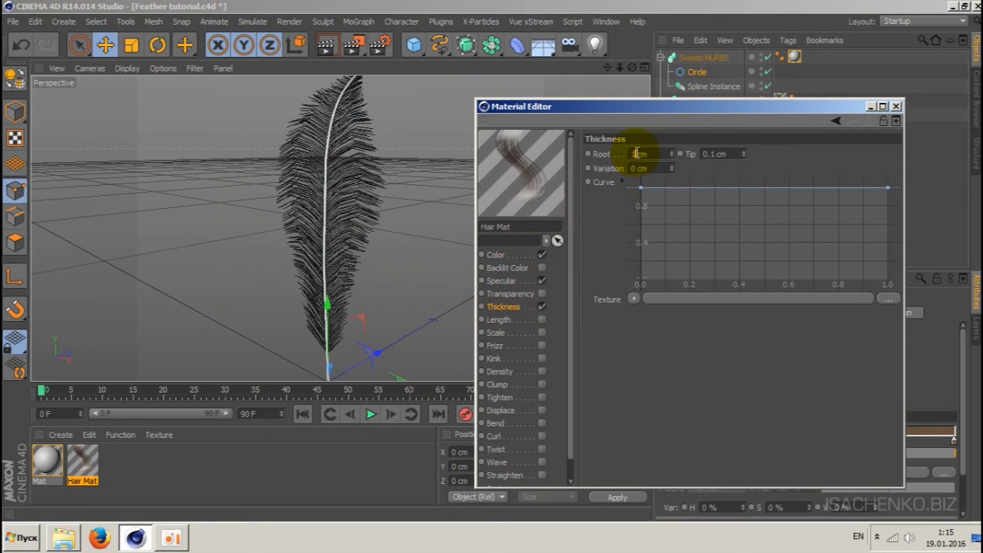
{"action": "type", "text": "0.1"}
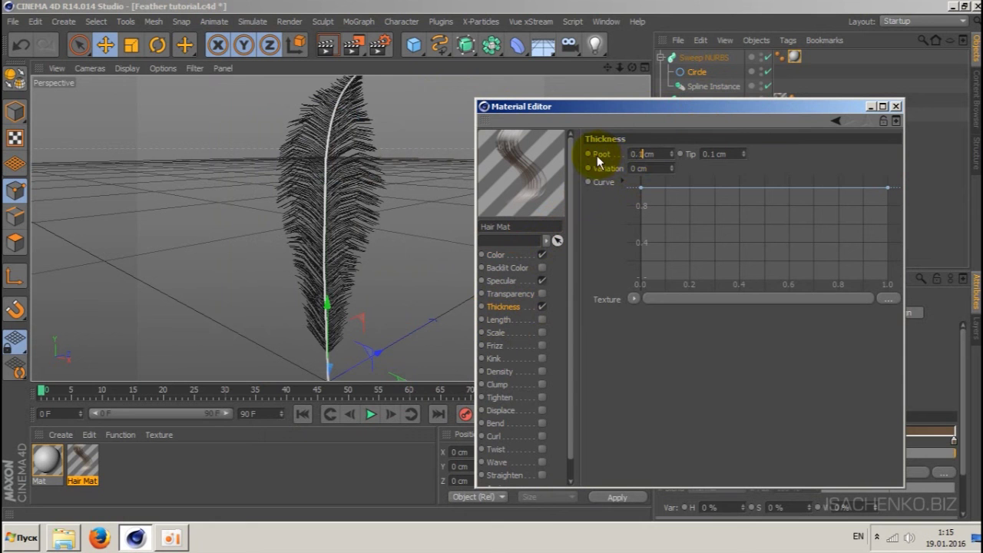
{"action": "key", "text": "Return"}
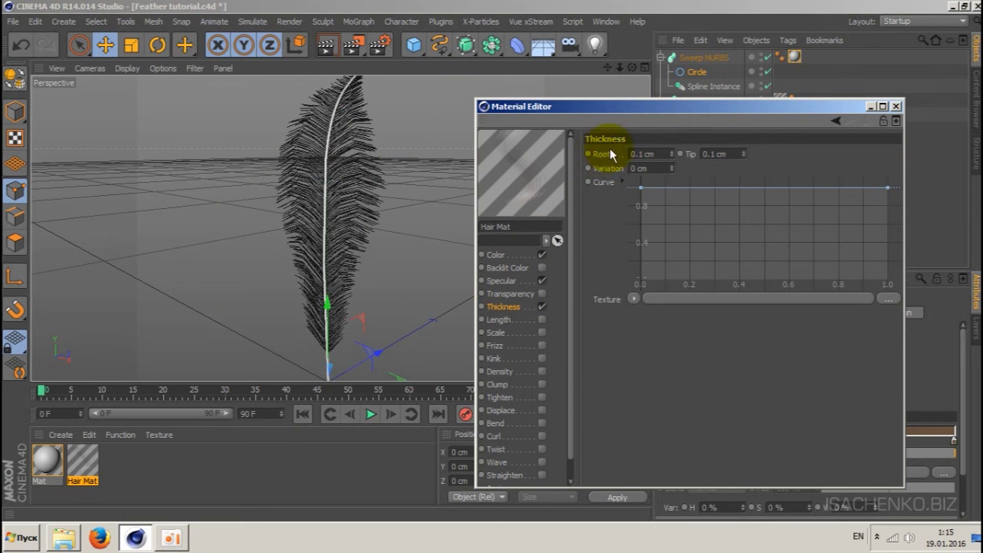
{"action": "double_click", "coordinate": [716, 153]}
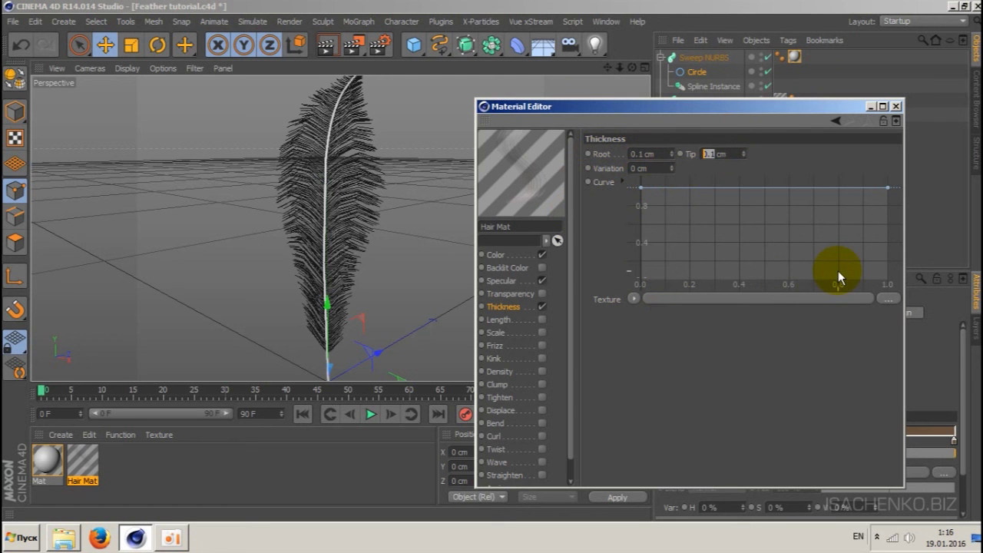
{"action": "type", "text": "0."}
{"action": "type", "text": "05"}
{"action": "key", "text": "Return"}
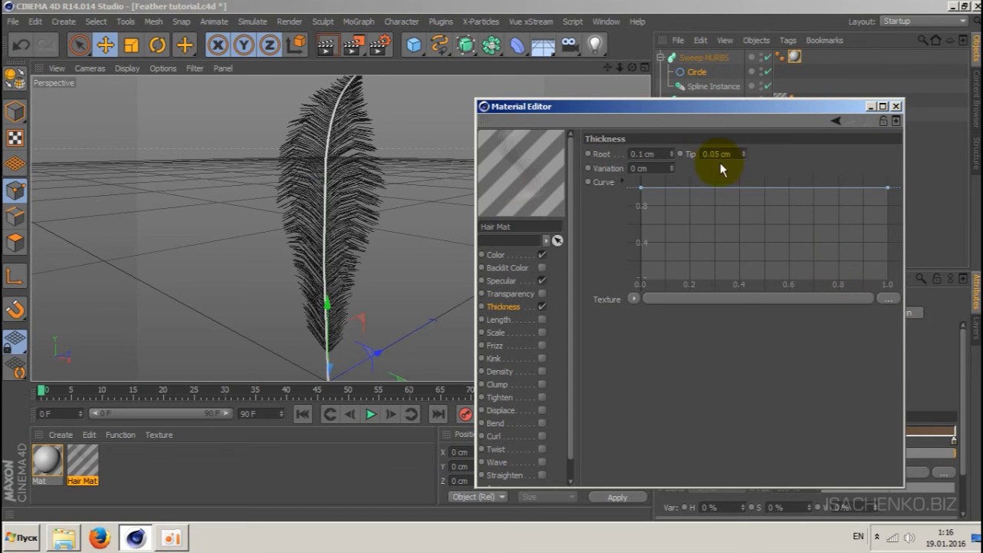
{"action": "left_click", "coordinate": [496, 254]}
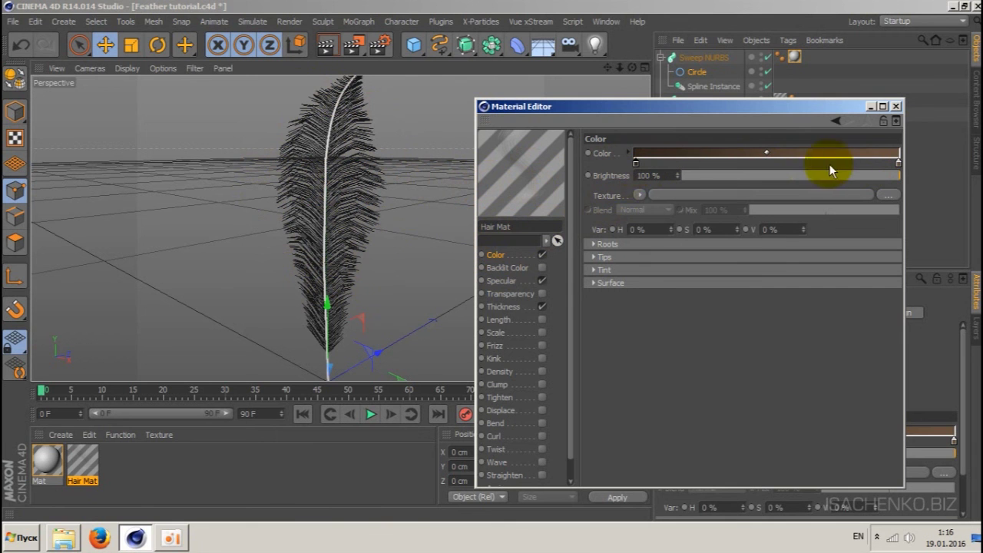
{"action": "left_click", "coordinate": [638, 197]}
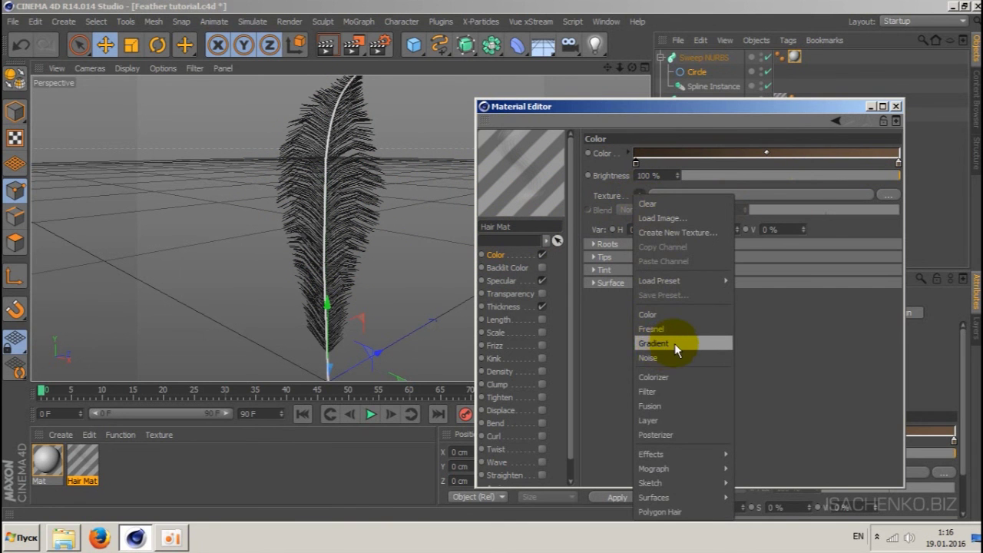
Load a Gradient texture into Hair Mat's colour and set its type to 2D - V.
{"action": "left_click", "coordinate": [674, 343]}
{"action": "left_click", "coordinate": [650, 224]}
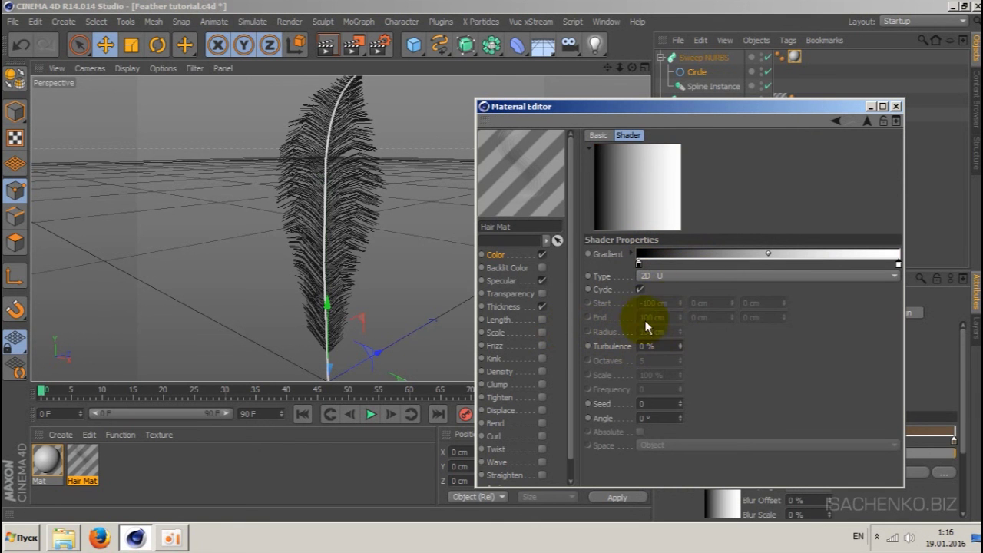
{"action": "left_click", "coordinate": [758, 276]}
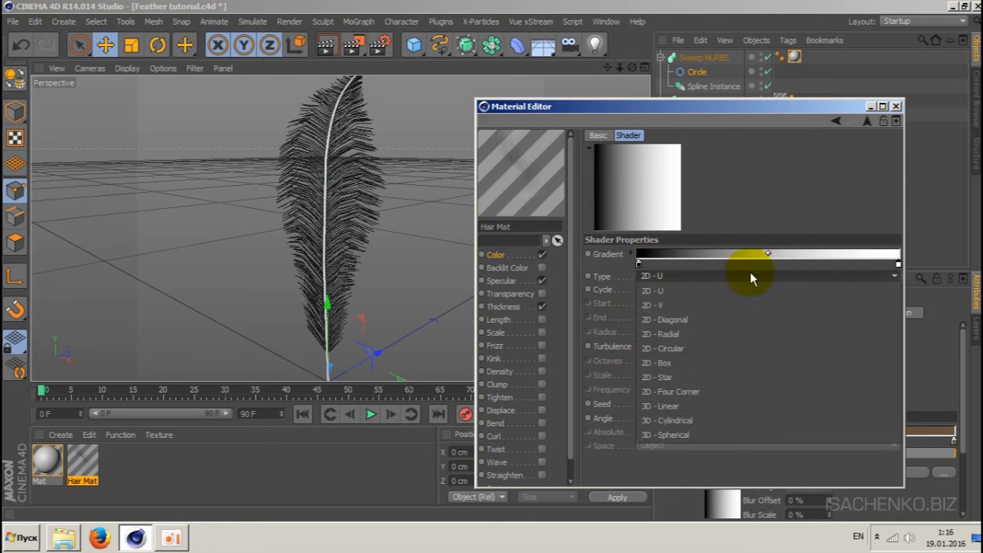
{"action": "left_click", "coordinate": [684, 305]}
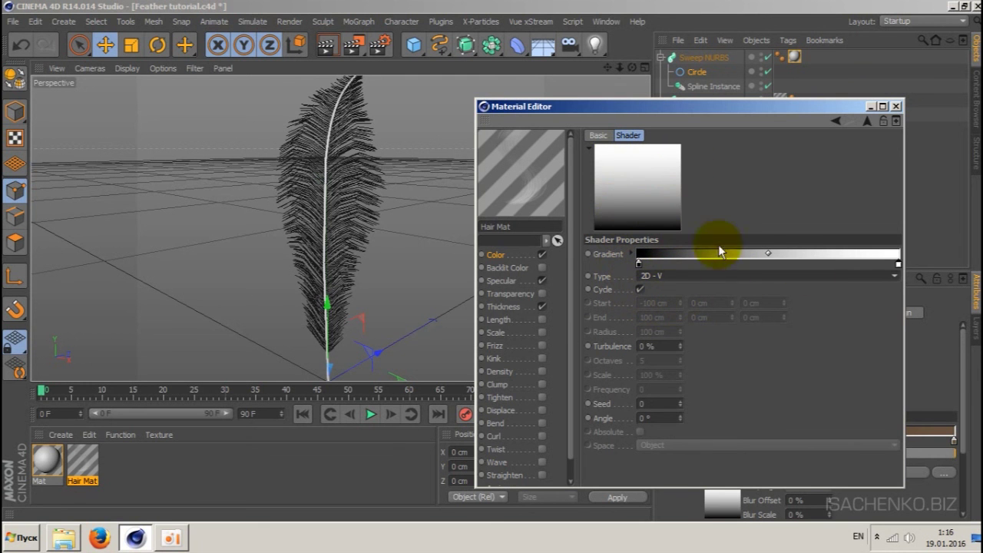
Darken the gradient's light end to grey and readjust the dark knot at the start.
{"action": "double_click", "coordinate": [898, 265]}
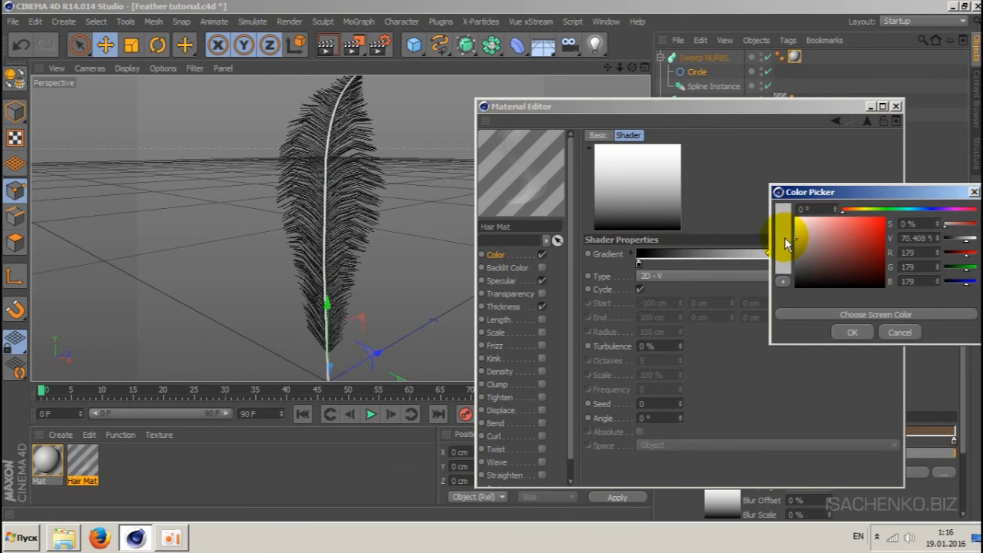
{"action": "left_click_drag", "start_coordinate": [785, 242], "coordinate": [781, 247]}
{"action": "left_click", "coordinate": [850, 333]}
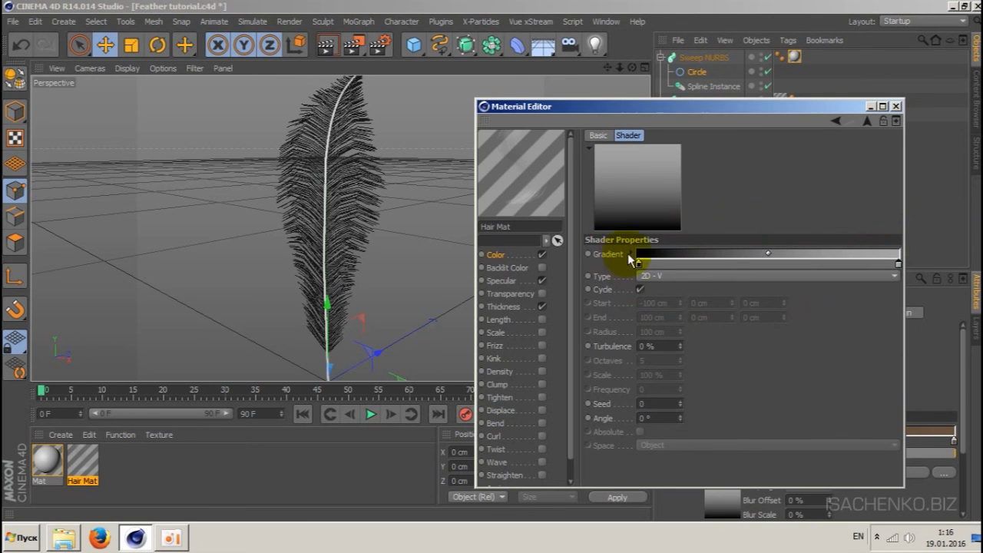
{"action": "mouse_move", "coordinate": [638, 263]}
{"action": "left_mouse_down"}
{"action": "mouse_move", "coordinate": [680, 266]}
{"action": "mouse_move", "coordinate": [668, 266]}
{"action": "left_mouse_up"}
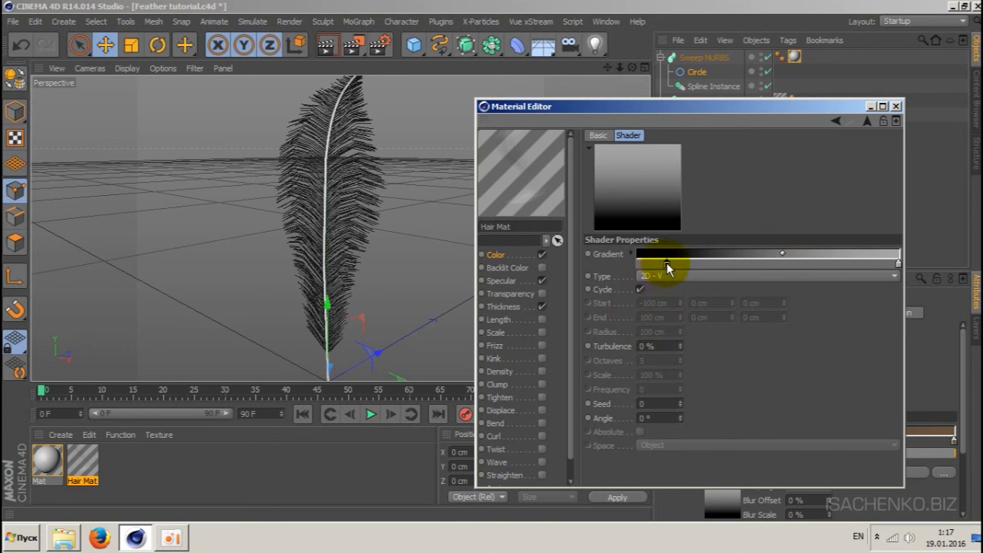
{"action": "left_click_drag", "start_coordinate": [666, 263], "coordinate": [638, 262]}
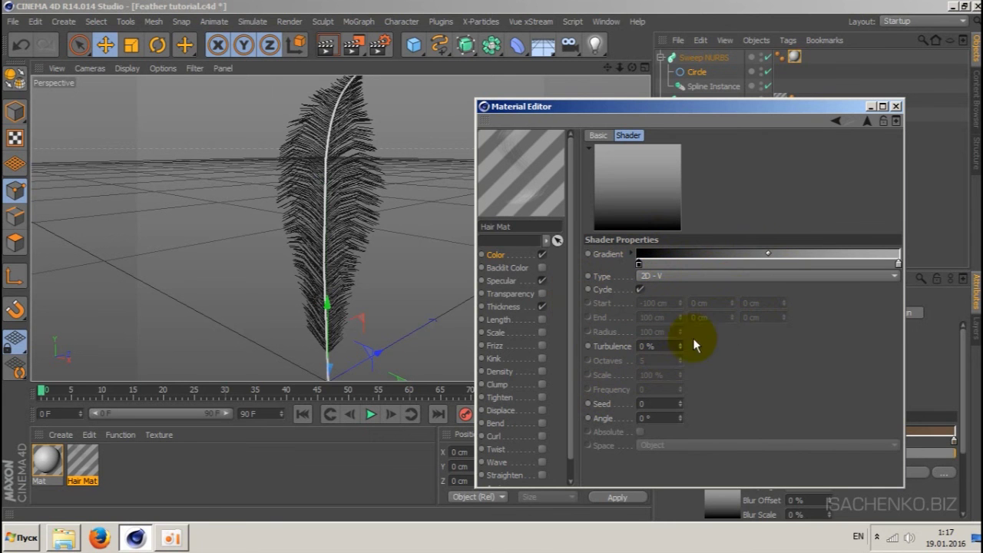
{"action": "left_click", "coordinate": [871, 107]}
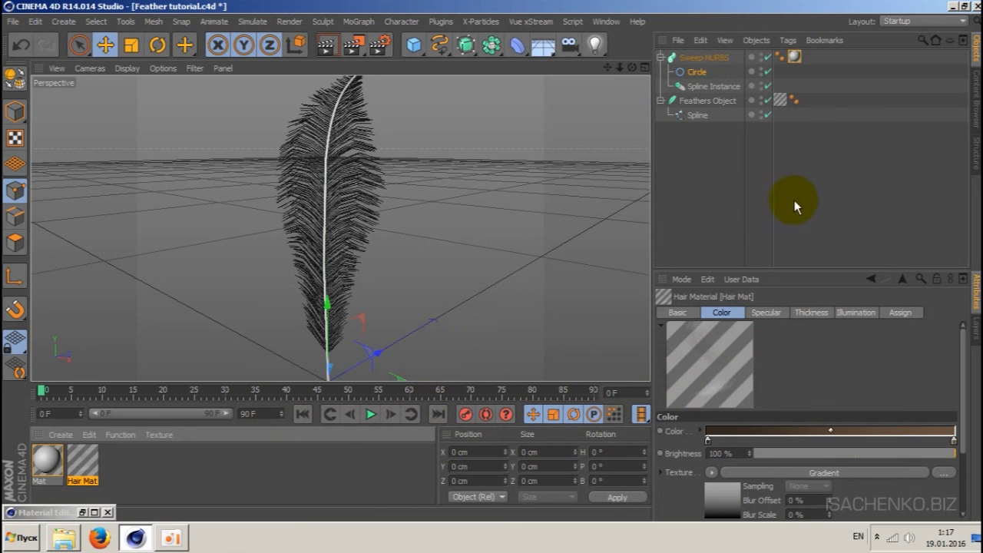
Switch the Hair Mat tag's Hair UVs from Symmetrical to Feather and render the viewport.
{"action": "left_click", "coordinate": [780, 100]}
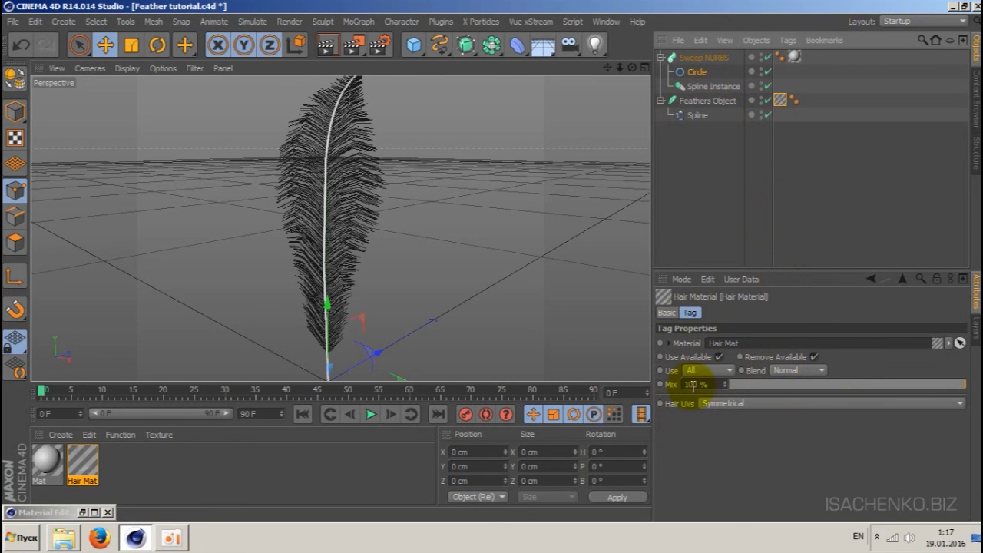
{"action": "left_click", "coordinate": [775, 403]}
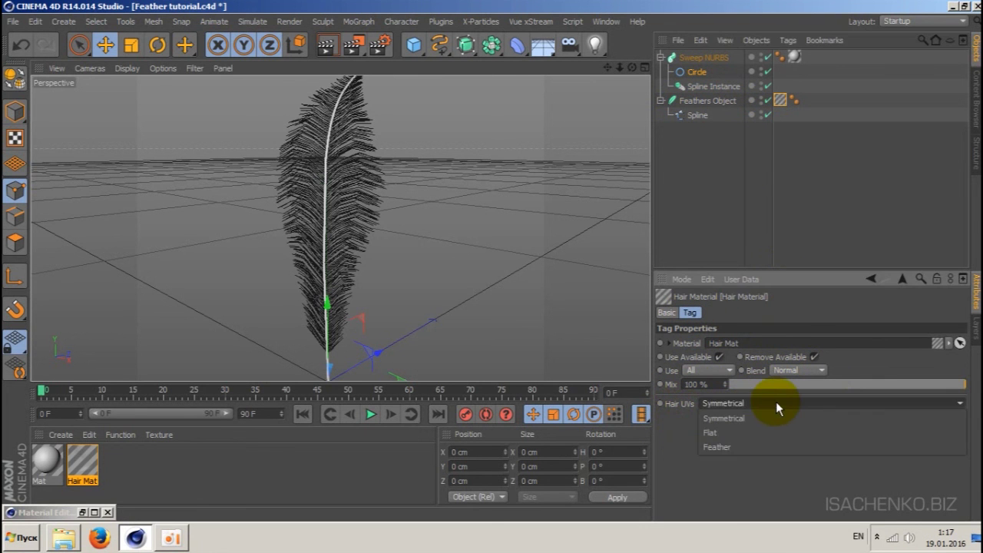
{"action": "left_click", "coordinate": [759, 447]}
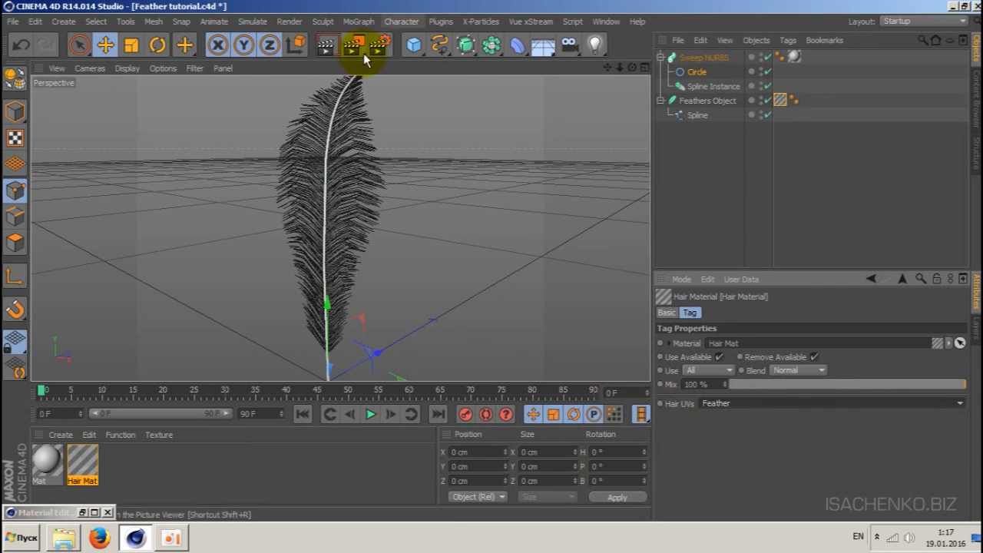
{"action": "left_click", "coordinate": [326, 48]}
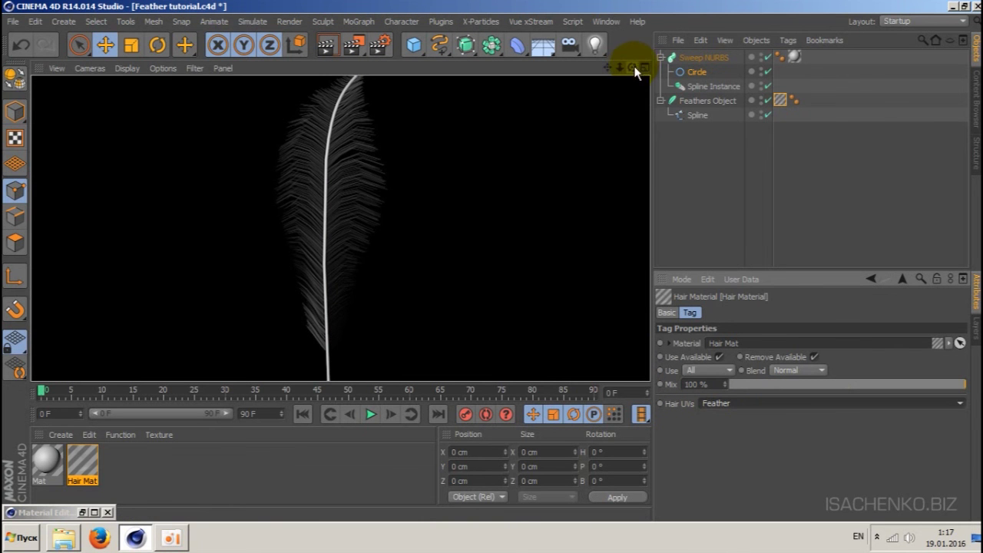
{"action": "left_click_drag", "start_coordinate": [632, 68], "coordinate": [620, 69]}
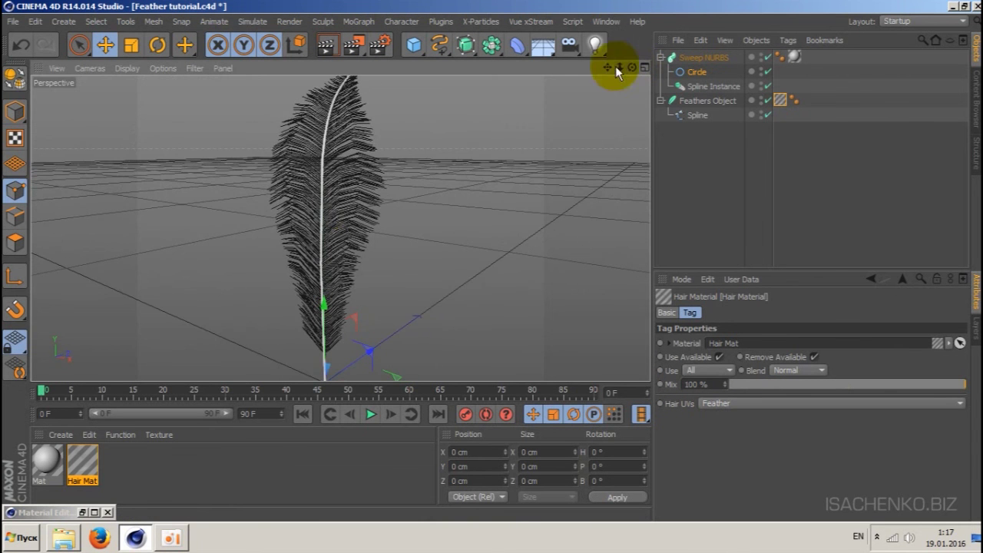
{"action": "scroll", "coordinate": [340, 226], "scroll_direction": "up", "scroll_amount": 3}
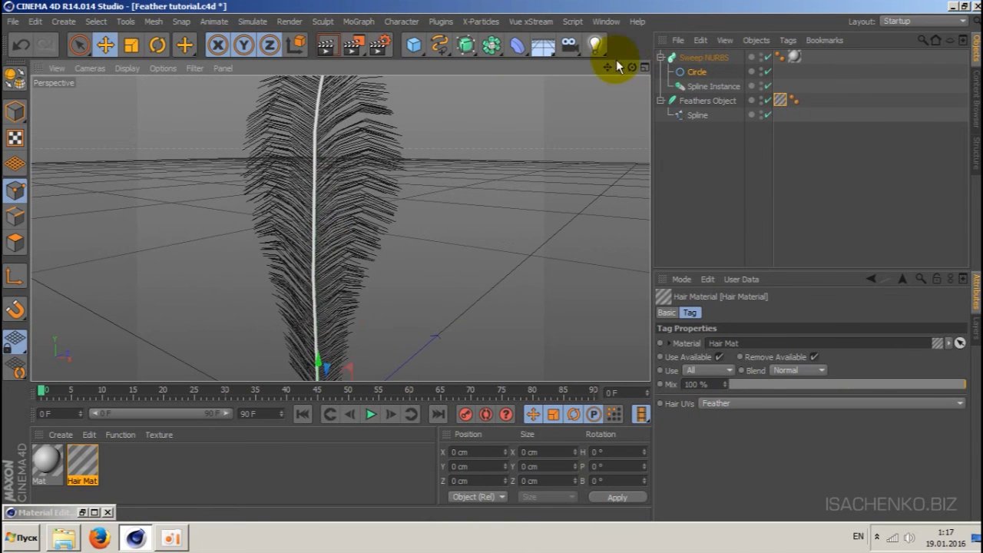
{"action": "left_click_drag", "start_coordinate": [620, 72], "coordinate": [568, 68]}
{"action": "left_click", "coordinate": [359, 52]}
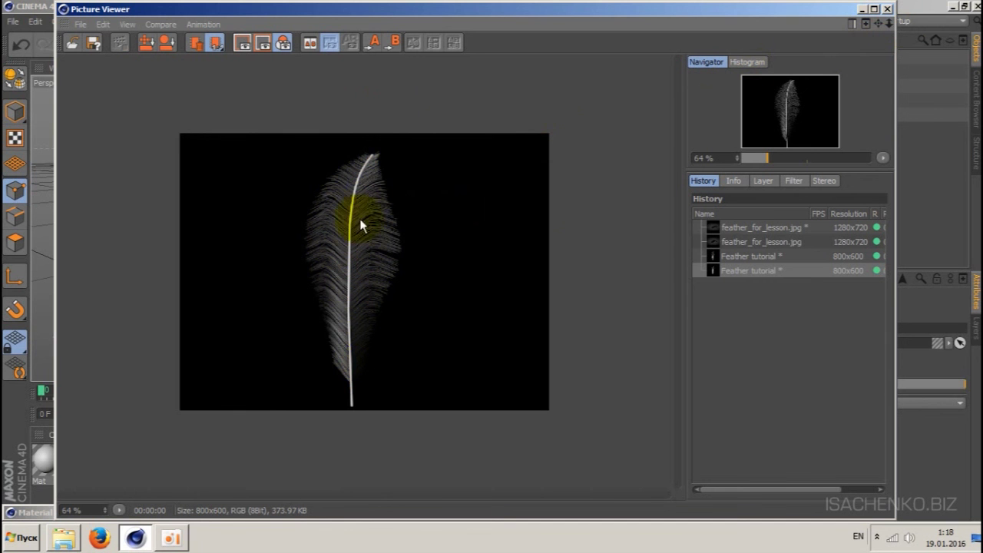
{"action": "left_click", "coordinate": [886, 9]}
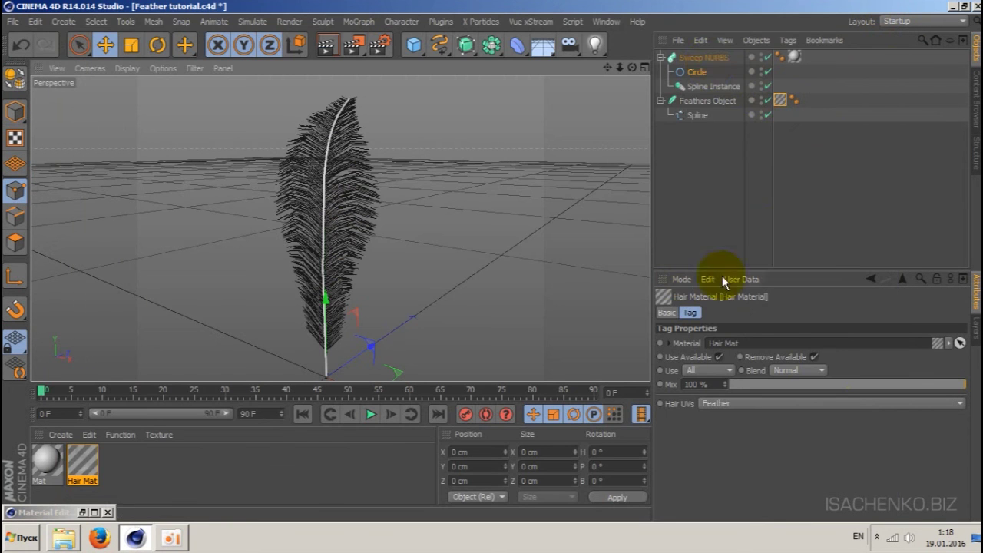
Set the Feathers Object's Editor LOD to 100 % and barb Segments to 18, then render the view.
{"action": "left_click", "coordinate": [704, 100]}
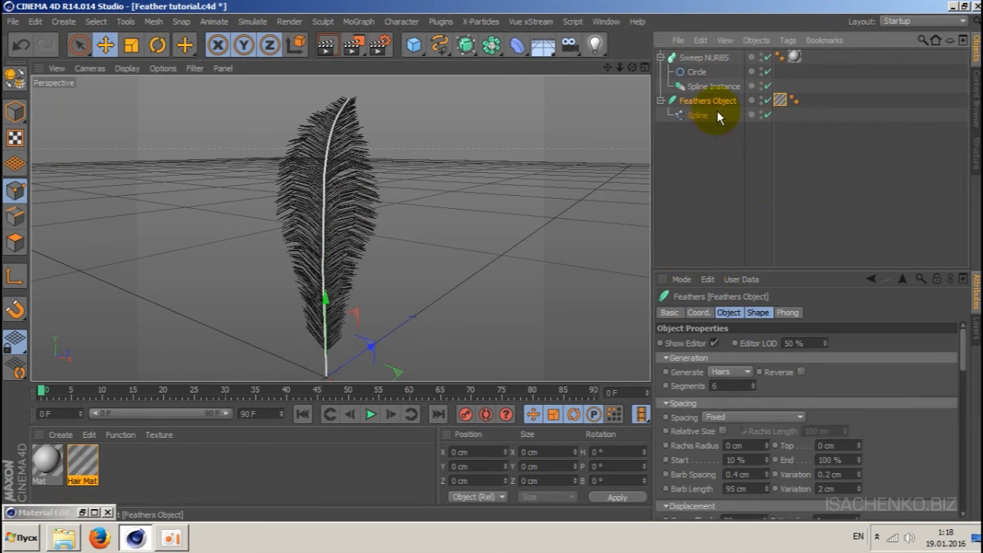
{"action": "left_click", "coordinate": [798, 344]}
{"action": "type", "text": "100"}
{"action": "key", "text": "Return"}
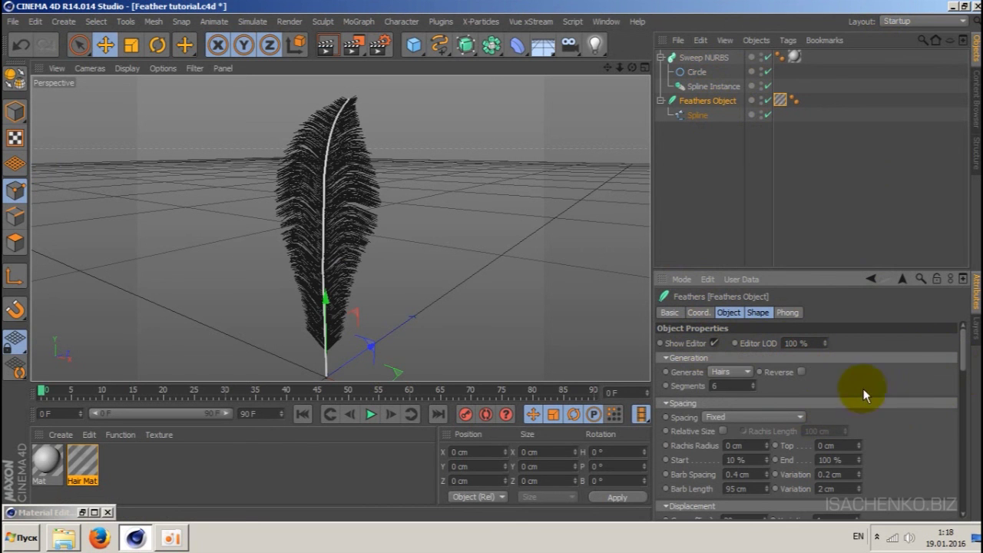
{"action": "left_click", "coordinate": [721, 386]}
{"action": "type", "text": "1"}
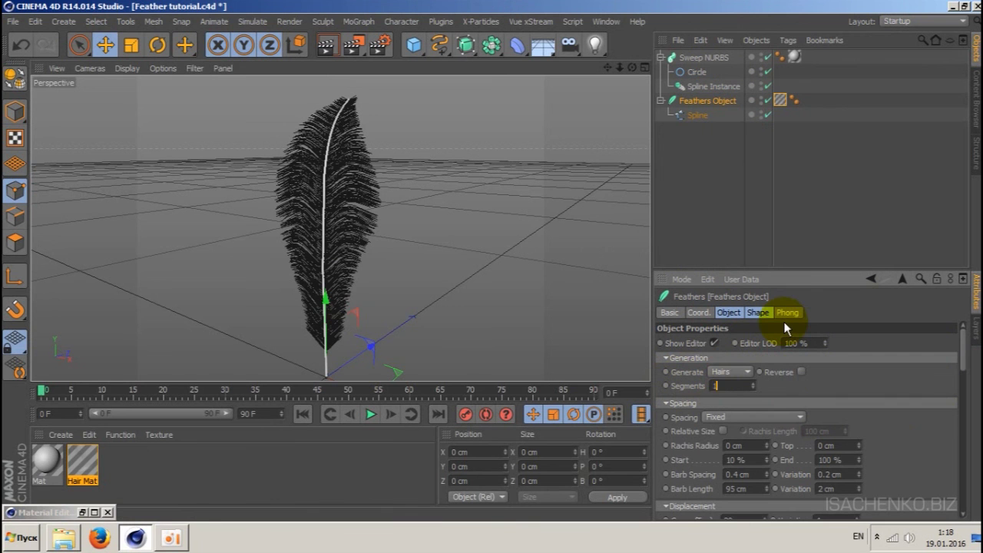
{"action": "type", "text": "2"}
{"action": "key", "text": "Return"}
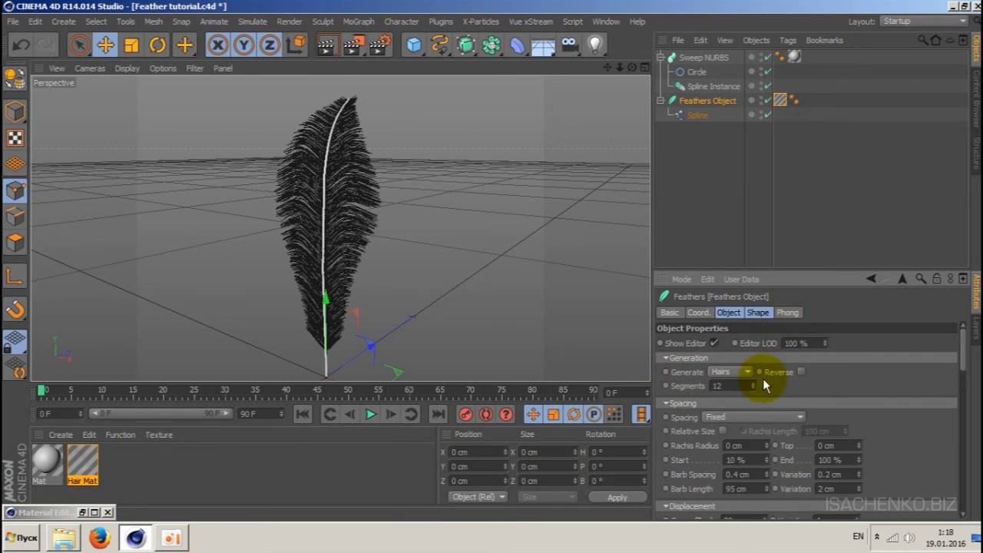
{"action": "left_click", "coordinate": [718, 386]}
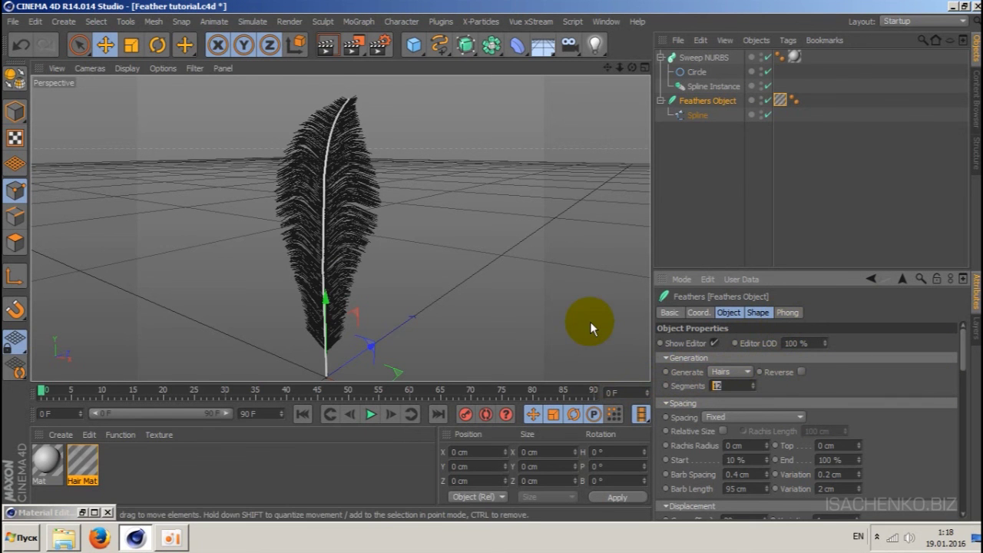
{"action": "type", "text": "1"}
{"action": "type", "text": "8"}
{"action": "key", "text": "Return"}
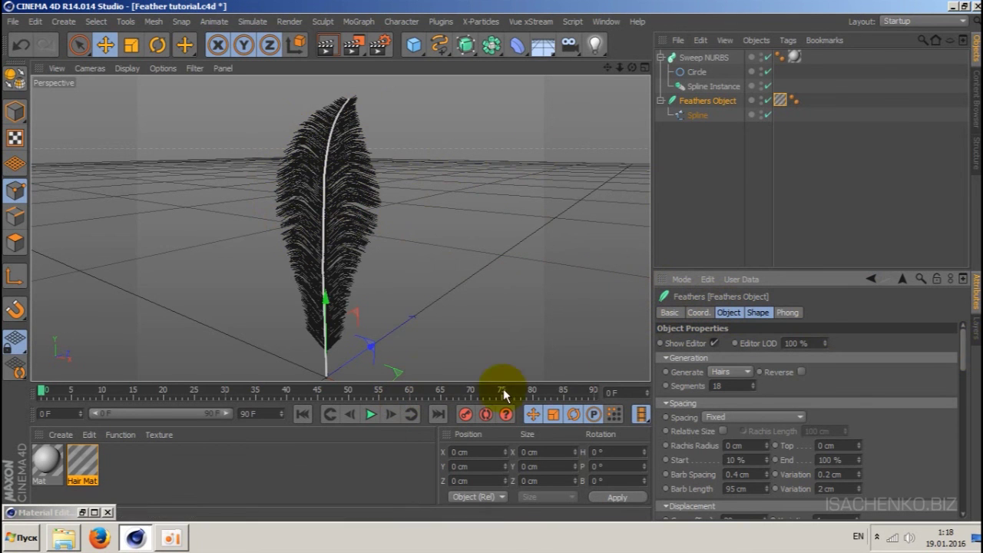
{"action": "left_click", "coordinate": [326, 45]}
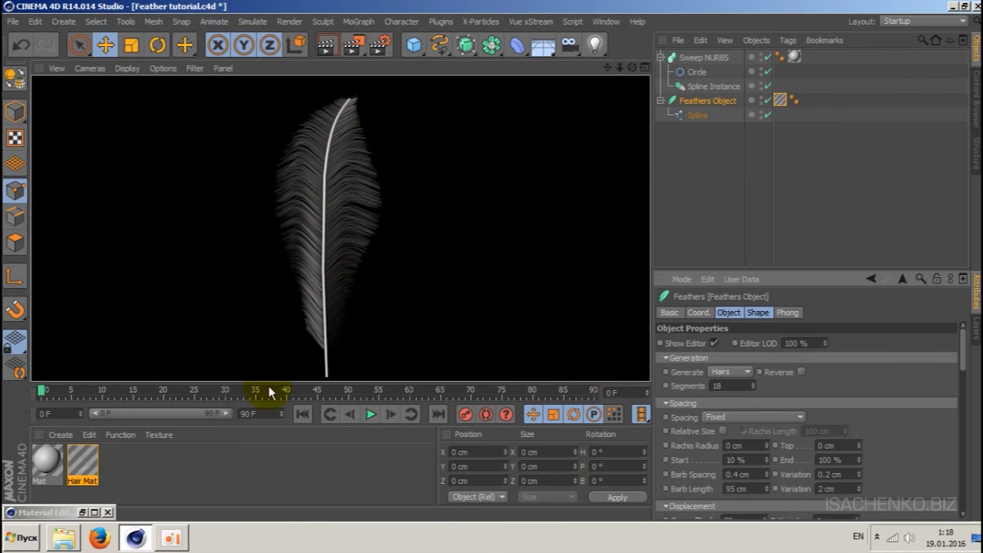
Darken the Mat material's colour to dark grey (RGB 62).
{"action": "double_click", "coordinate": [42, 460]}
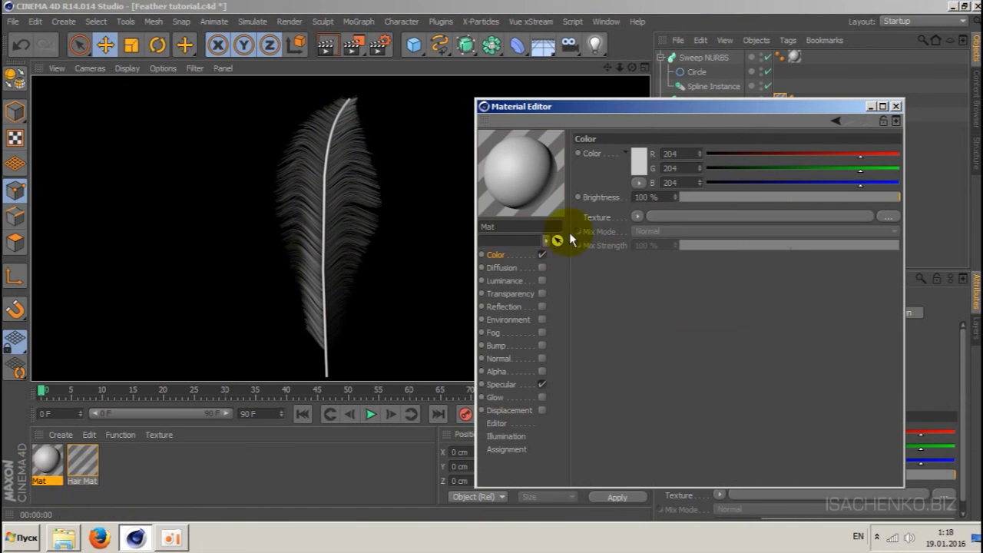
{"action": "left_click", "coordinate": [639, 160]}
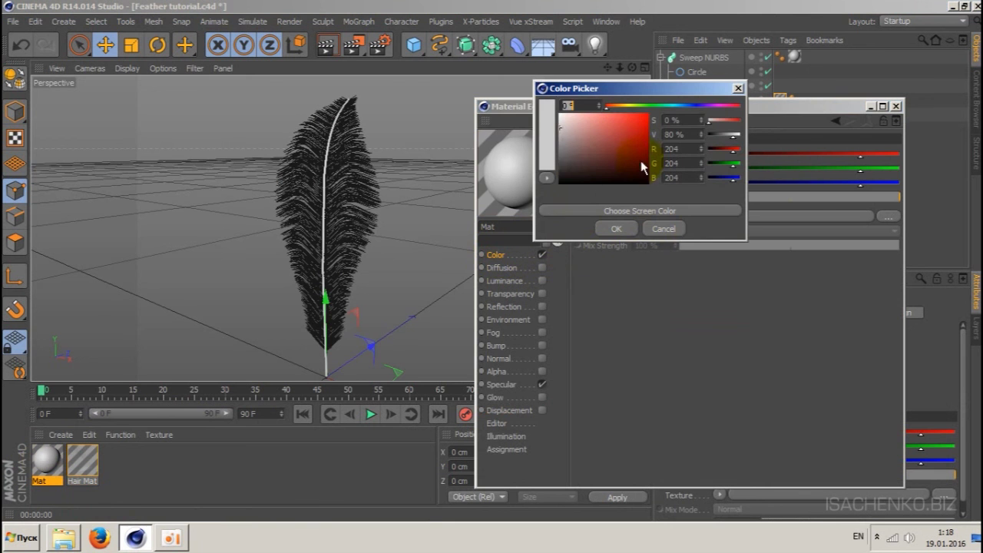
{"action": "left_click_drag", "start_coordinate": [560, 127], "coordinate": [555, 167]}
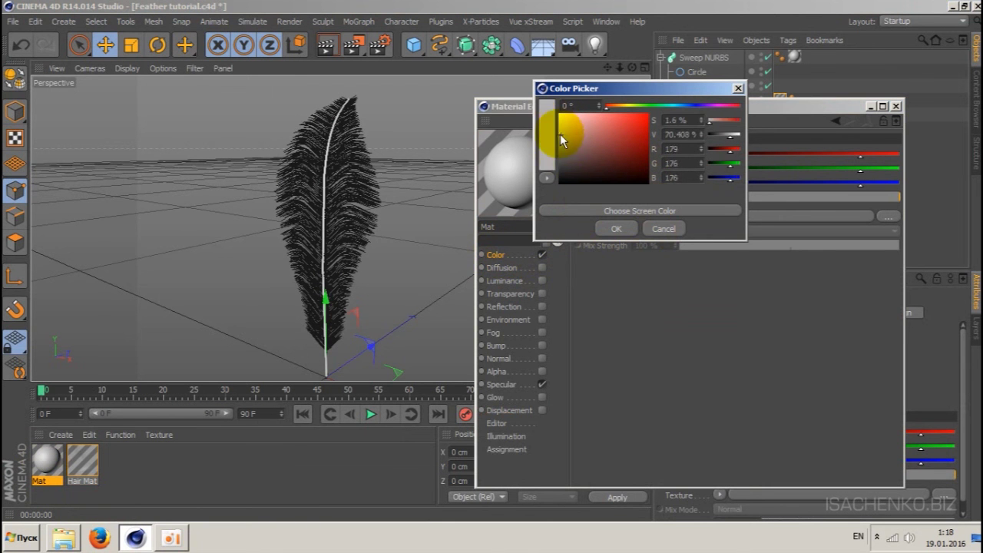
{"action": "left_click", "coordinate": [605, 230]}
{"action": "left_click", "coordinate": [895, 106]}
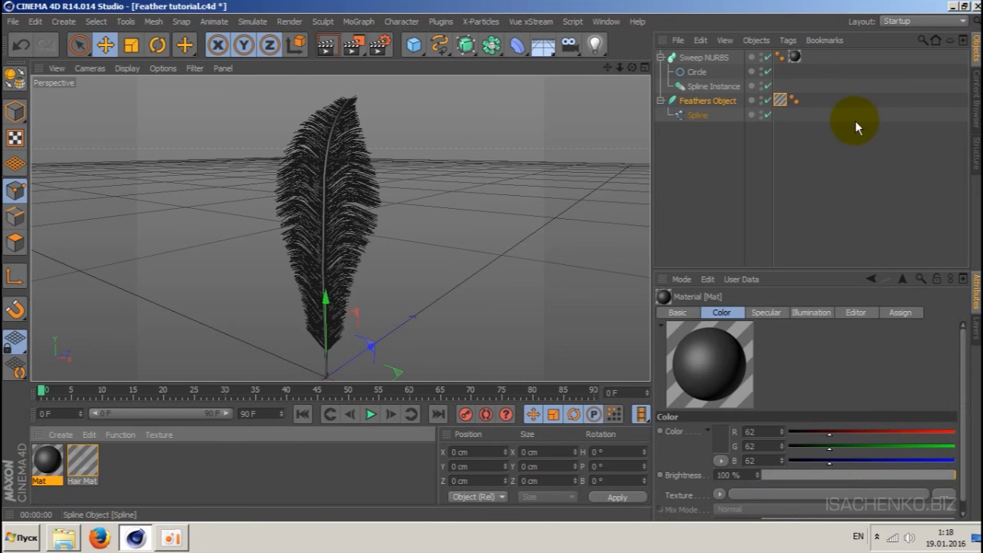
Reduce the quill Circle's radius to 0.5 cm.
{"action": "left_click", "coordinate": [697, 72]}
{"action": "double_click", "coordinate": [747, 369]}
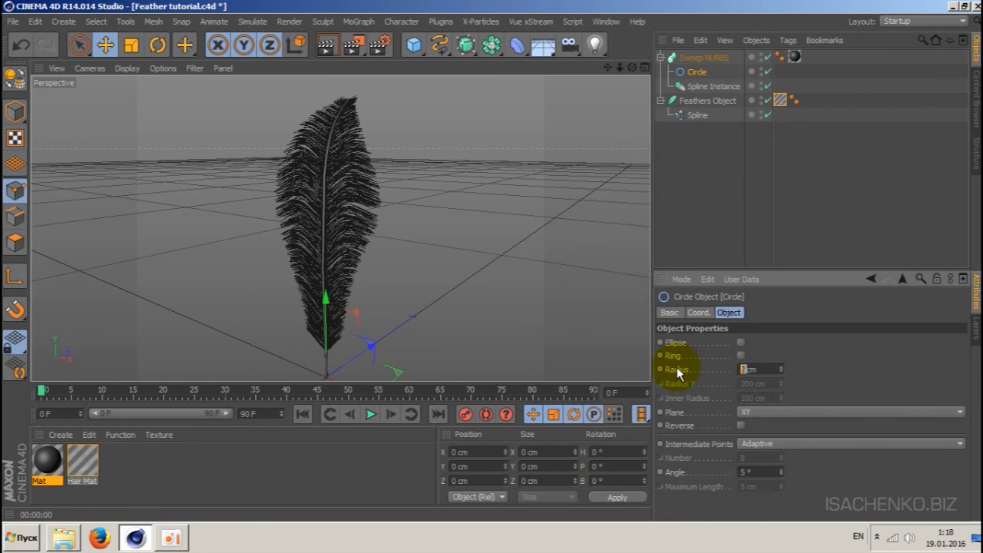
{"action": "type", "text": "1"}
{"action": "key", "text": "Return"}
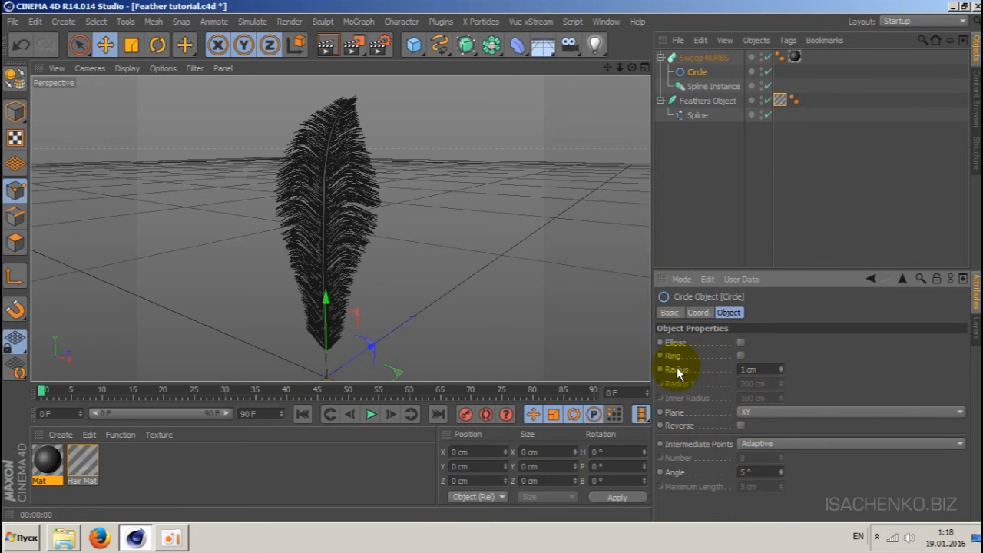
{"action": "double_click", "coordinate": [749, 369]}
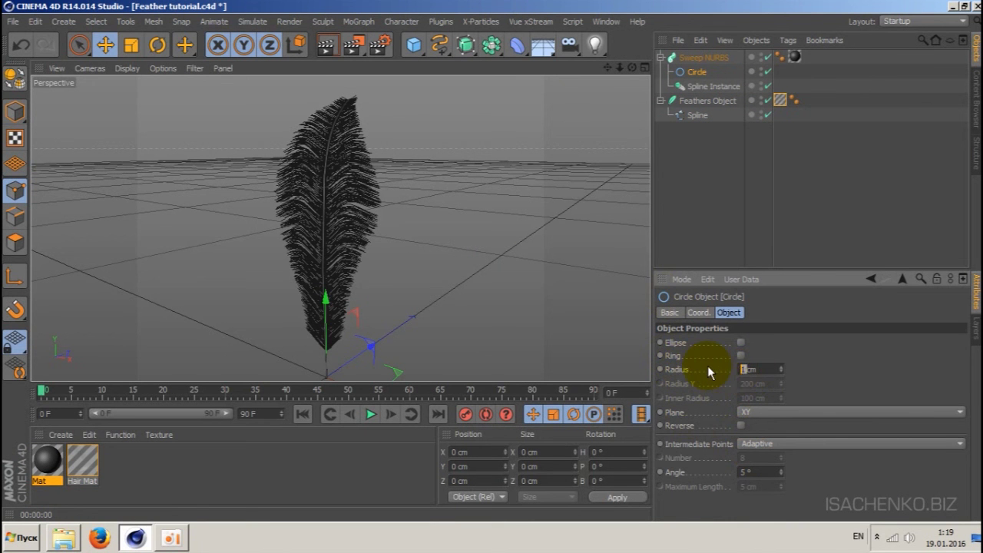
{"action": "type", "text": "0.5"}
{"action": "key", "text": "Return"}
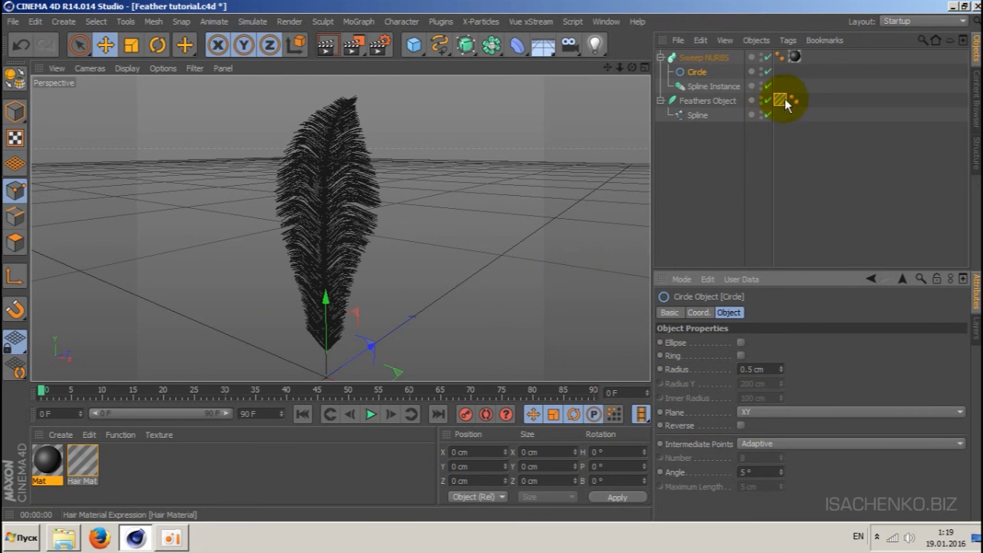
Render the feather in the viewport from several orbited angles.
{"action": "left_click", "coordinate": [326, 44]}
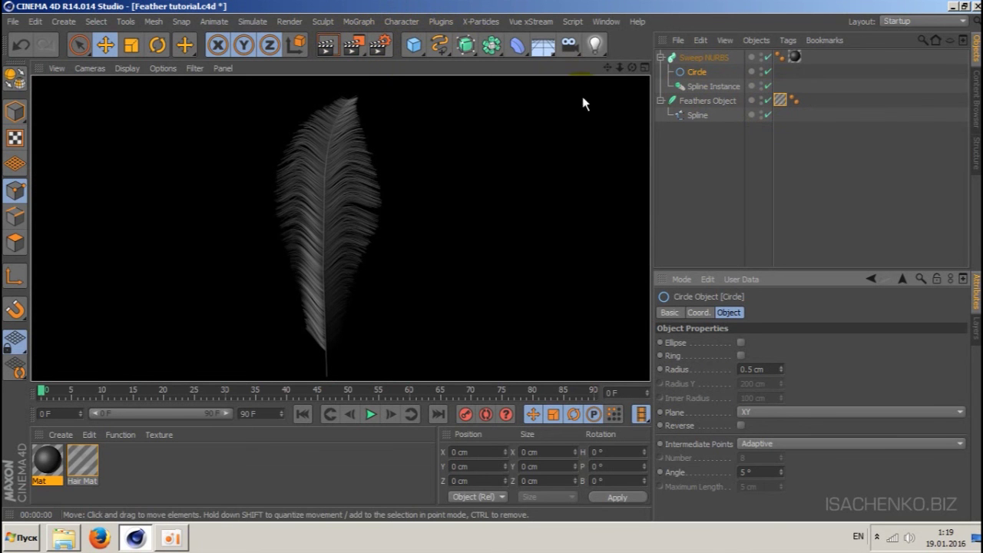
{"action": "mouse_move", "coordinate": [631, 68]}
{"action": "left_mouse_down"}
{"action": "mouse_move", "coordinate": [647, 70]}
{"action": "mouse_move", "coordinate": [614, 66]}
{"action": "left_mouse_up"}
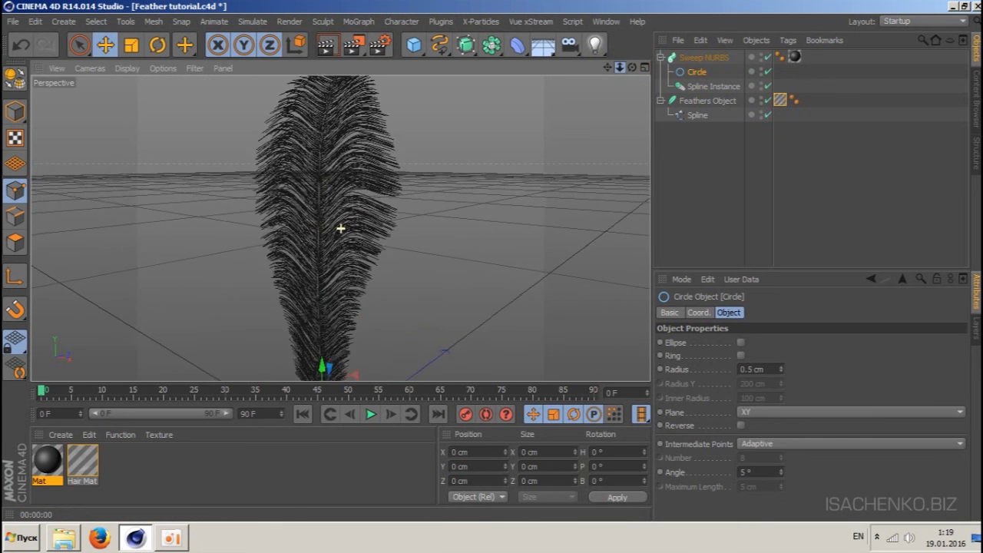
{"action": "left_click", "coordinate": [328, 43]}
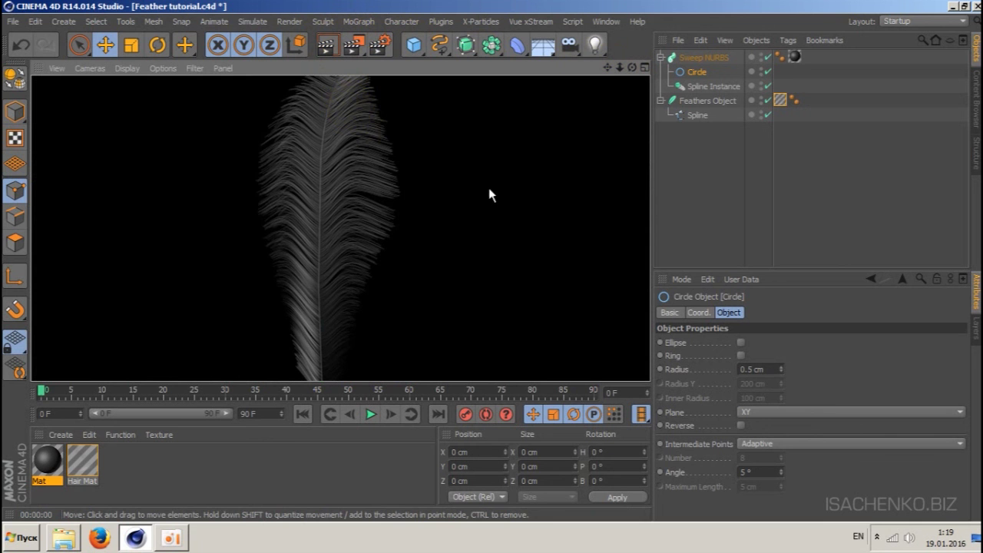
{"action": "left_click", "coordinate": [373, 135]}
{"action": "left_click", "coordinate": [670, 228]}
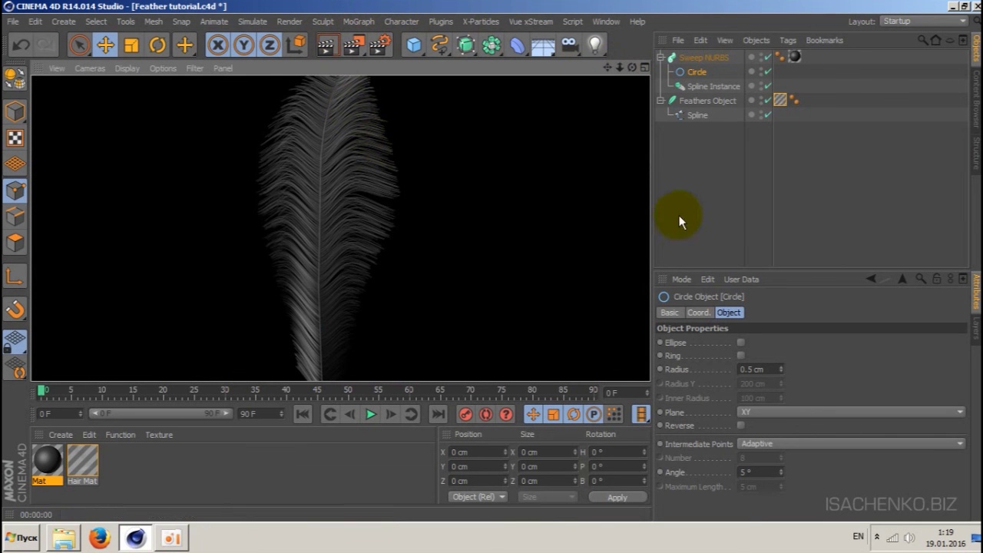
{"action": "mouse_move", "coordinate": [617, 70]}
{"action": "left_mouse_down"}
{"action": "mouse_move", "coordinate": [631, 68]}
{"action": "mouse_move", "coordinate": [607, 67]}
{"action": "mouse_move", "coordinate": [631, 67]}
{"action": "left_mouse_up"}
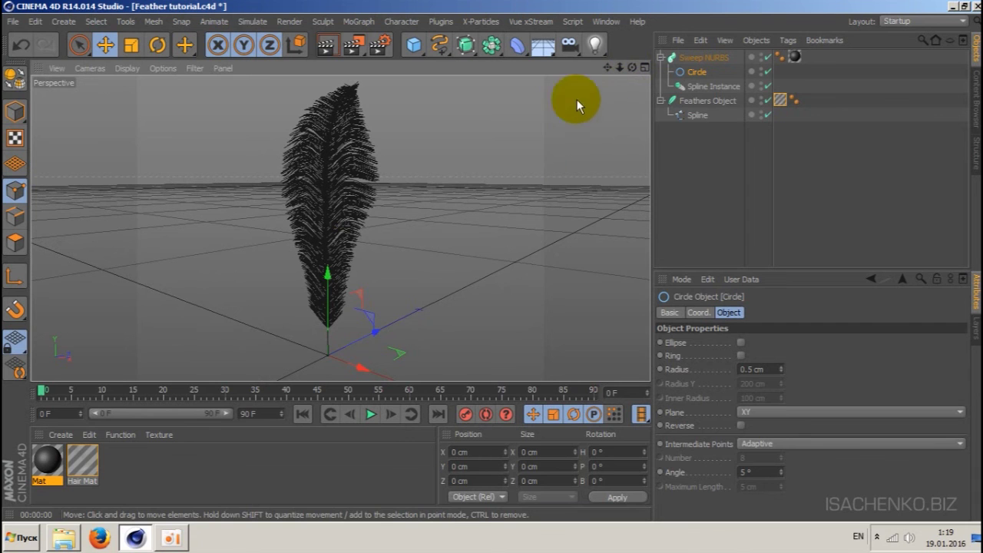
{"action": "left_click", "coordinate": [329, 46]}
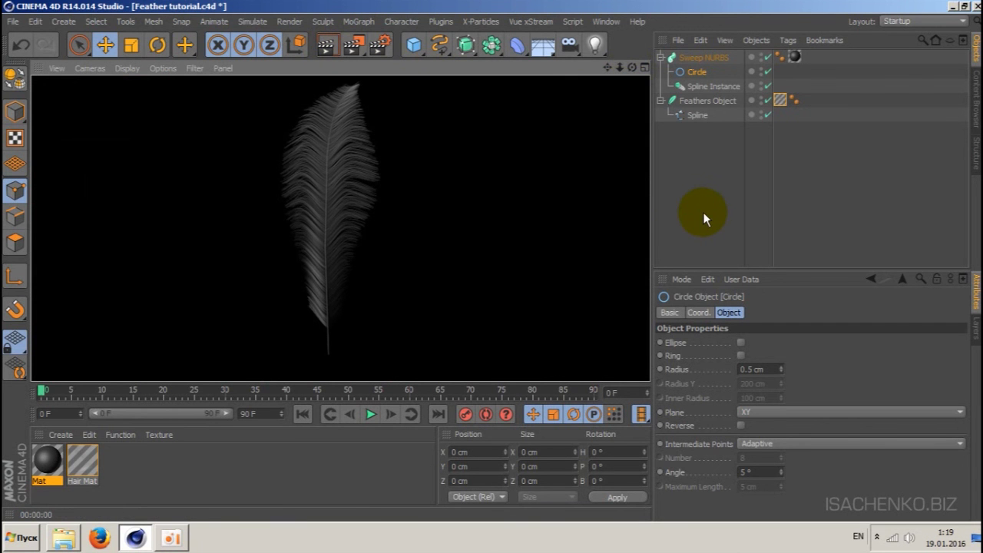